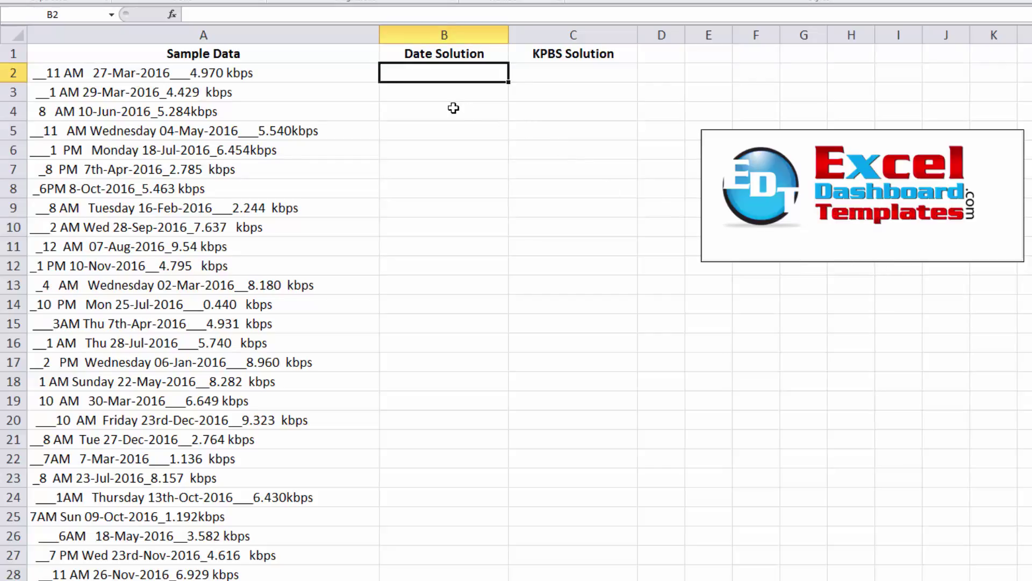
Step: Look over the first sample entries in column A, including the row 7 entry
{"action": "left_click_drag", "start_coordinate": [290, 81], "coordinate": [262, 228]}
{"action": "left_click_drag", "start_coordinate": [138, 75], "coordinate": [134, 101]}
{"action": "left_click", "coordinate": [200, 76]}
{"action": "left_click_drag", "start_coordinate": [200, 75], "coordinate": [202, 166]}
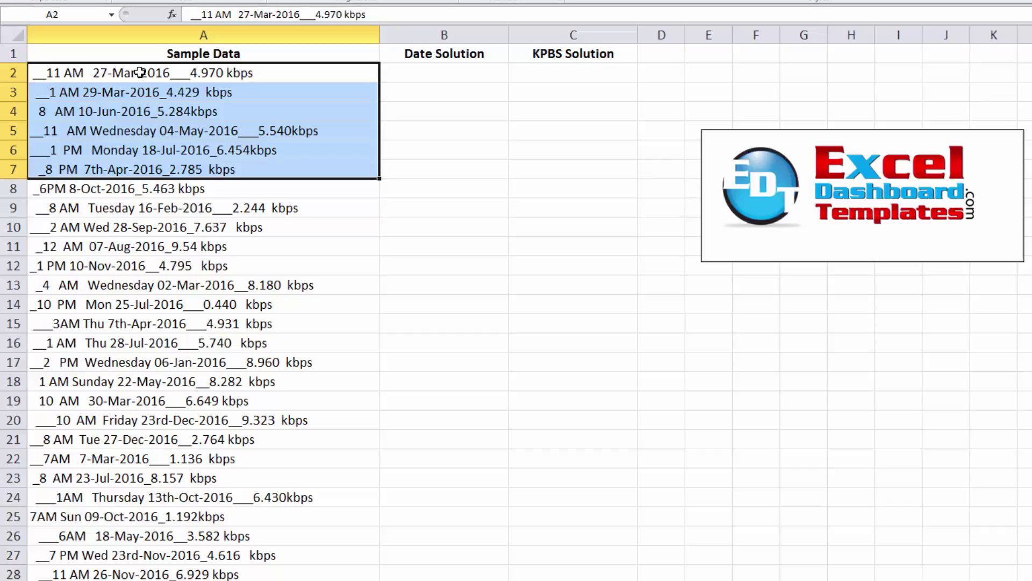
{"action": "left_click_drag", "start_coordinate": [140, 73], "coordinate": [134, 139]}
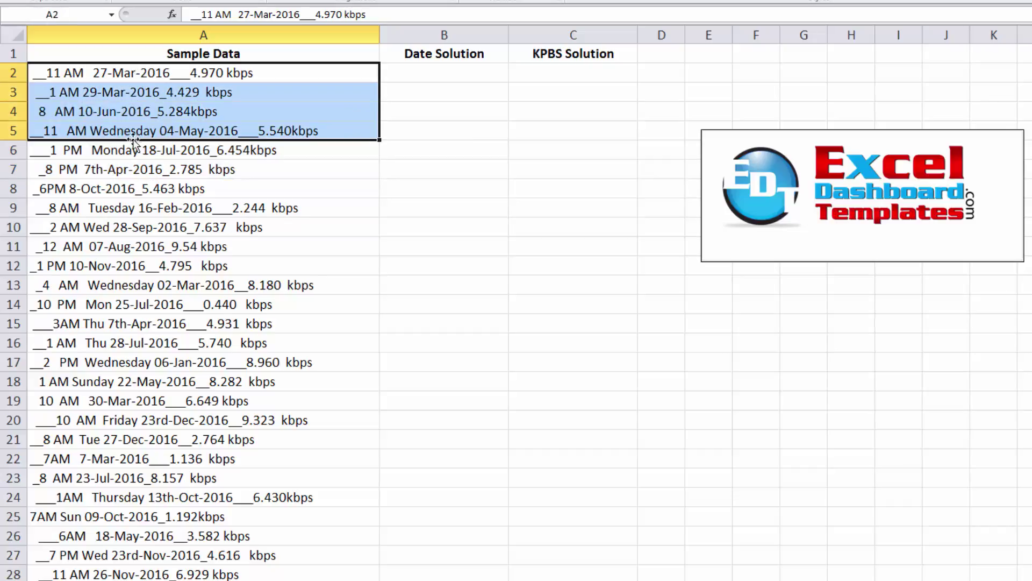
{"action": "left_click", "coordinate": [164, 73]}
{"action": "left_click_drag", "start_coordinate": [164, 73], "coordinate": [169, 156]}
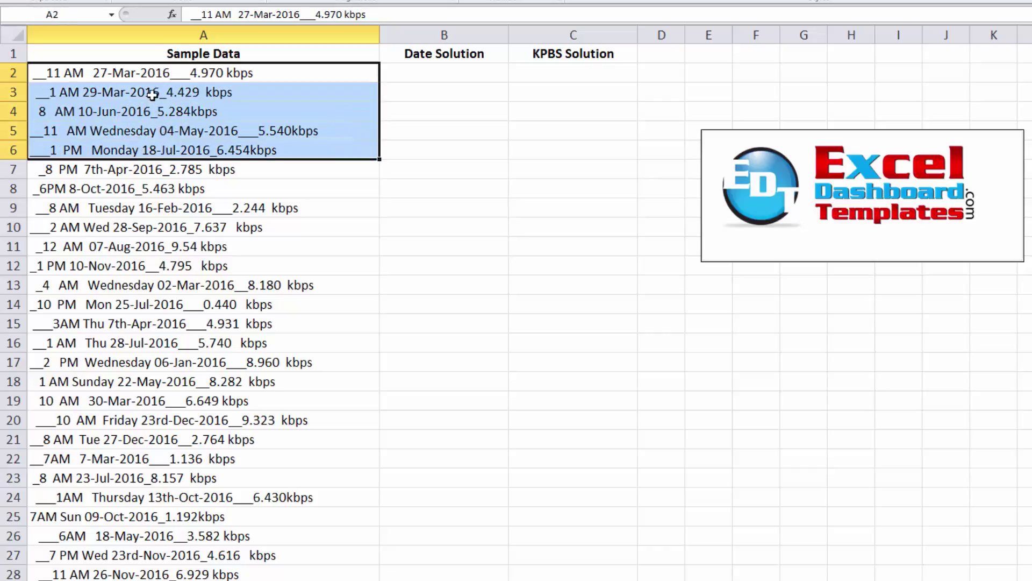
{"action": "left_click", "coordinate": [203, 76]}
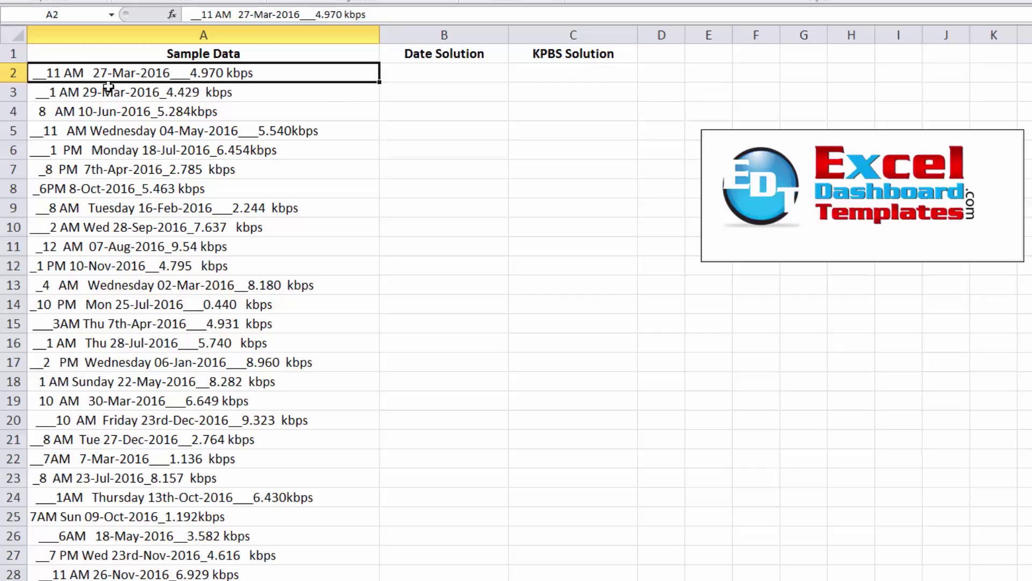
{"action": "left_click", "coordinate": [120, 171]}
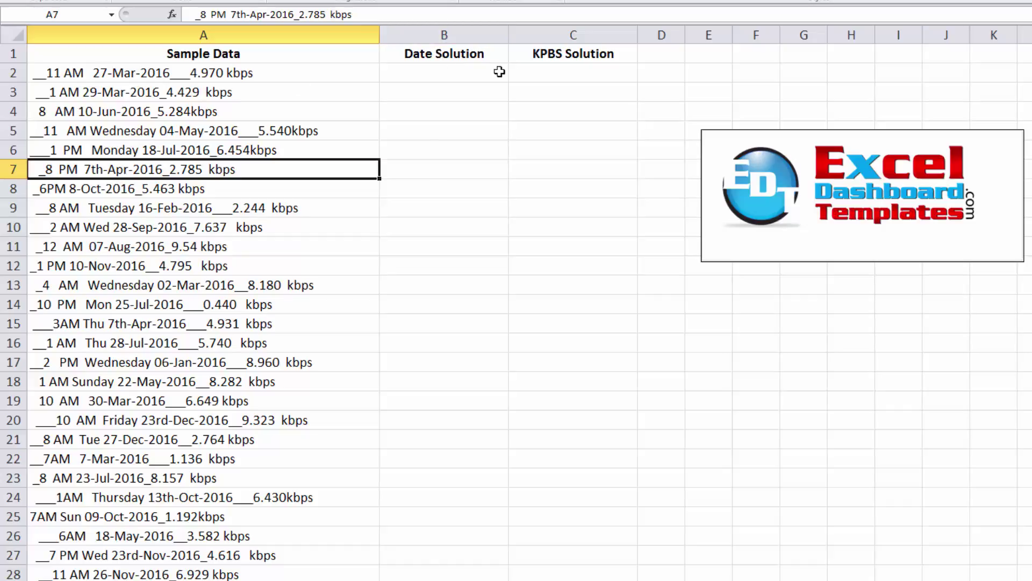
Step: Fix the C1 heading from KPBS Solution to KBPS Solution
{"action": "left_click", "coordinate": [519, 72]}
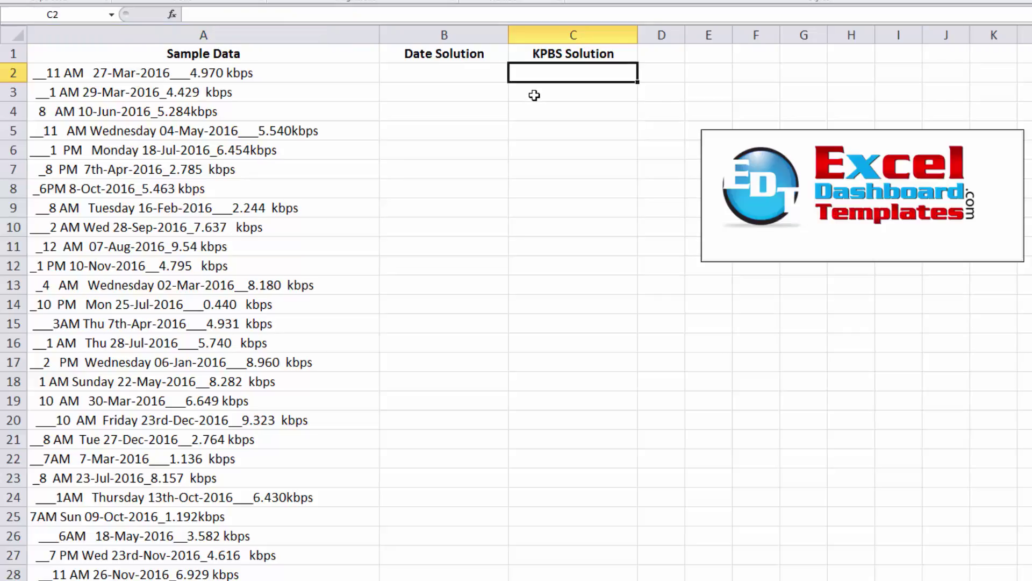
{"action": "key", "text": "Up"}
{"action": "key", "text": "F2"}
{"action": "key", "text": "Home"}
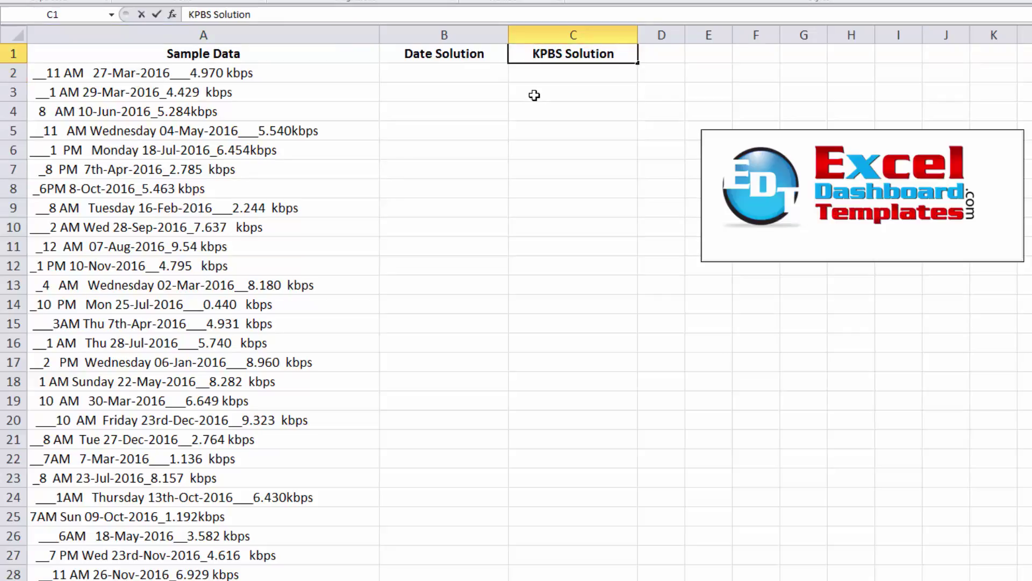
{"action": "key", "text": "Right"}
{"action": "key", "text": "Delete"}
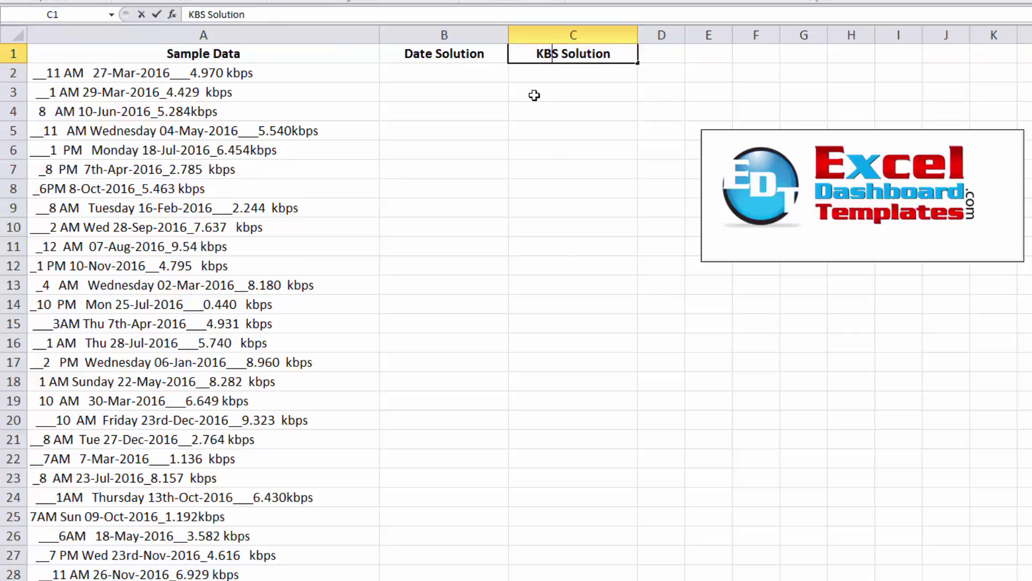
{"action": "type", "text": "P"}
{"action": "key", "text": "Return"}
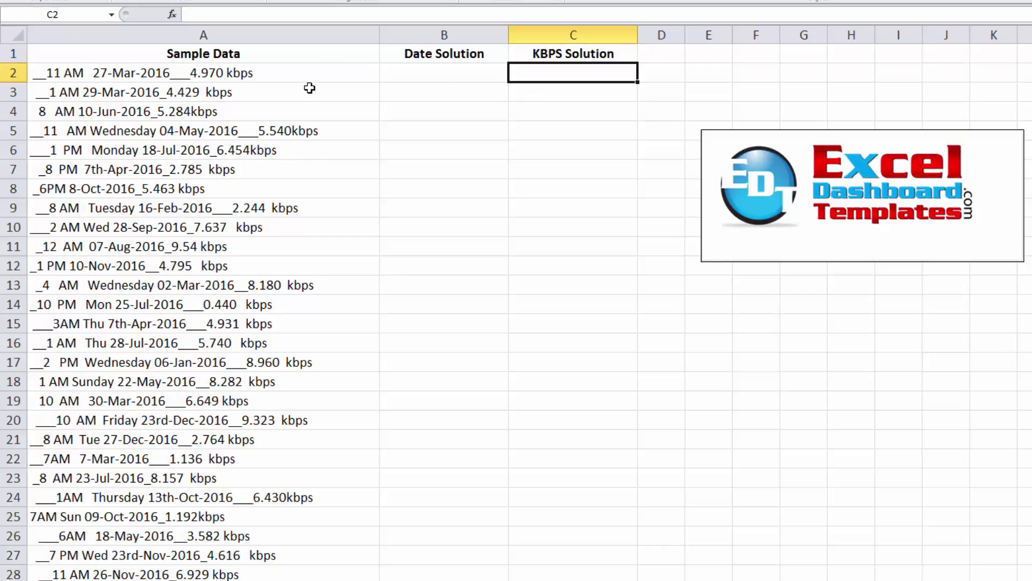
Step: Select the first several sample entries in column A, then return to A2
{"action": "left_click", "coordinate": [241, 70]}
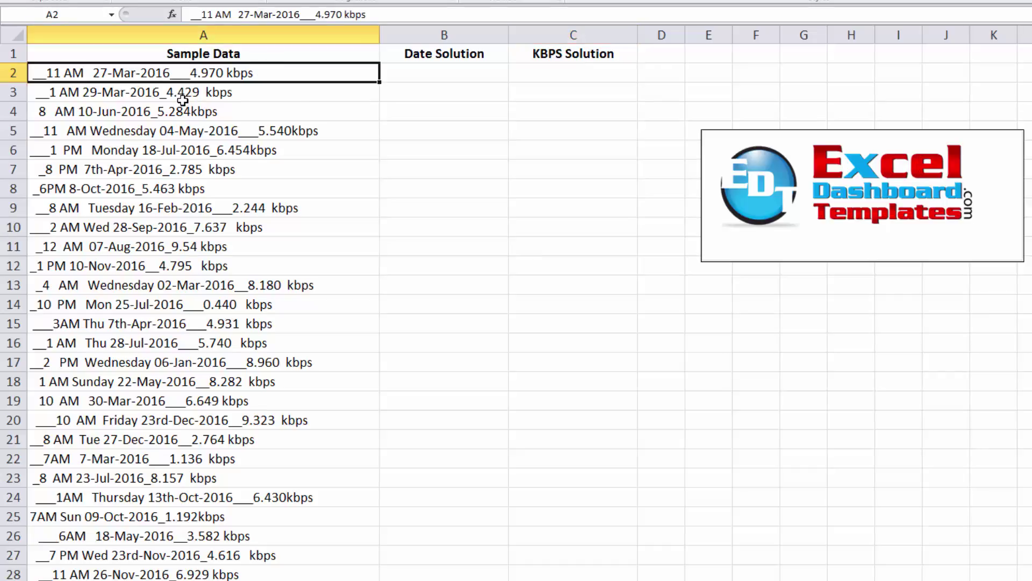
{"action": "left_click_drag", "start_coordinate": [203, 73], "coordinate": [200, 260]}
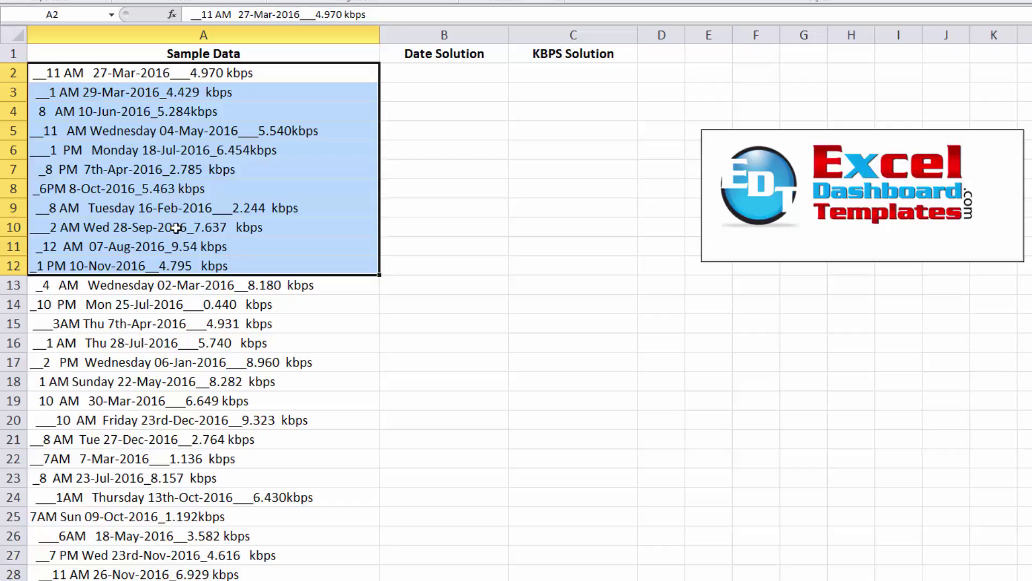
{"action": "left_click", "coordinate": [157, 72]}
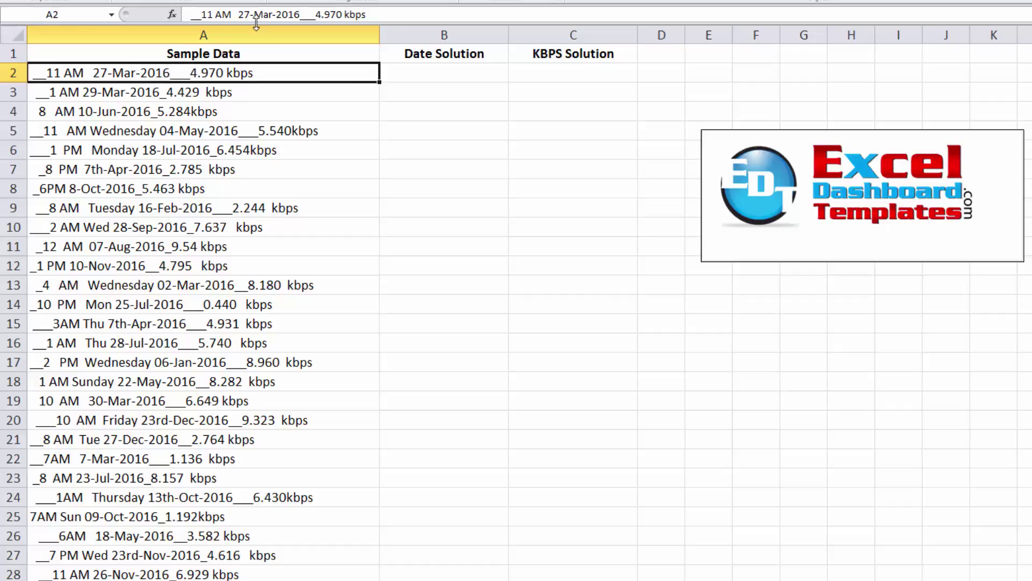
{"action": "double_click", "coordinate": [157, 70]}
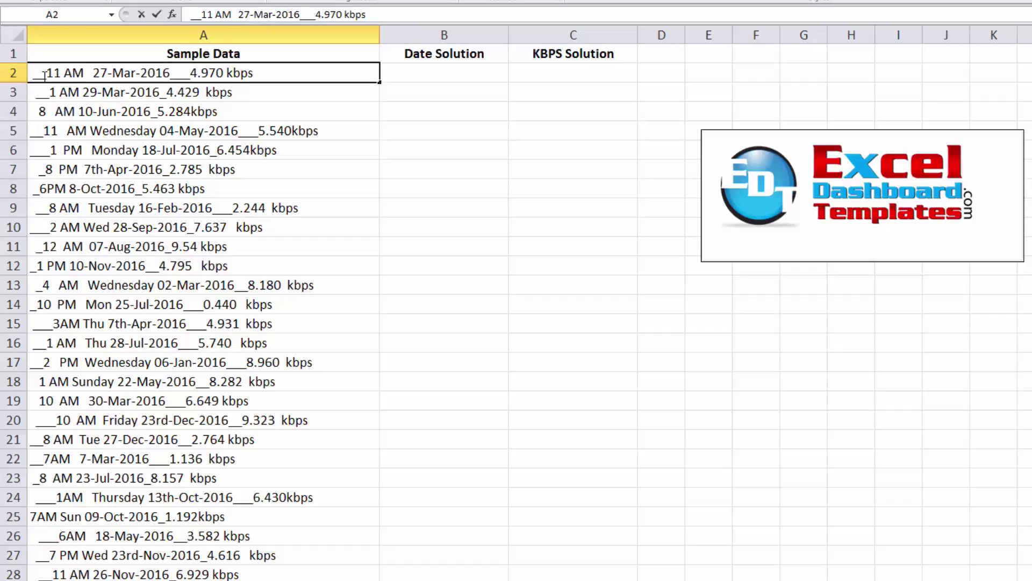
{"action": "left_click_drag", "start_coordinate": [34, 74], "coordinate": [160, 88]}
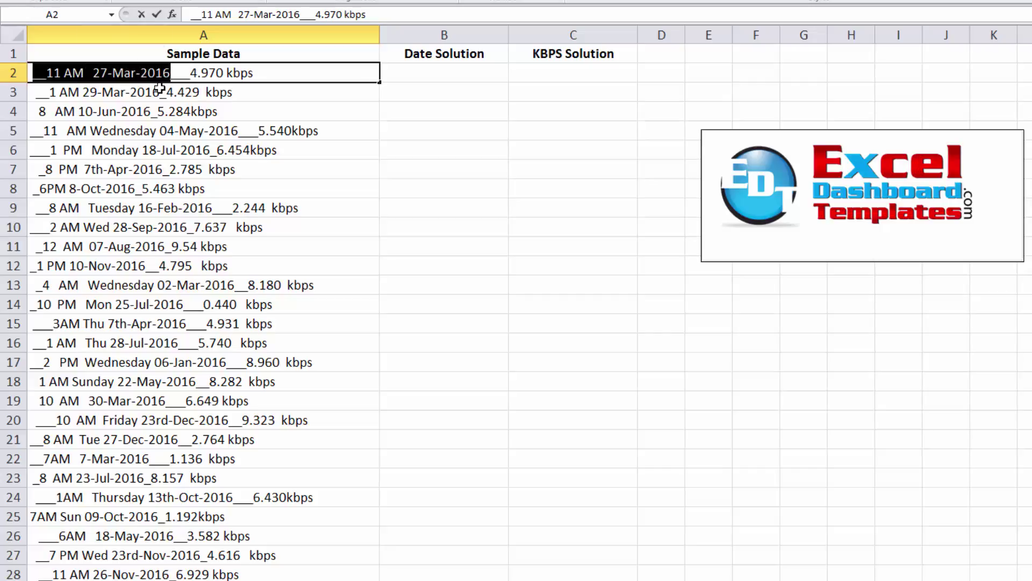
{"action": "left_click", "coordinate": [190, 74]}
{"action": "left_click_drag", "start_coordinate": [226, 72], "coordinate": [266, 71]}
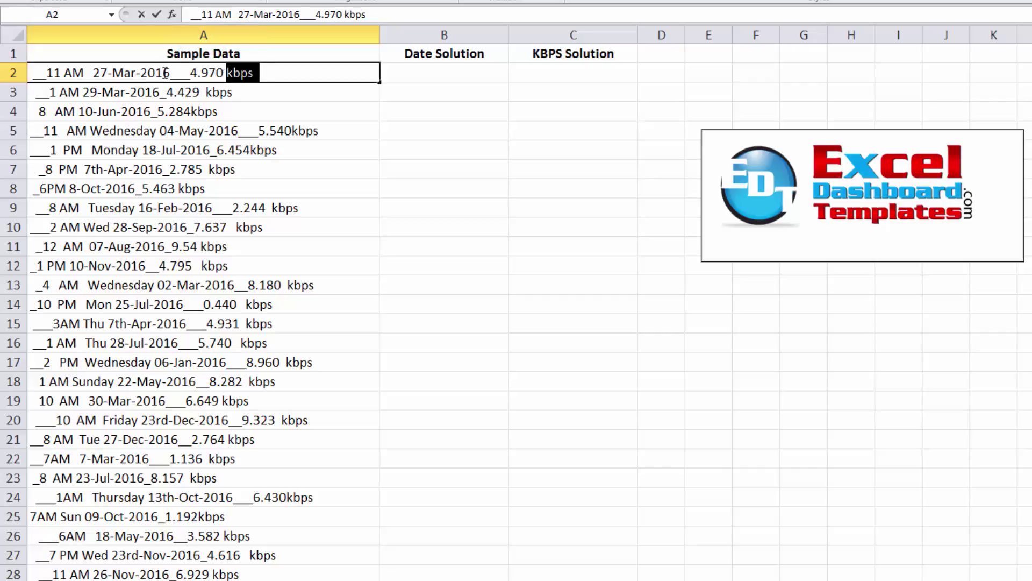
{"action": "left_click_drag", "start_coordinate": [164, 73], "coordinate": [225, 73]}
{"action": "left_click", "coordinate": [187, 73]}
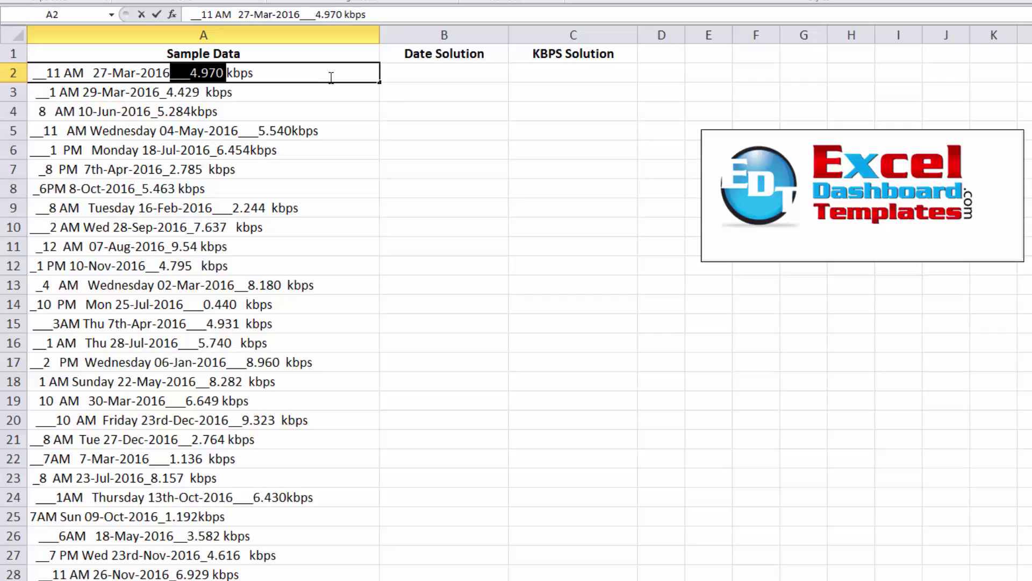
{"action": "left_click", "coordinate": [526, 73]}
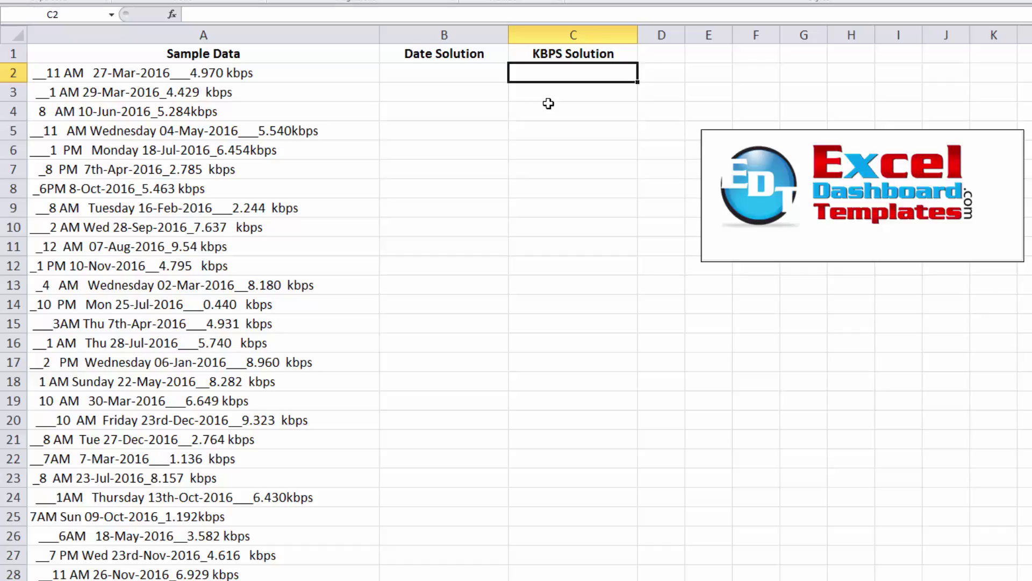
Step: Enter =FIND("2016",A2) in C2, then append +4 so it returns 23
{"action": "type", "text": "=find"}
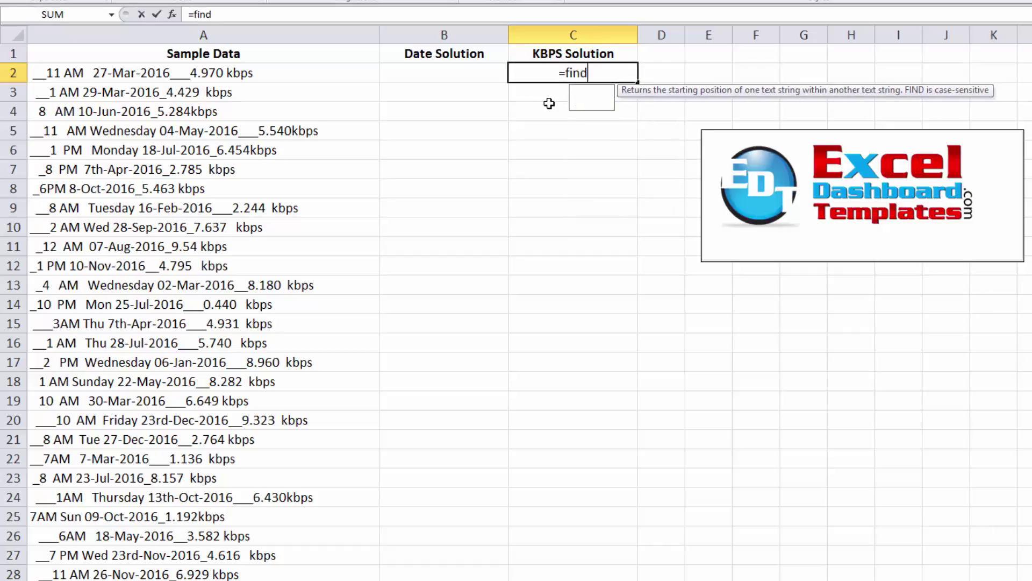
{"action": "key", "text": "Tab"}
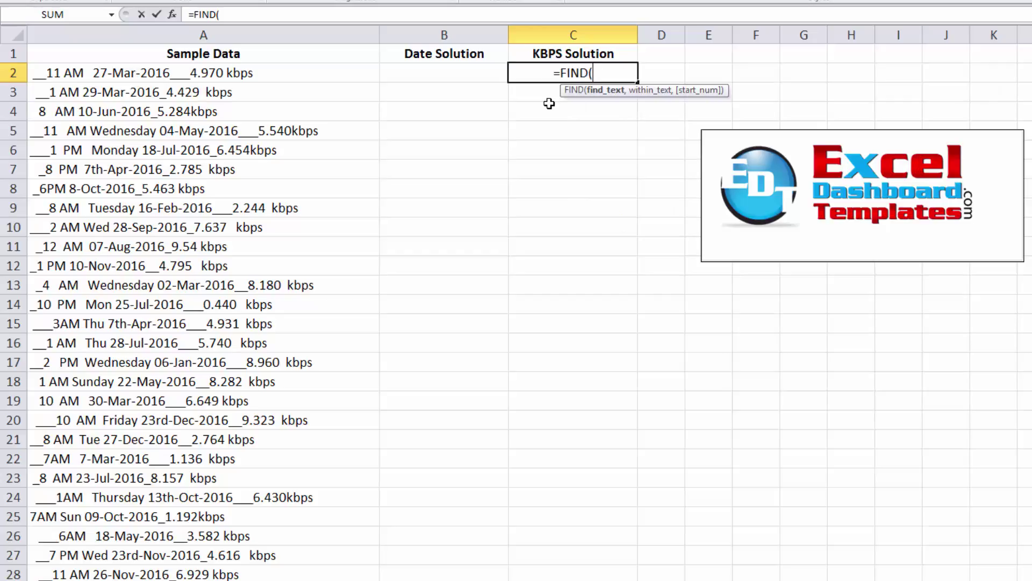
{"action": "type", "text": "\"20"}
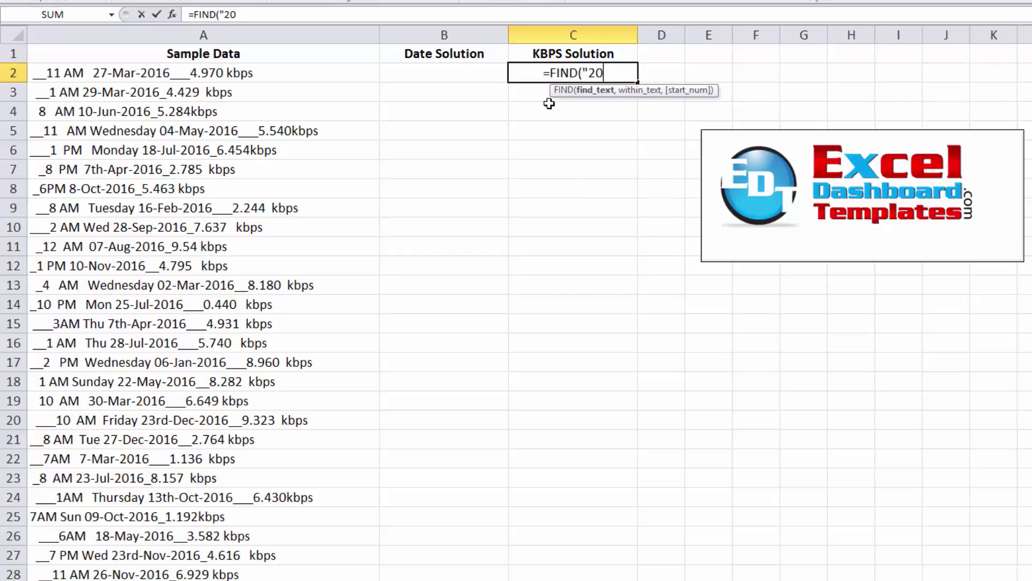
{"action": "type", "text": "16\""}
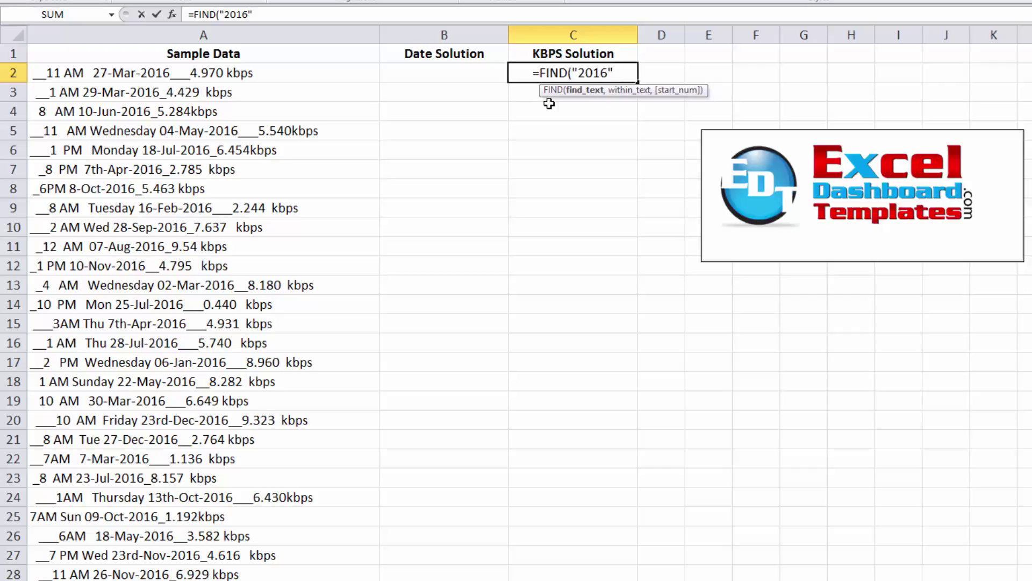
{"action": "type", "text": ","}
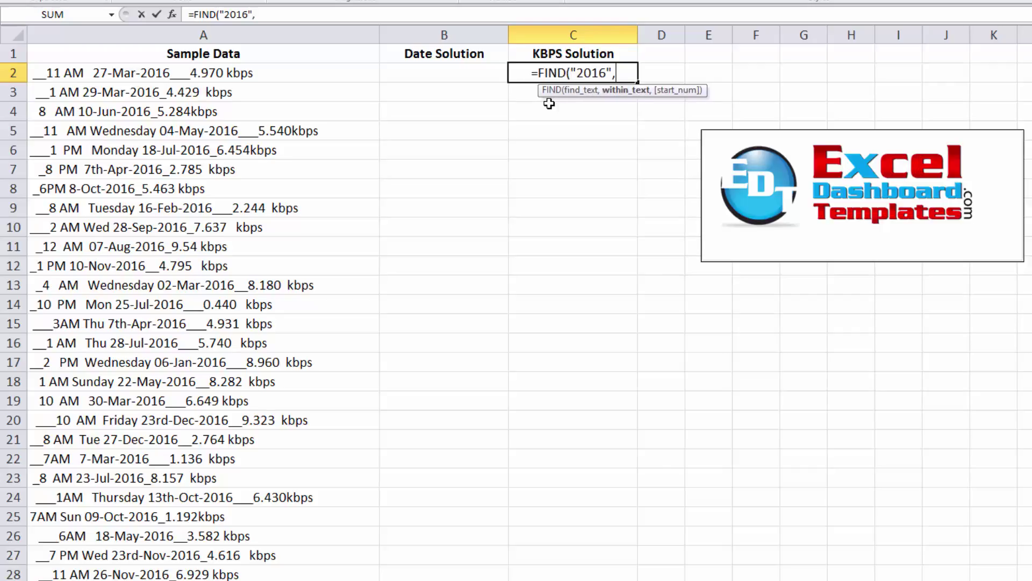
{"action": "type", "text": "a2"}
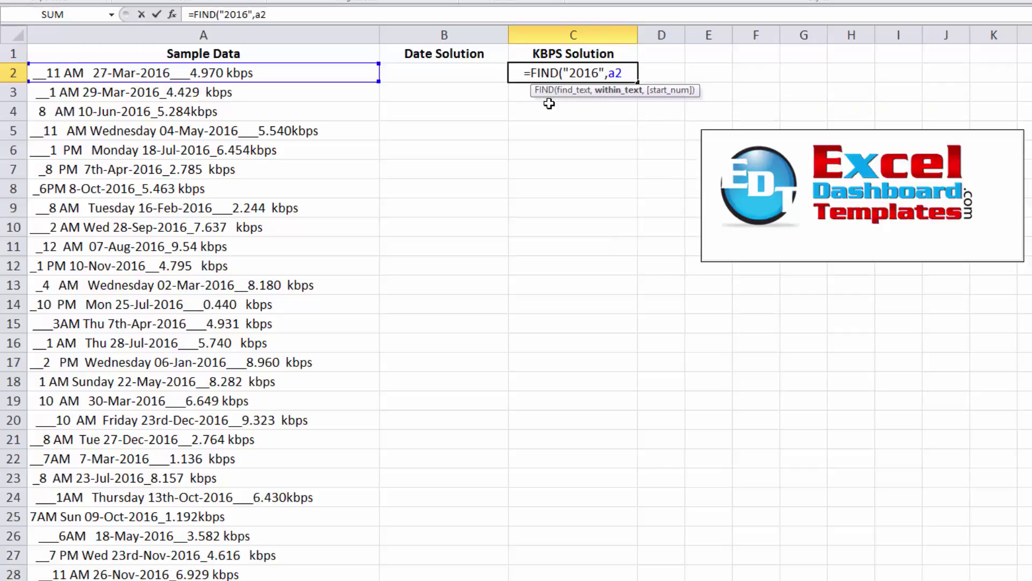
{"action": "type", "text": ")"}
{"action": "key", "text": "ctrl+Return"}
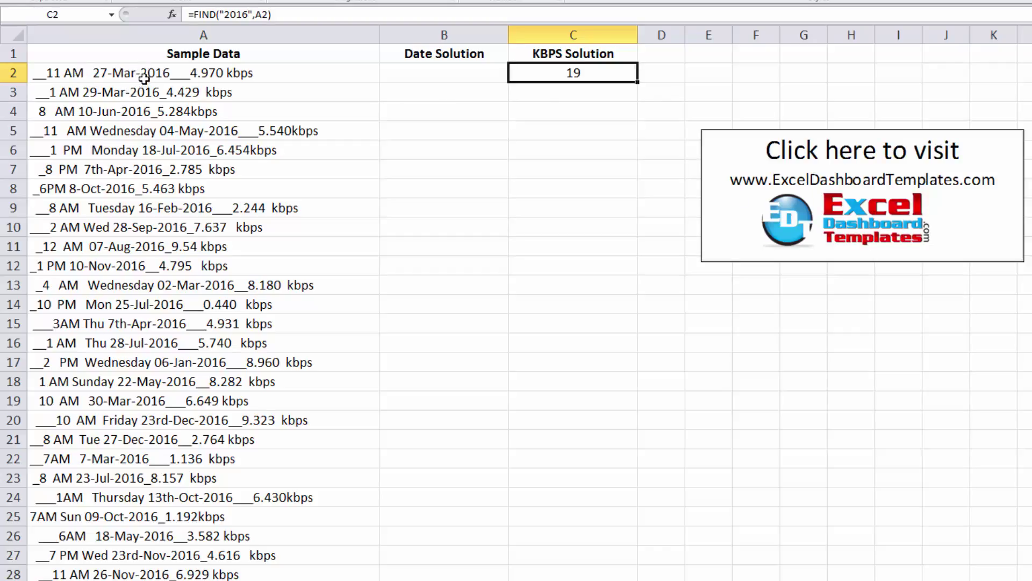
{"action": "double_click", "coordinate": [562, 74]}
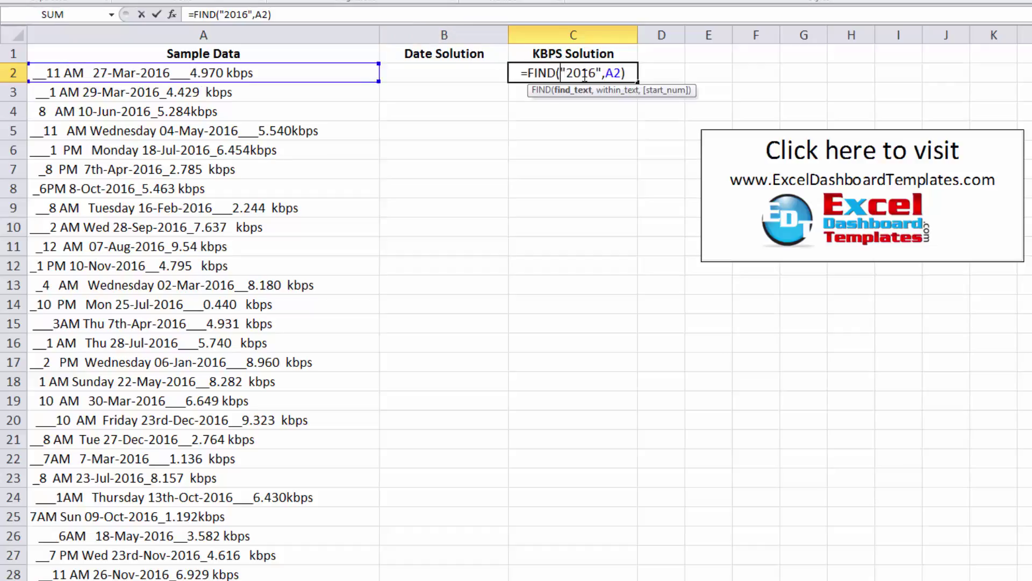
{"action": "left_click", "coordinate": [628, 73]}
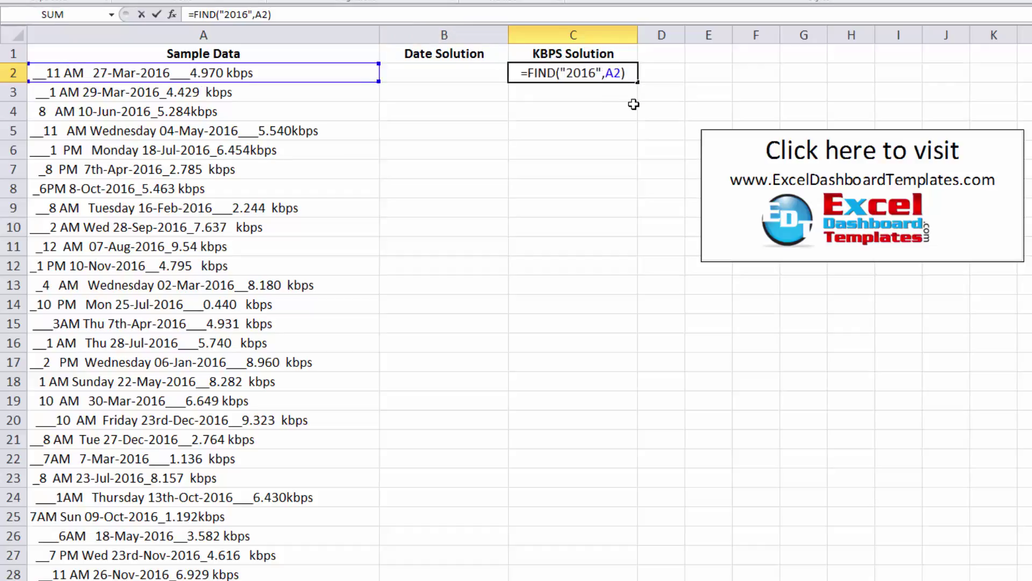
{"action": "type", "text": "+4"}
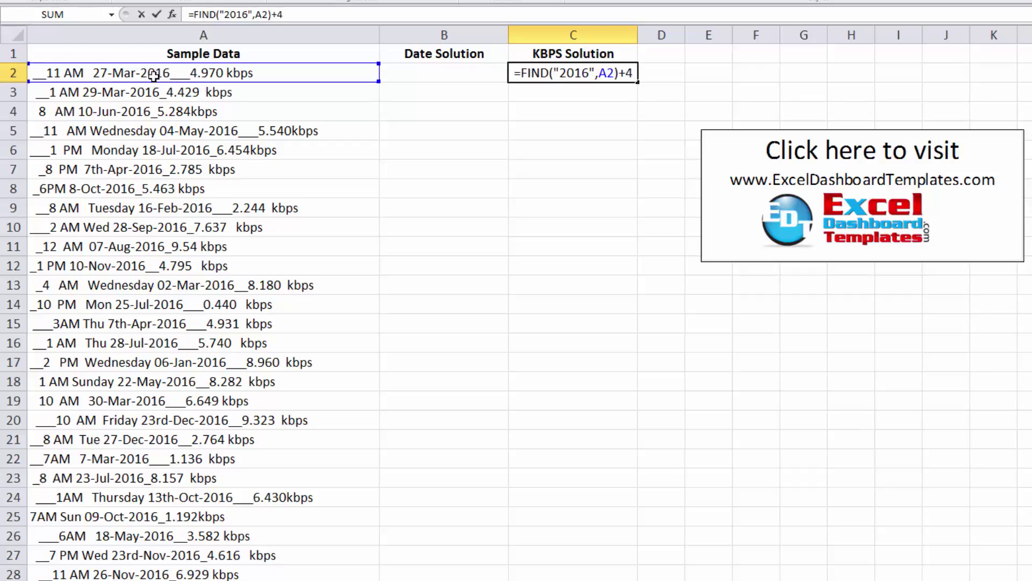
{"action": "key", "text": "Return"}
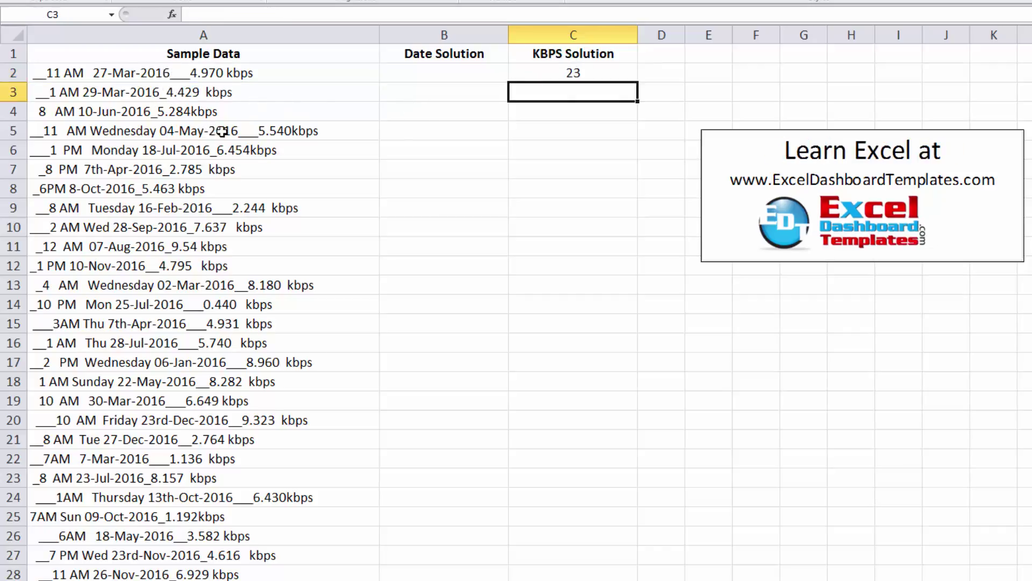
Step: Highlight the FIND("2016",A2) text in C2's formula for reuse
{"action": "left_click", "coordinate": [608, 76]}
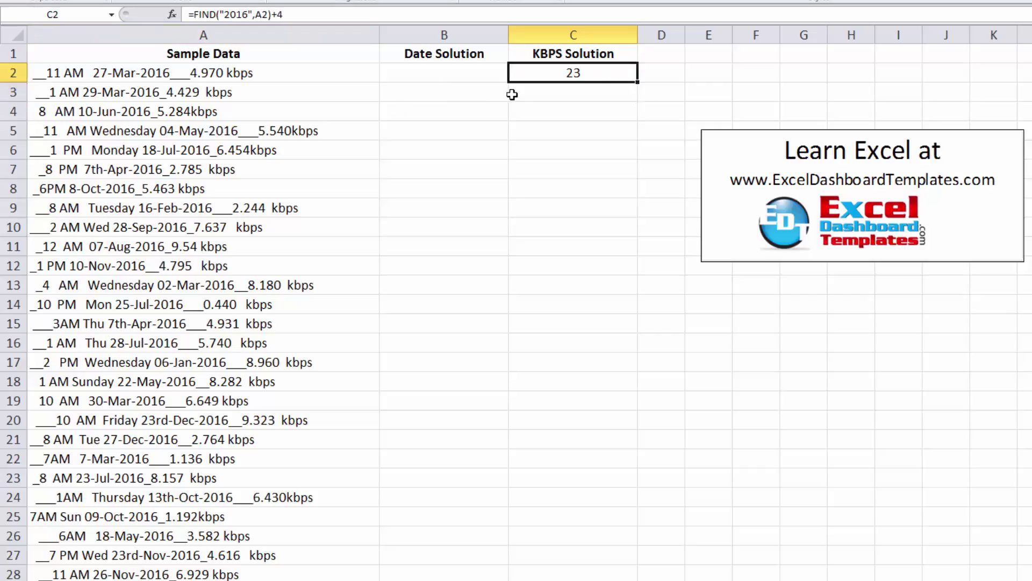
{"action": "left_click", "coordinate": [533, 93]}
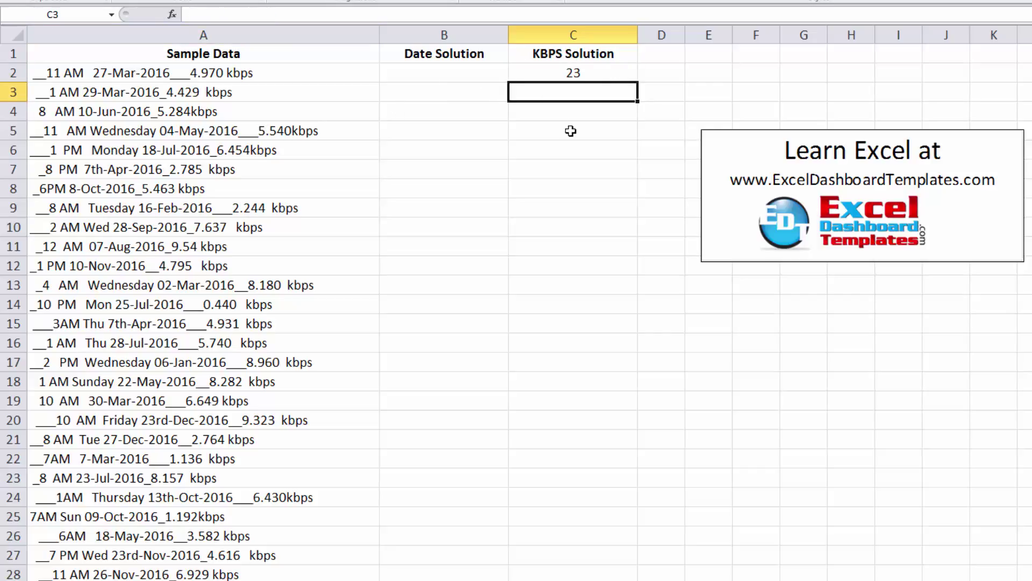
{"action": "key", "text": "Up"}
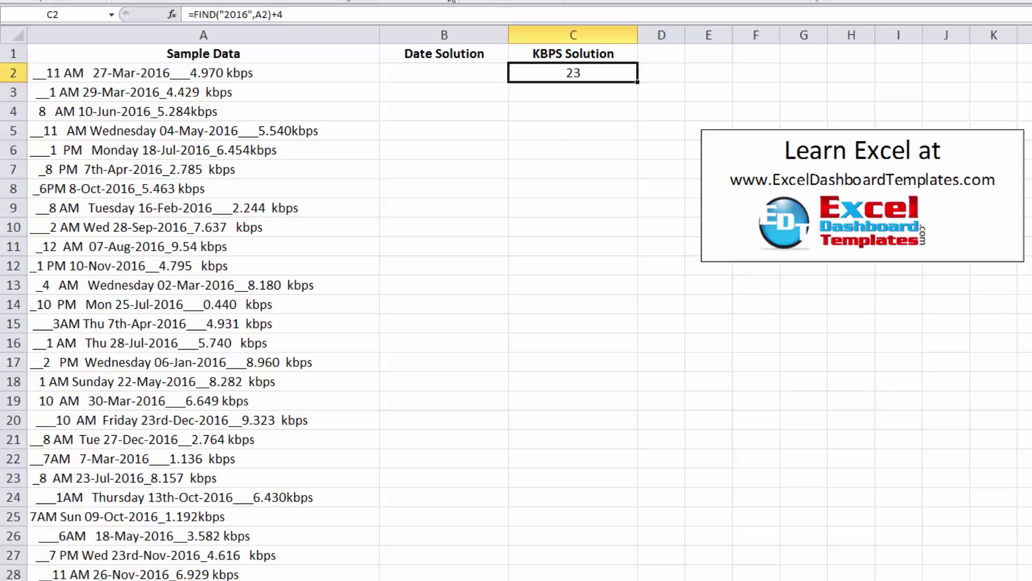
{"action": "left_click_drag", "start_coordinate": [296, 16], "coordinate": [195, 17]}
{"action": "key", "text": "ctrl+c"}
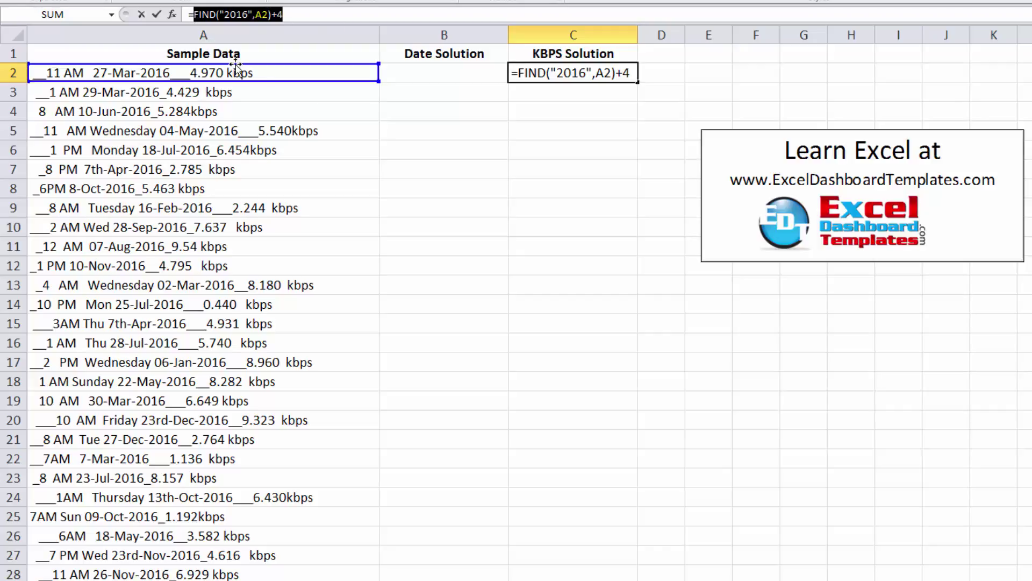
{"action": "key", "text": "Escape"}
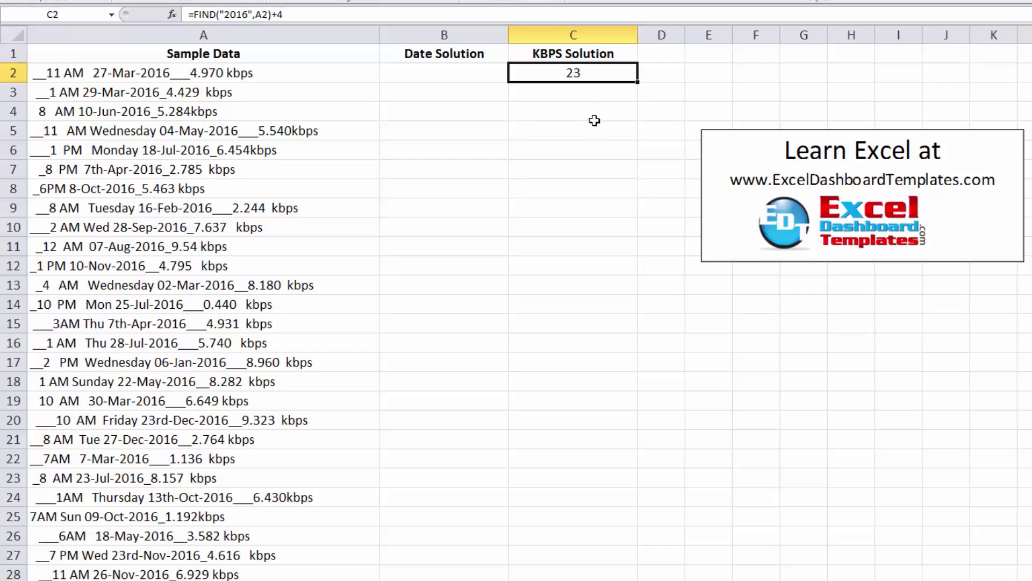
Step: Enter =FIND("kbps",A2) in C3
{"action": "left_click", "coordinate": [578, 93]}
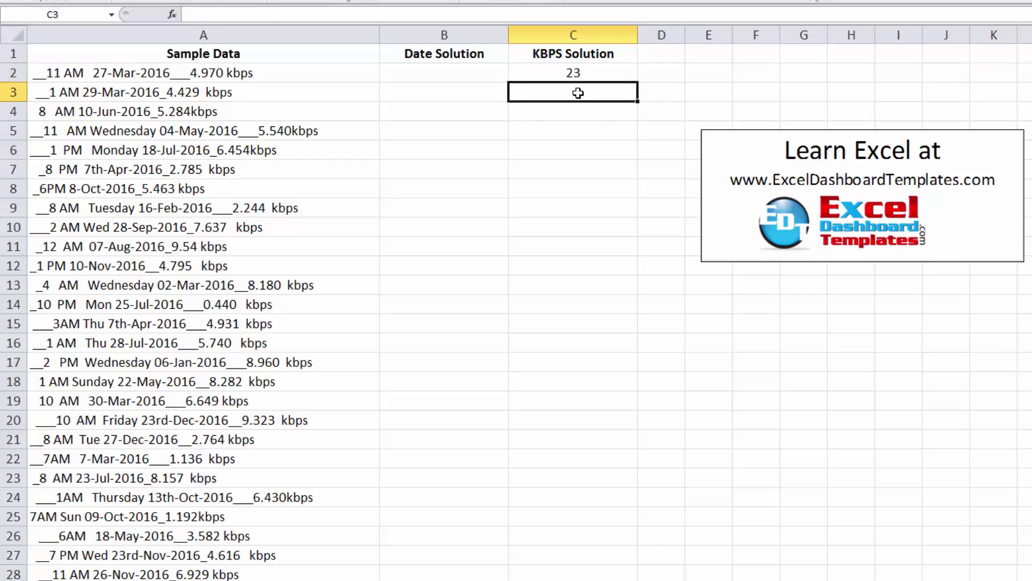
{"action": "type", "text": "=find"}
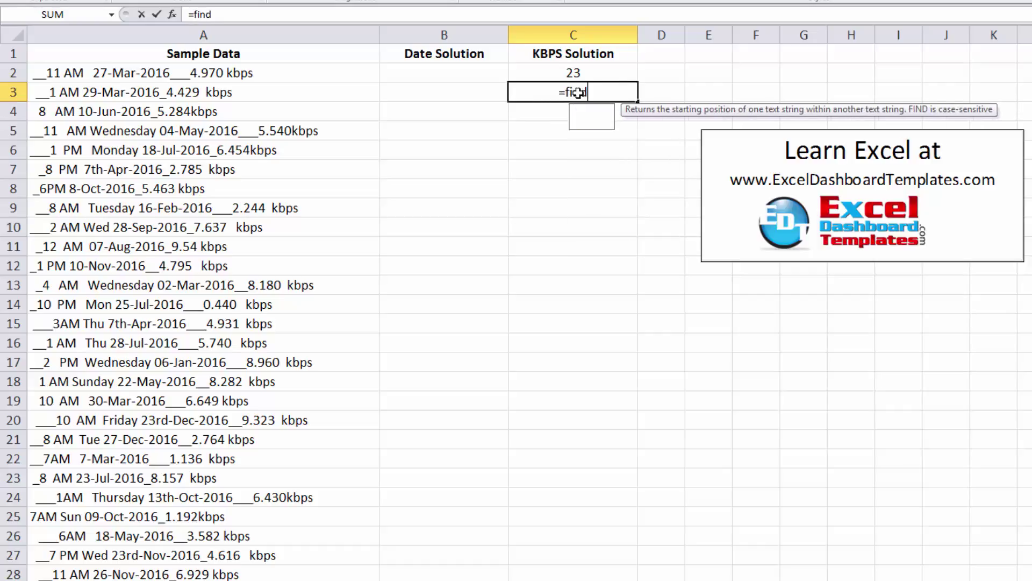
{"action": "key", "text": "Tab"}
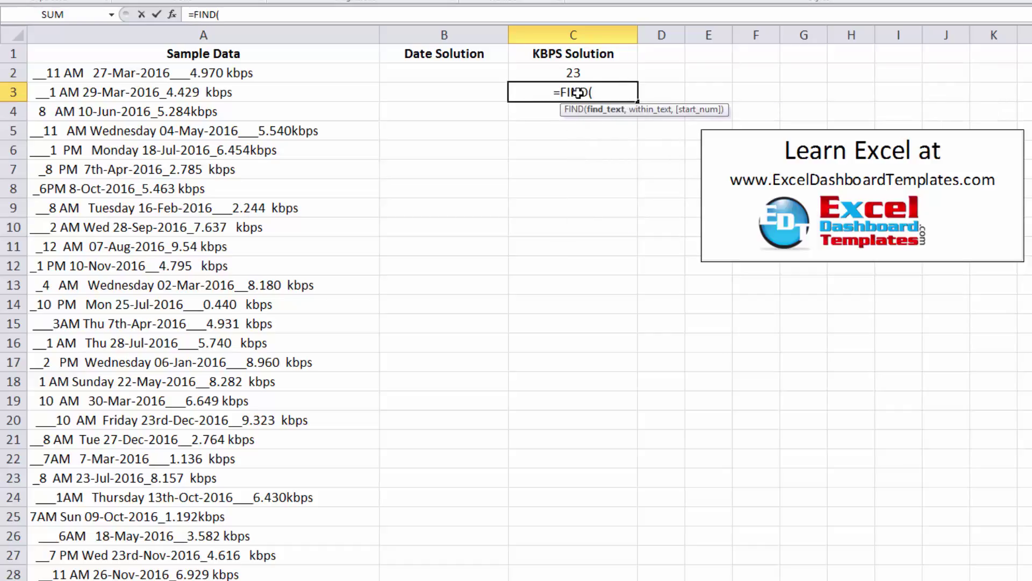
{"action": "type", "text": "\"kbps"}
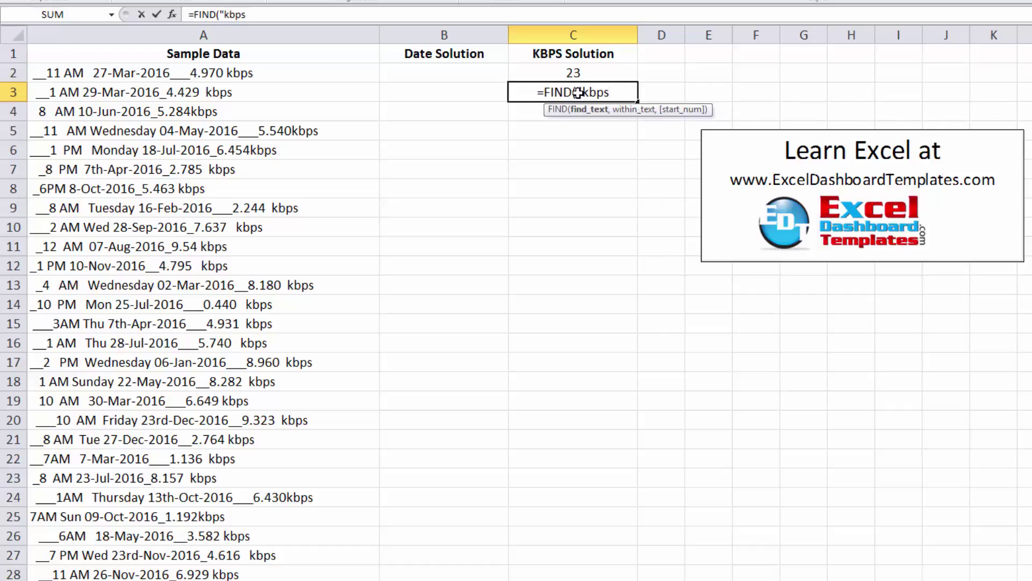
{"action": "type", "text": "\","}
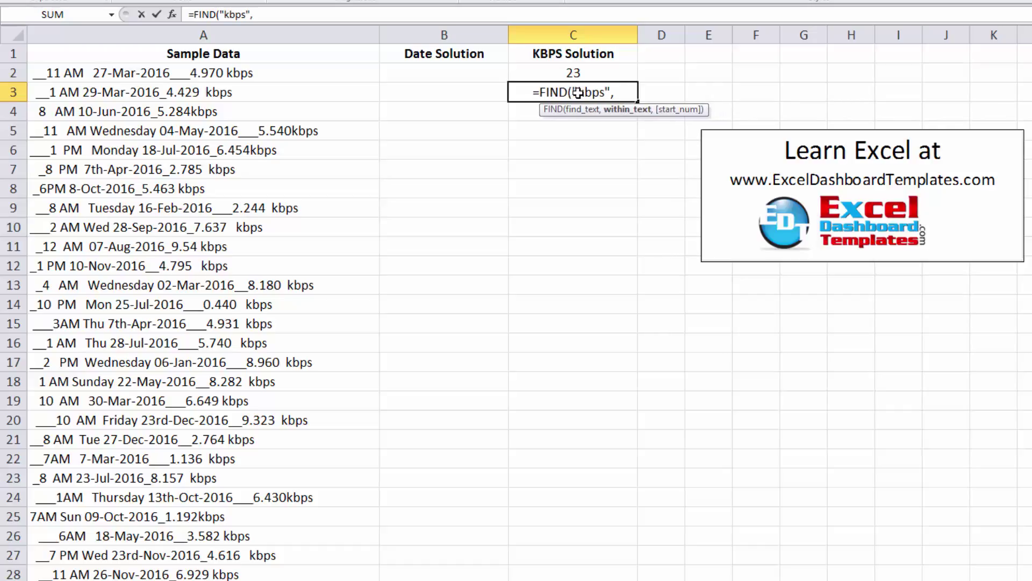
{"action": "type", "text": "a2"}
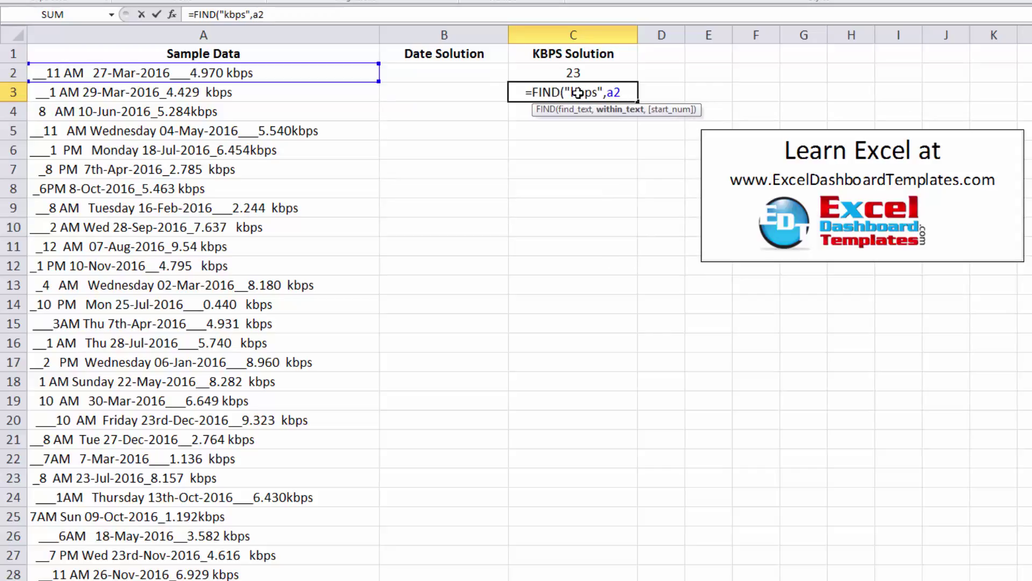
{"action": "type", "text": ")"}
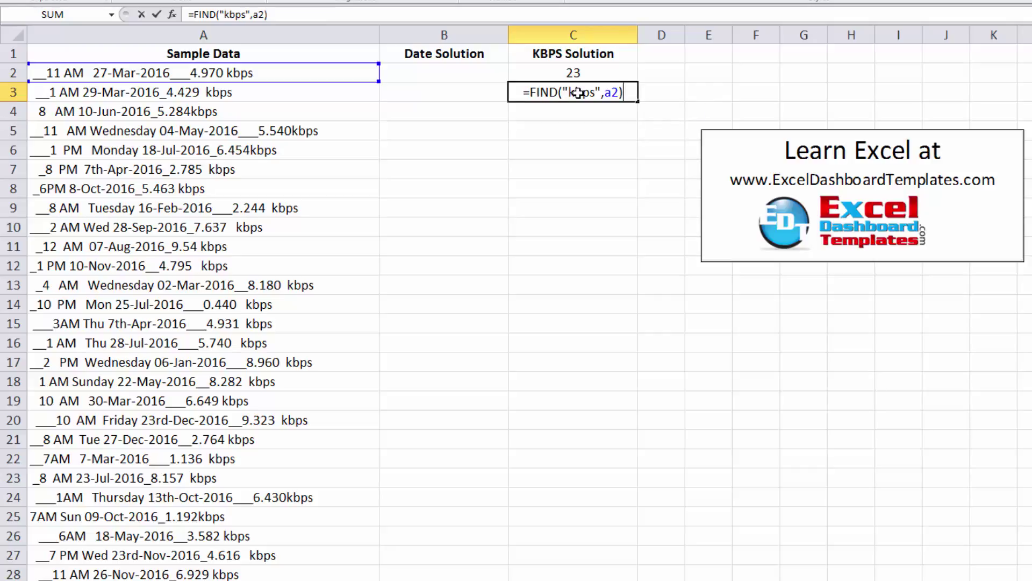
{"action": "key", "text": "Return"}
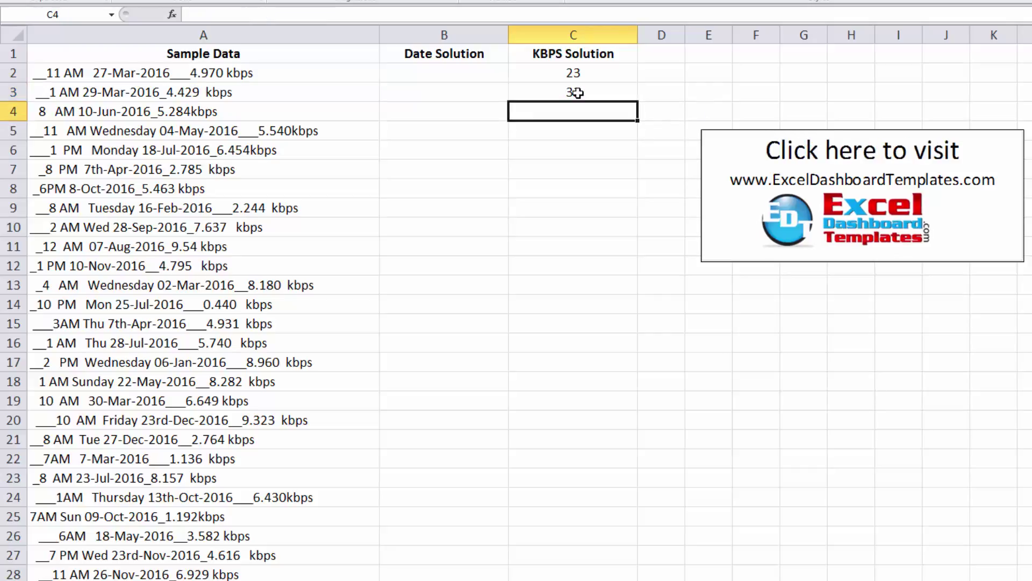
Step: Edit C3 to =FIND("kbps",A2)-FIND("2016",A2)-4, giving 9
{"action": "left_click", "coordinate": [593, 90]}
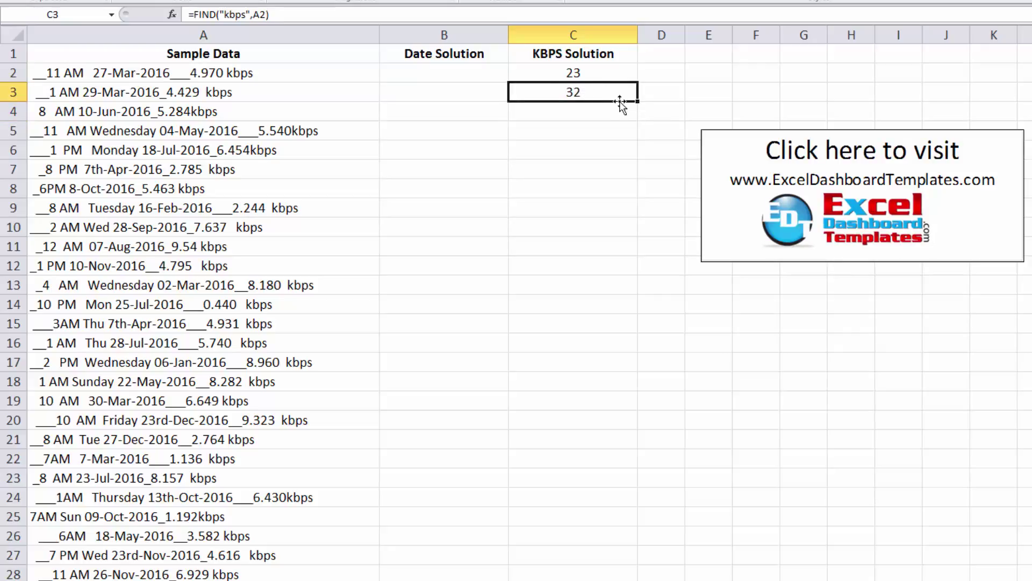
{"action": "key", "text": "F2"}
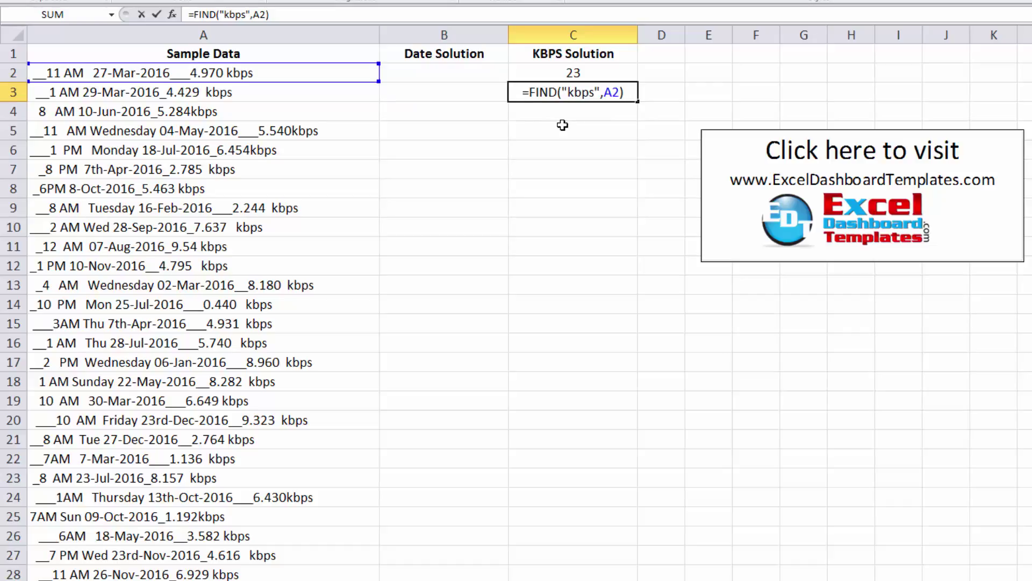
{"action": "key", "text": "ctrl+v"}
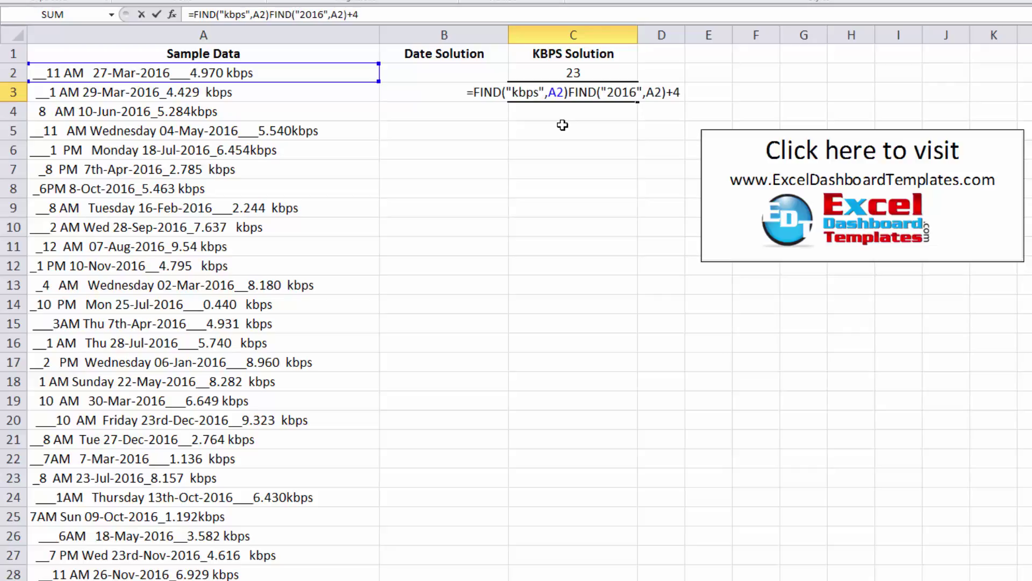
{"action": "key", "text": "Left"}
{"action": "key", "text": "Left"}
{"action": "key", "text": "Left"}
{"action": "key", "text": "Left"}
{"action": "key", "text": "Left"}
{"action": "key", "text": "Left"}
{"action": "key", "text": "Left"}
{"action": "key", "text": "Left"}
{"action": "key", "text": "Left"}
{"action": "key", "text": "Left"}
{"action": "key", "text": "Left"}
{"action": "key", "text": "Left"}
{"action": "key", "text": "Left"}
{"action": "key", "text": "Left"}
{"action": "key", "text": "Left"}
{"action": "key", "text": "Left"}
{"action": "type", "text": "-"}
{"action": "key", "text": "Right"}
{"action": "key", "text": "Right"}
{"action": "key", "text": "Right"}
{"action": "key", "text": "Right"}
{"action": "key", "text": "Right"}
{"action": "key", "text": "Right"}
{"action": "key", "text": "Right"}
{"action": "key", "text": "Right"}
{"action": "key", "text": "Right"}
{"action": "key", "text": "Right"}
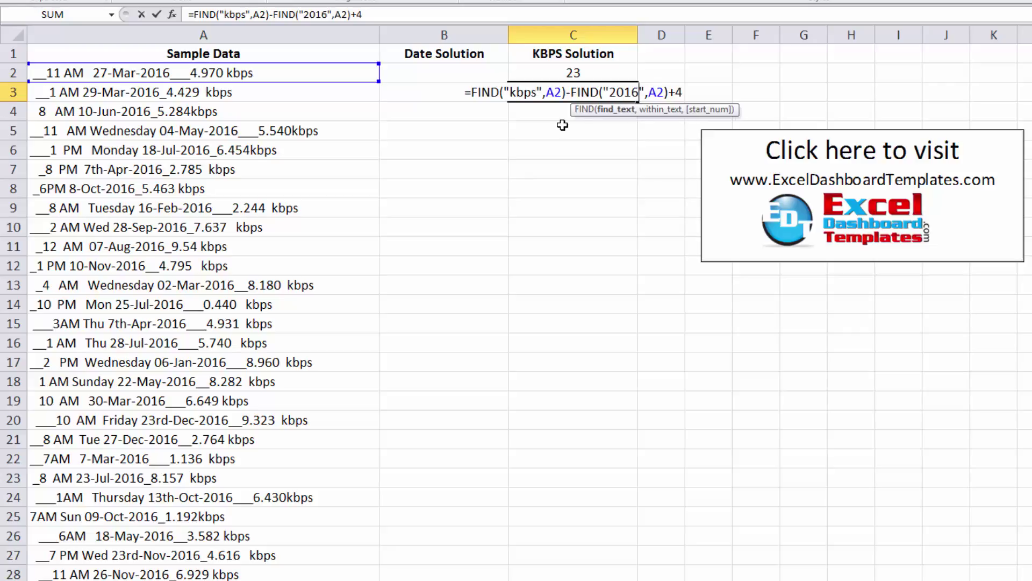
{"action": "key", "text": "Right"}
{"action": "key", "text": "Right"}
{"action": "key", "text": "Right"}
{"action": "key", "text": "Right"}
{"action": "key", "text": "Right"}
{"action": "key", "text": "Right"}
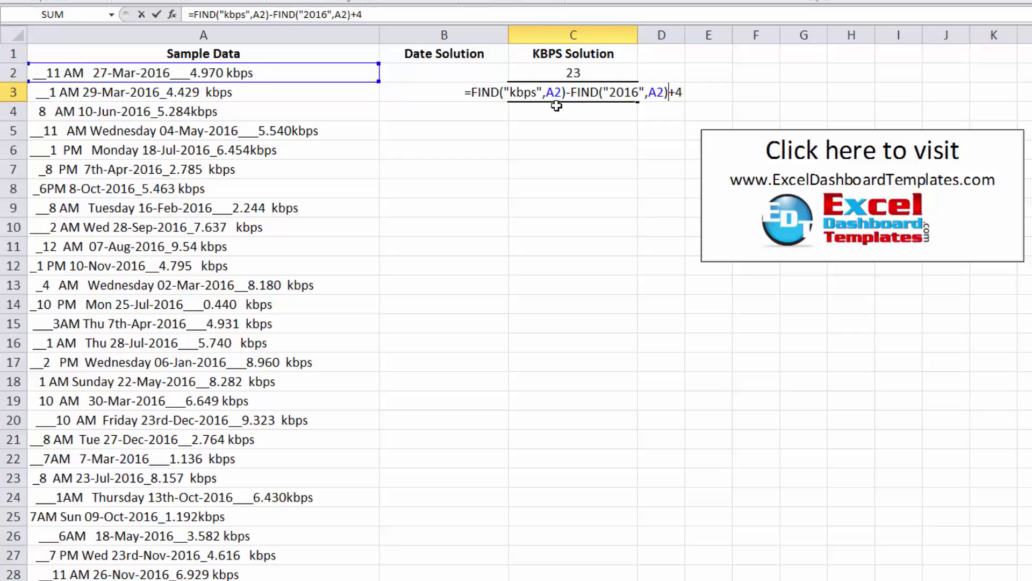
{"action": "key", "text": "Left"}
{"action": "key", "text": "BackSpace"}
{"action": "type", "text": "-"}
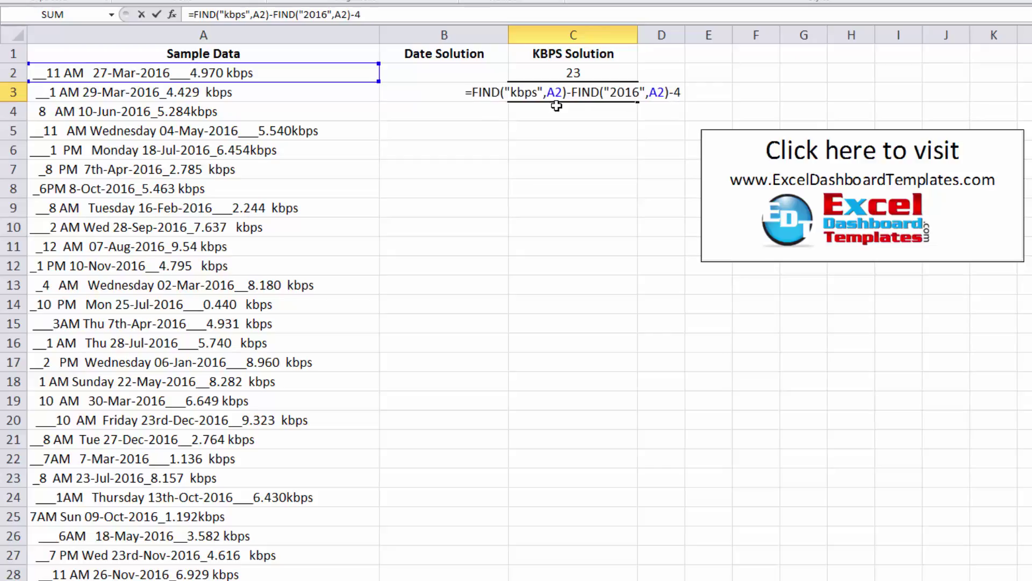
{"action": "key", "text": "Return"}
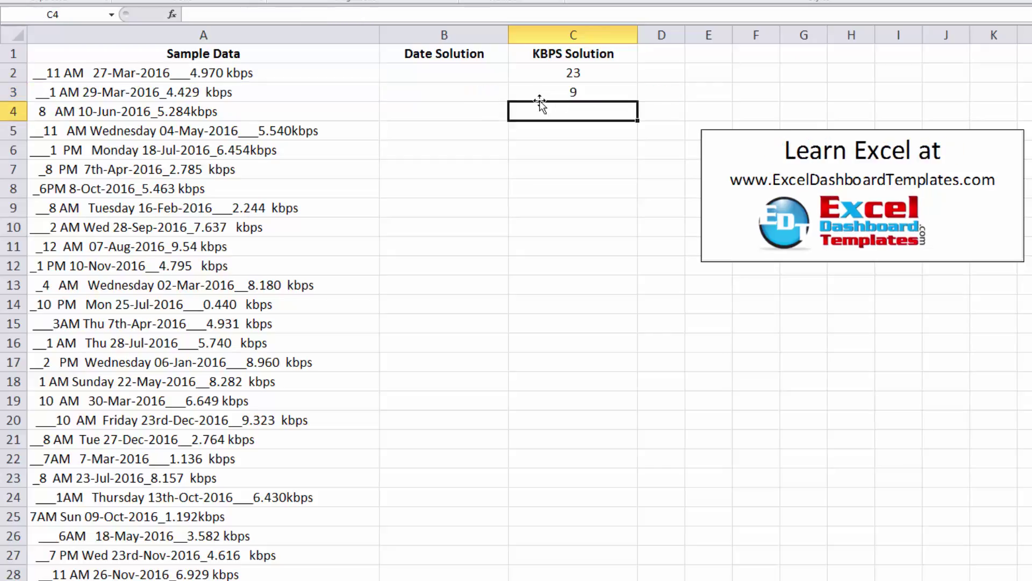
{"action": "left_click", "coordinate": [557, 91]}
{"action": "left_click", "coordinate": [267, 69]}
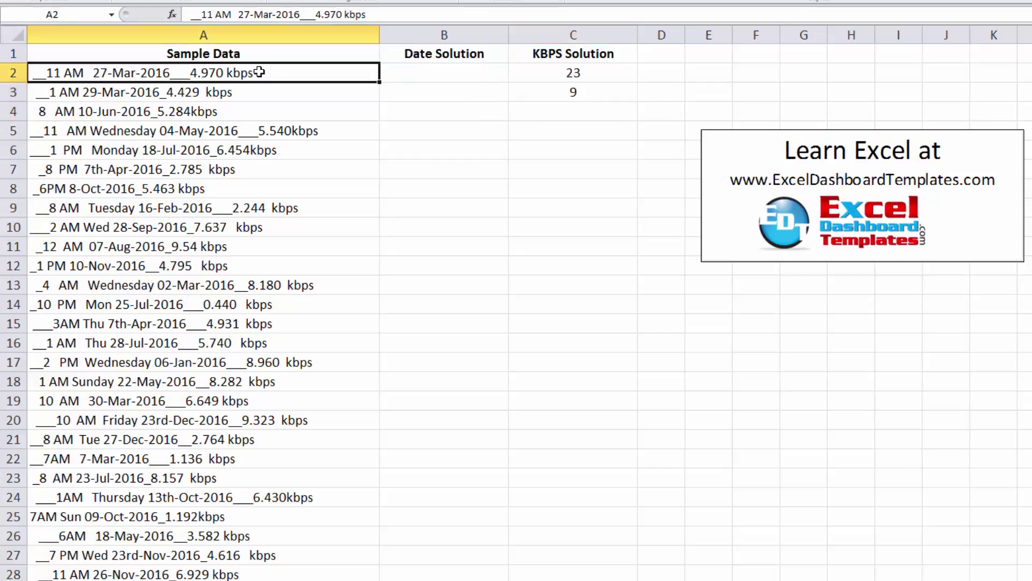
{"action": "double_click", "coordinate": [170, 73]}
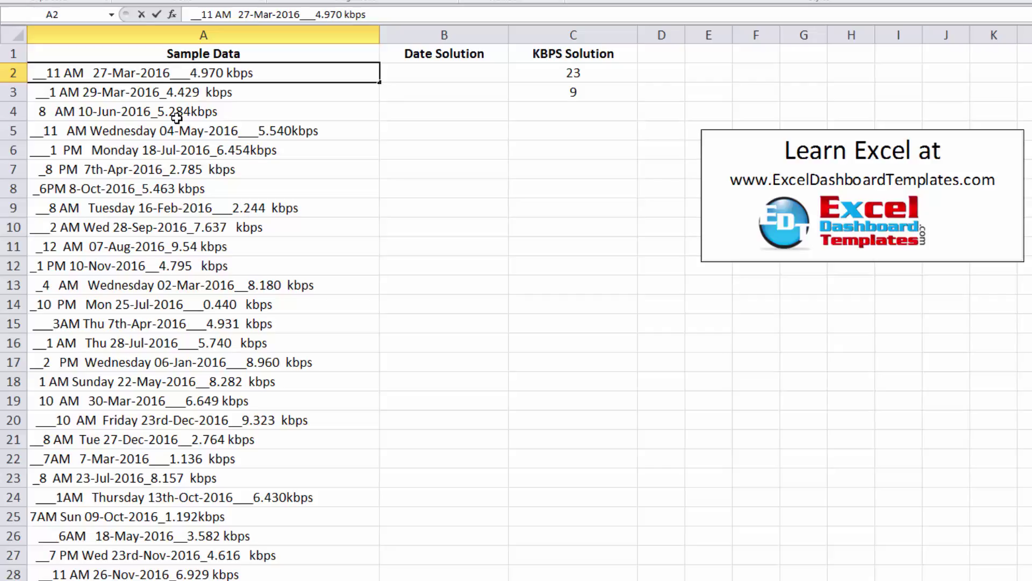
{"action": "key", "text": "Right"}
{"action": "key", "text": "Right"}
{"action": "key", "text": "Right"}
{"action": "key", "text": "Right"}
{"action": "key", "text": "Right"}
{"action": "key", "text": "Right"}
{"action": "key", "text": "Right"}
{"action": "key", "text": "Escape"}
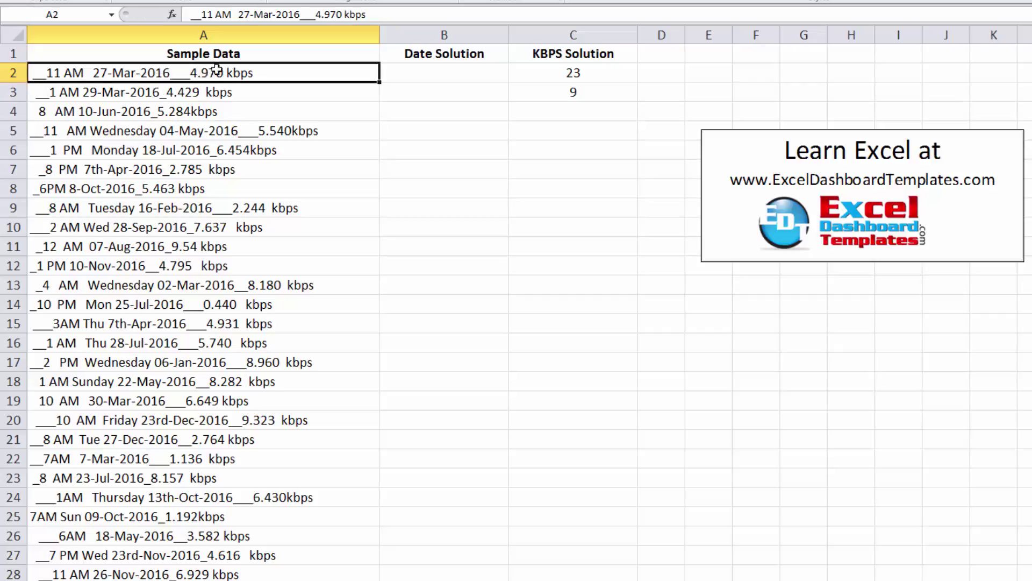
{"action": "left_click", "coordinate": [598, 92]}
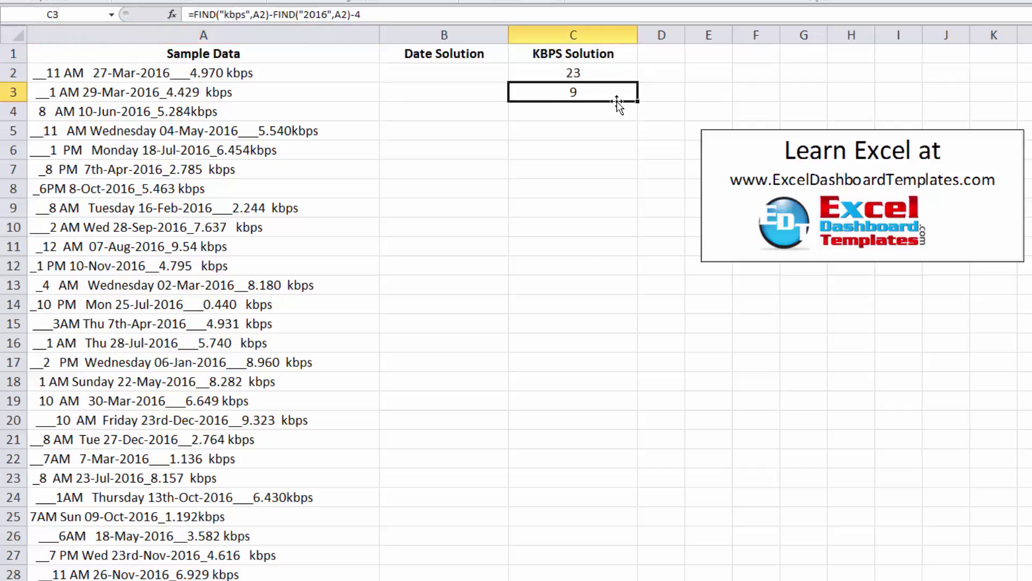
{"action": "left_click_drag", "start_coordinate": [385, 15], "coordinate": [195, 16]}
{"action": "key", "text": "ctrl+c"}
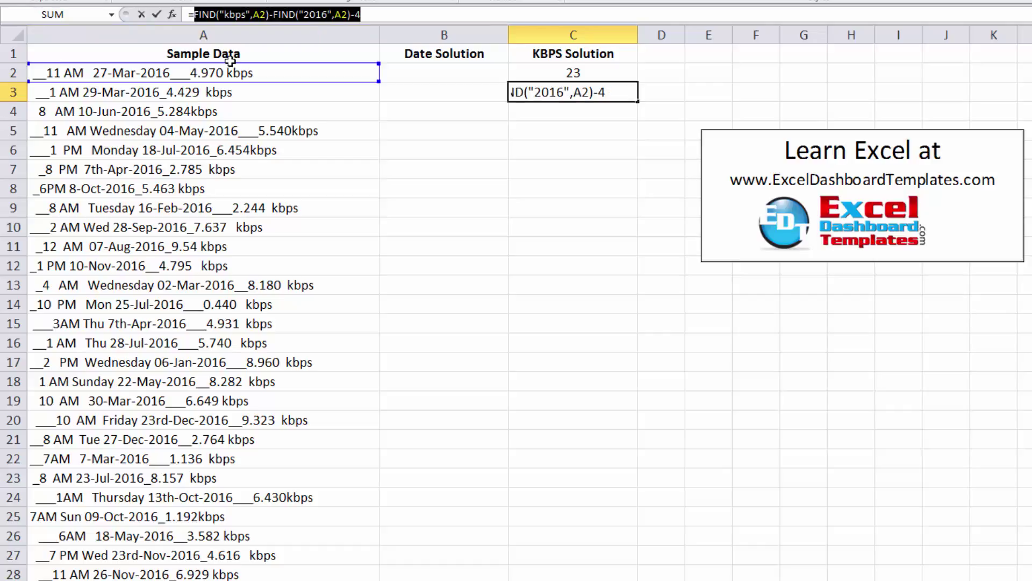
{"action": "key", "text": "Escape"}
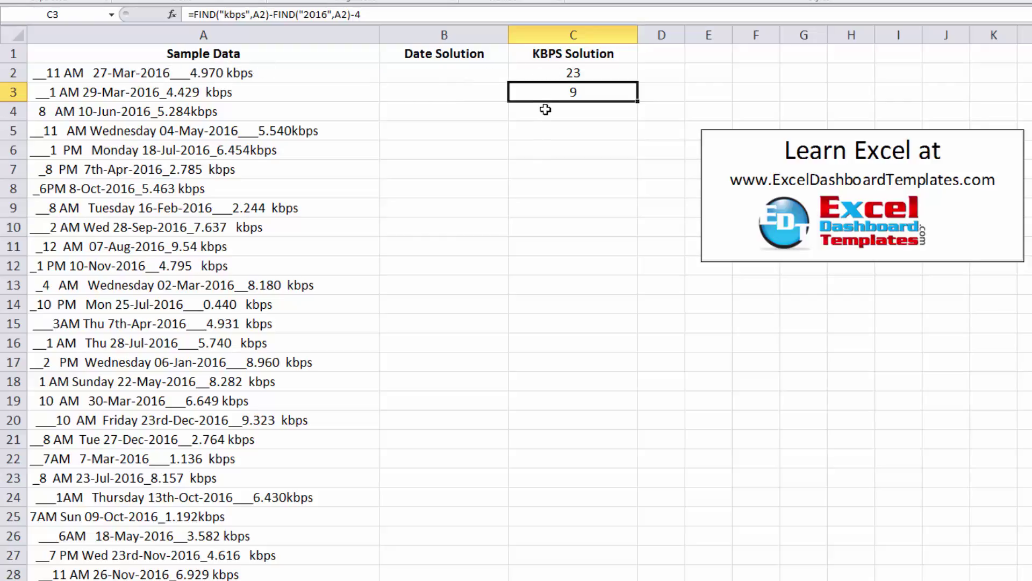
Step: Rewrite C2 as =MID(A2,FIND("2016",A2)+4,FIND("kbps",A2)-FIND("2016",A2)-4)
{"action": "left_click", "coordinate": [559, 74]}
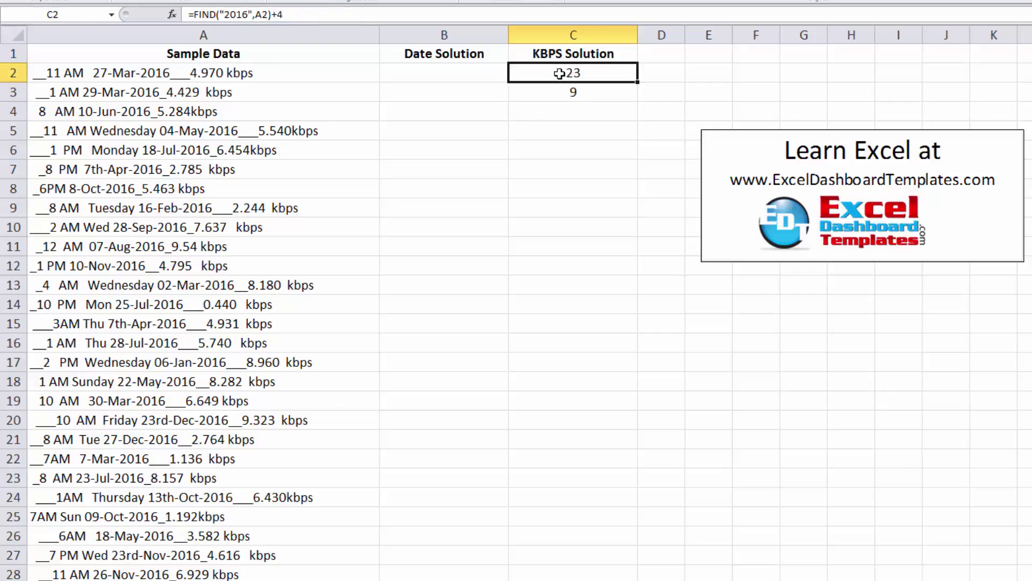
{"action": "left_click", "coordinate": [197, 12]}
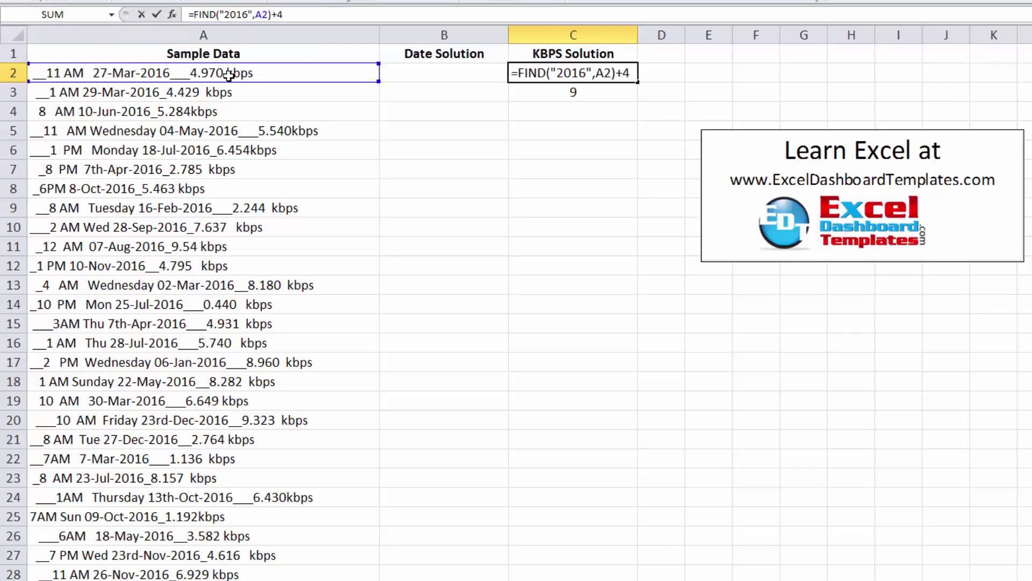
{"action": "type", "text": "mi"}
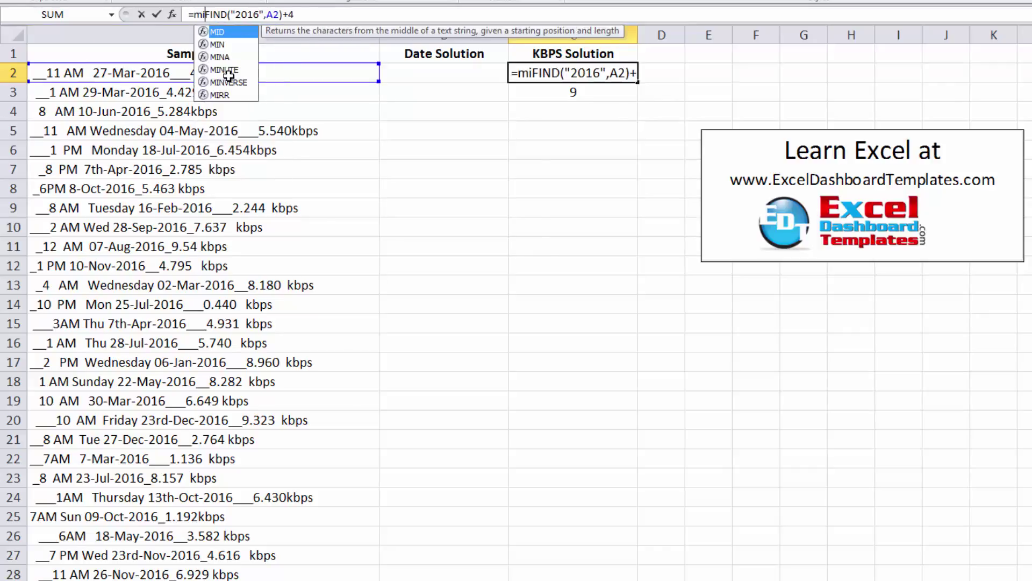
{"action": "key", "text": "Tab"}
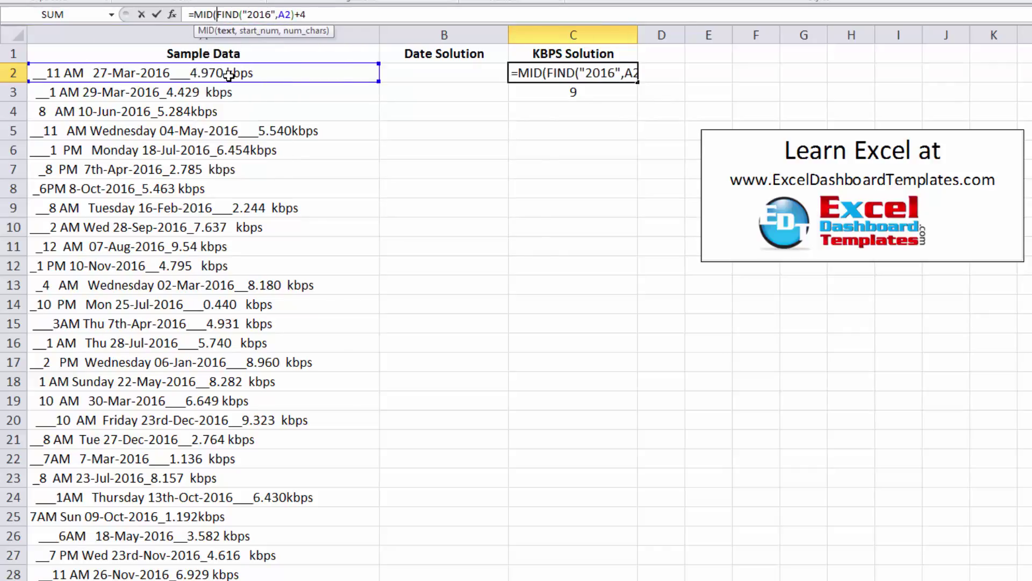
{"action": "type", "text": "a2,"}
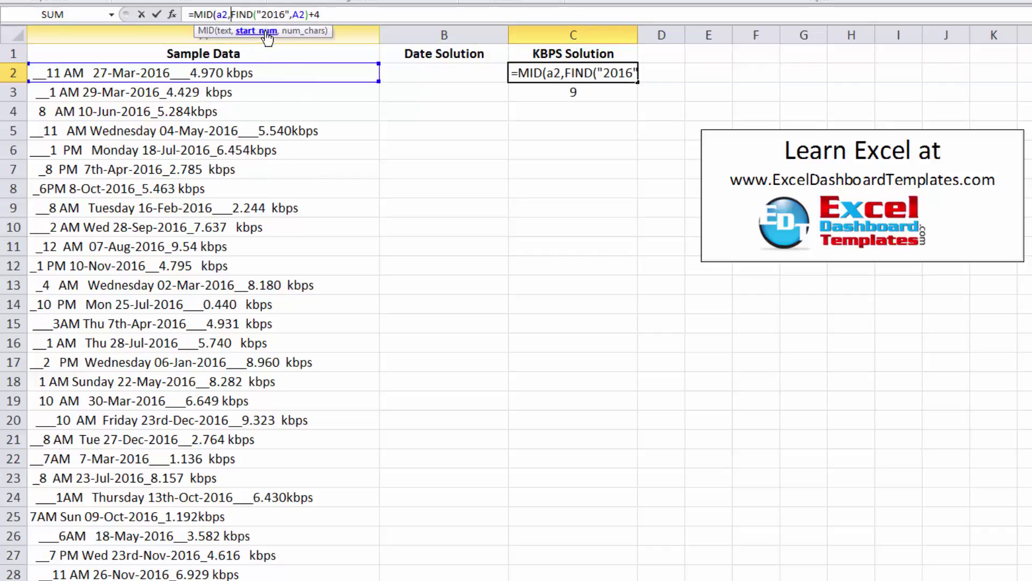
{"action": "left_click_drag", "start_coordinate": [231, 14], "coordinate": [338, 16]}
{"action": "left_click", "coordinate": [338, 16]}
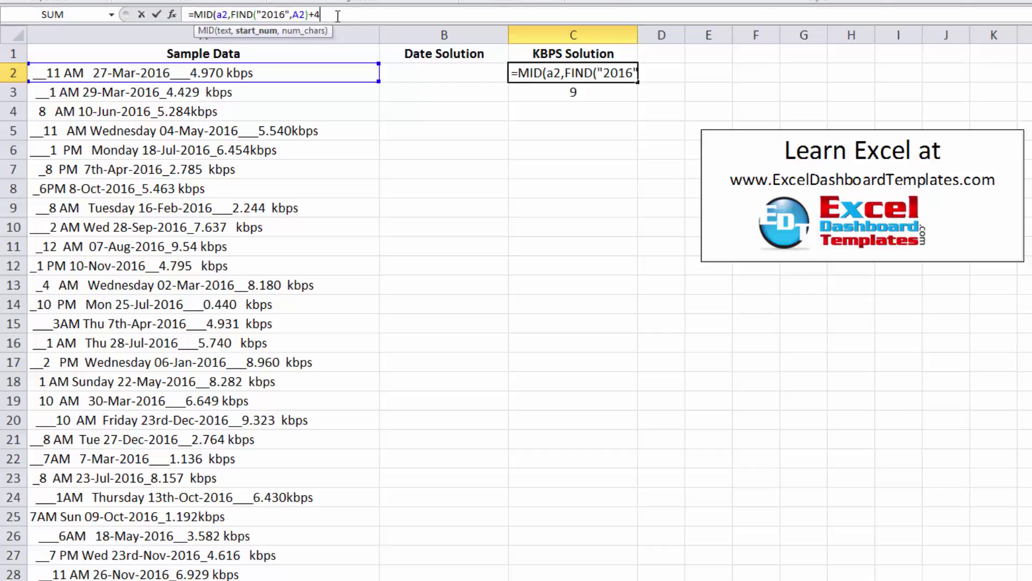
{"action": "type", "text": ","}
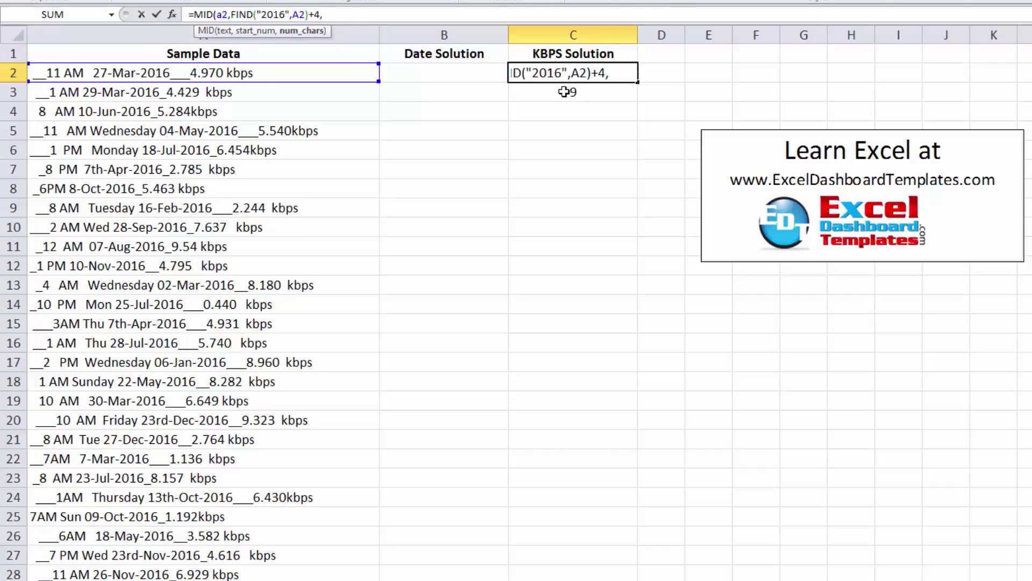
{"action": "key", "text": "ctrl+v"}
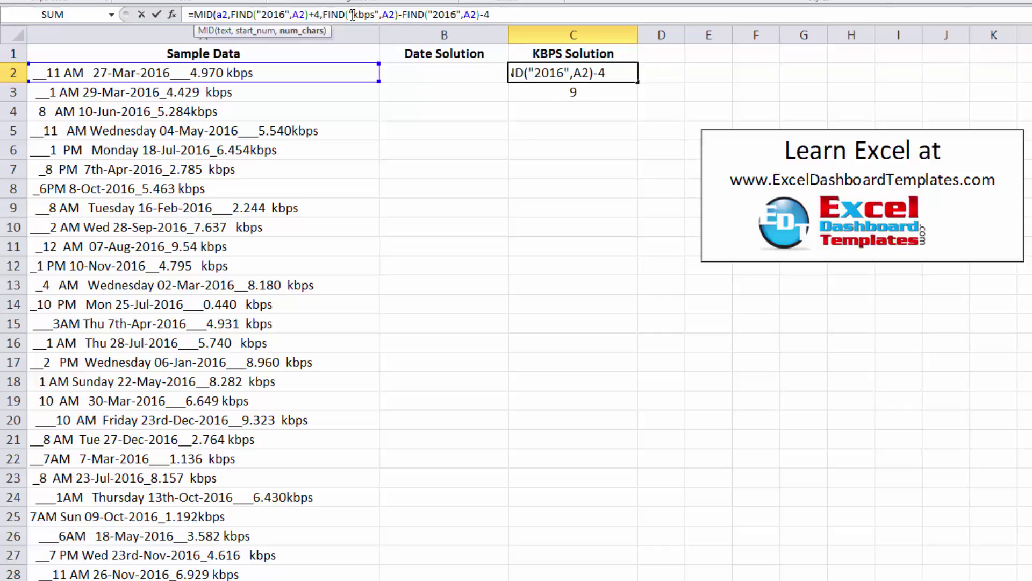
{"action": "type", "text": ")"}
{"action": "key", "text": "Return"}
Step: Review C2's MID formula in the formula bar, reconfirming its ___4.970 result
{"action": "key", "text": "Up"}
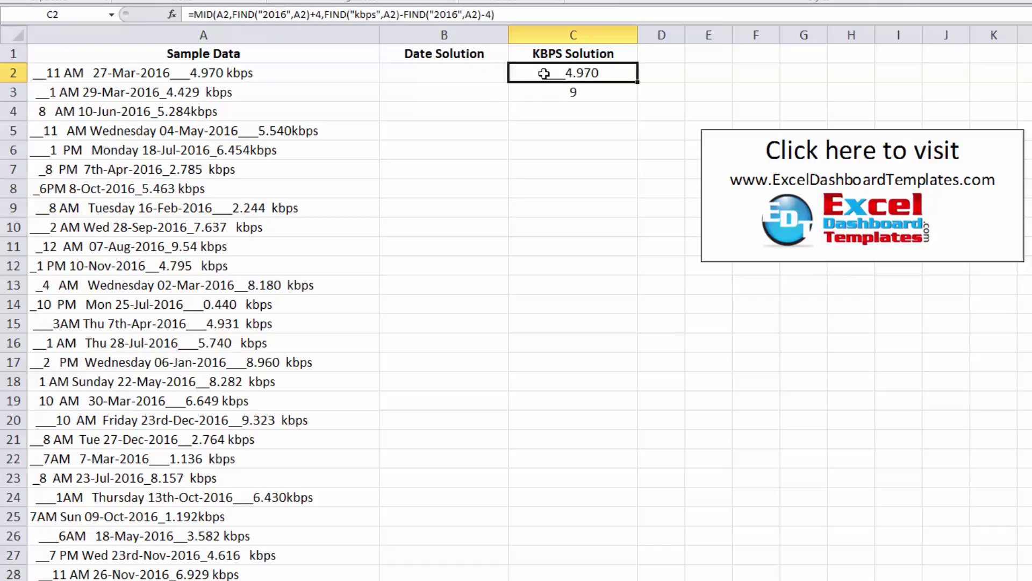
{"action": "left_click", "coordinate": [225, 15]}
{"action": "left_click", "coordinate": [251, 14]}
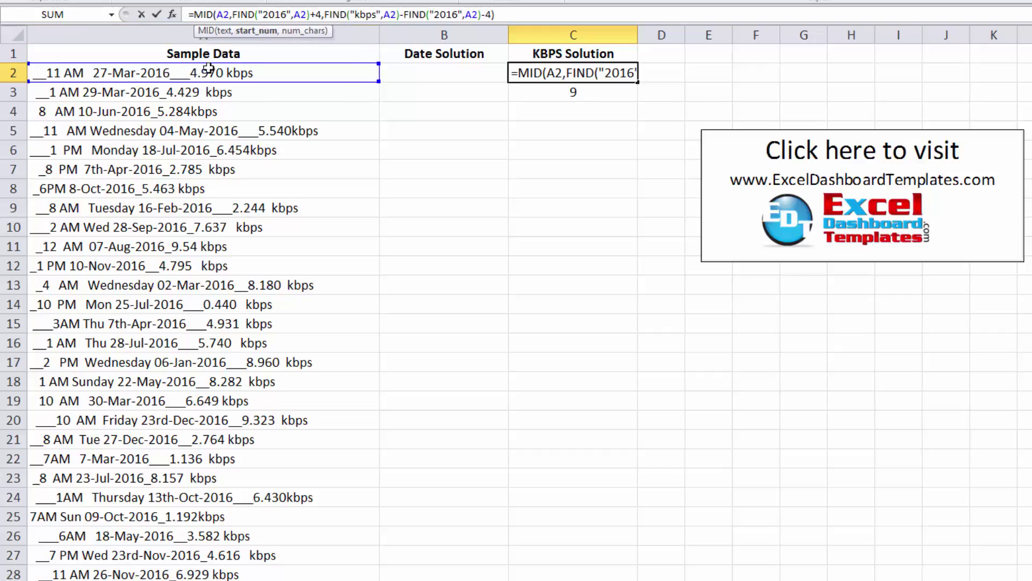
{"action": "left_click", "coordinate": [406, 15]}
{"action": "key", "text": "ctrl+Return"}
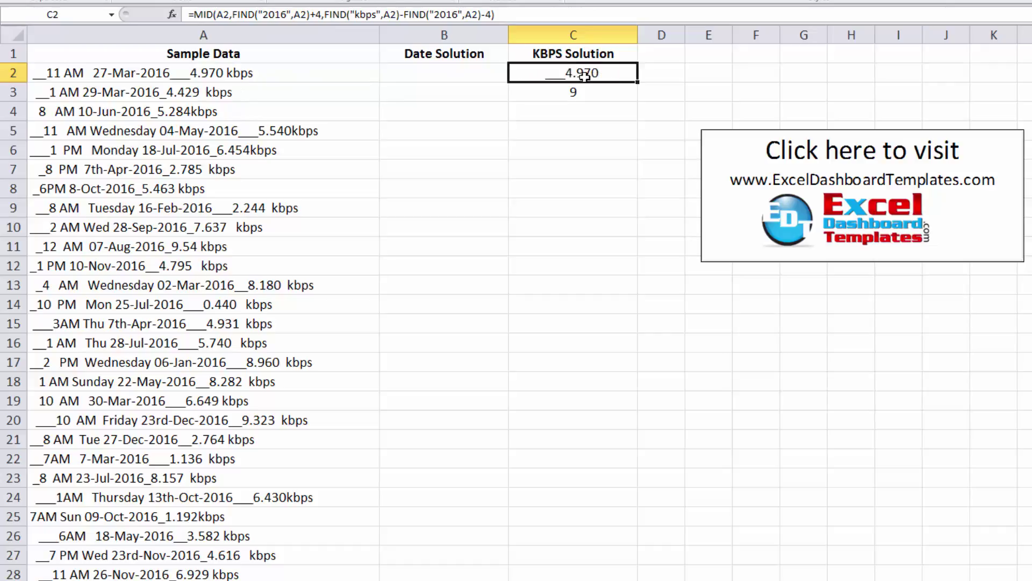
{"action": "left_click", "coordinate": [524, 14]}
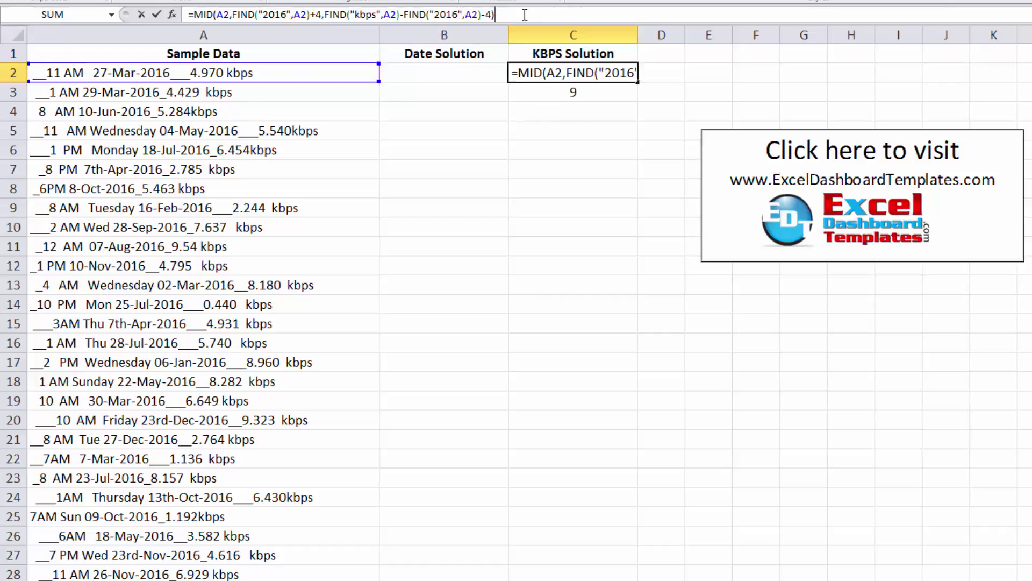
{"action": "key", "text": "ctrl+Return"}
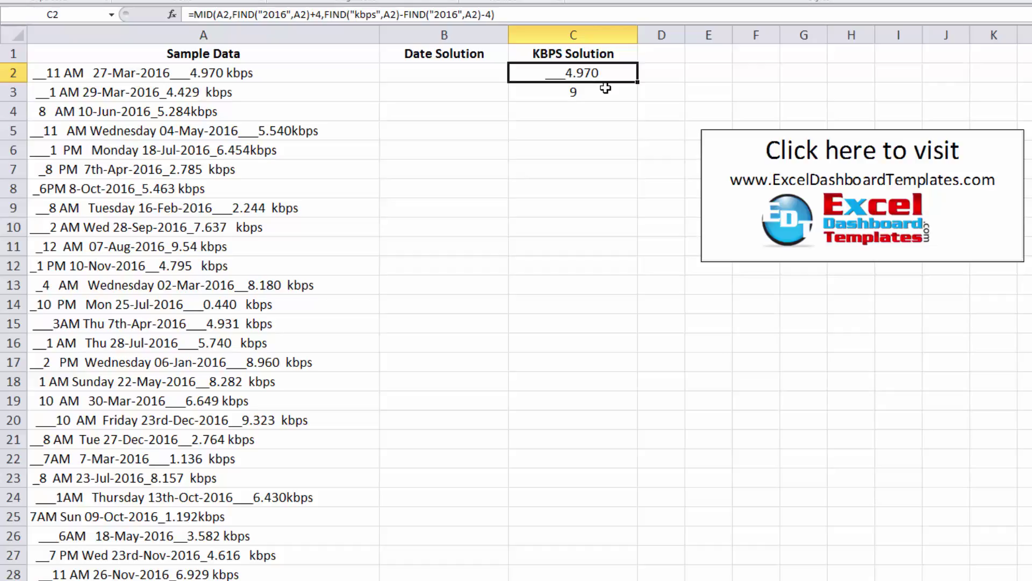
{"action": "left_click", "coordinate": [195, 17]}
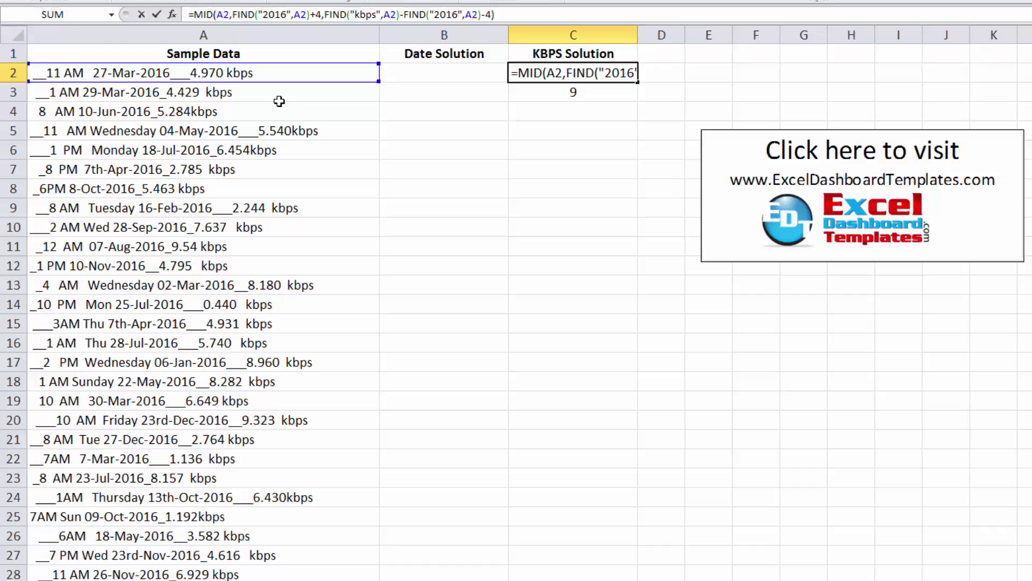
{"action": "key", "text": "ctrl+Return"}
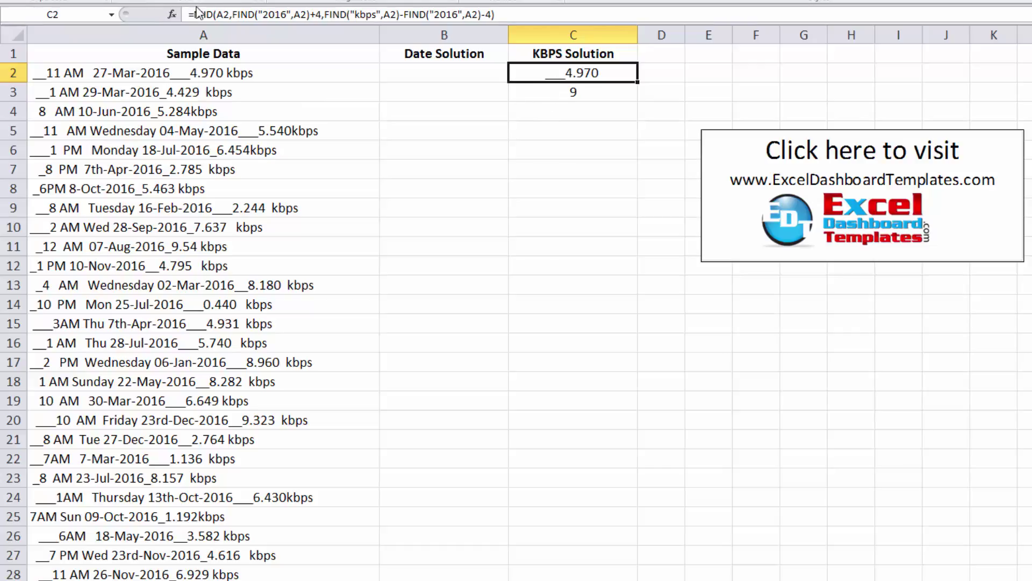
{"action": "left_click", "coordinate": [195, 15]}
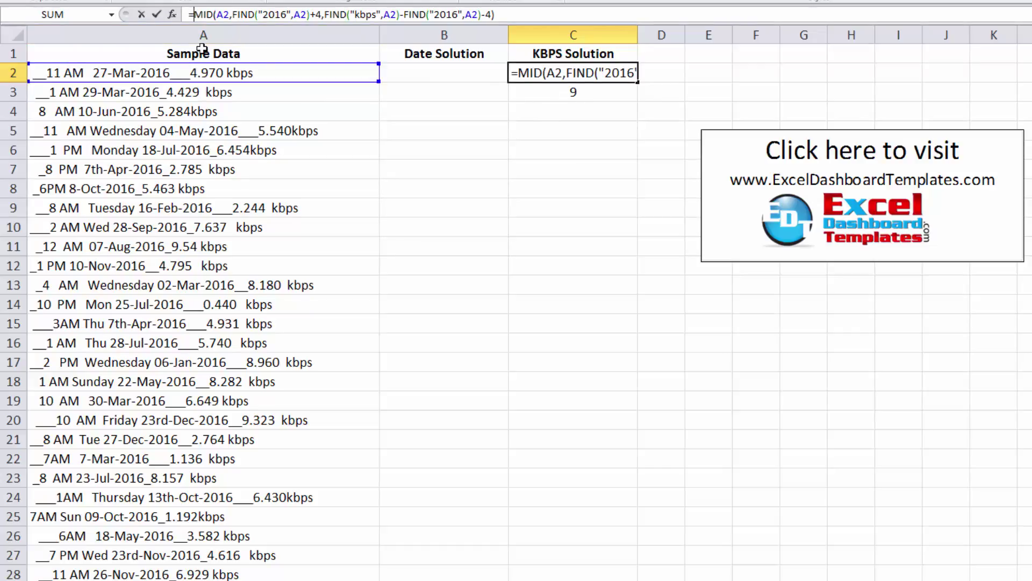
Step: Wrap C2's MID formula in SUBSTITUTE(...,"_","") to remove the underscores
{"action": "type", "text": "sub"}
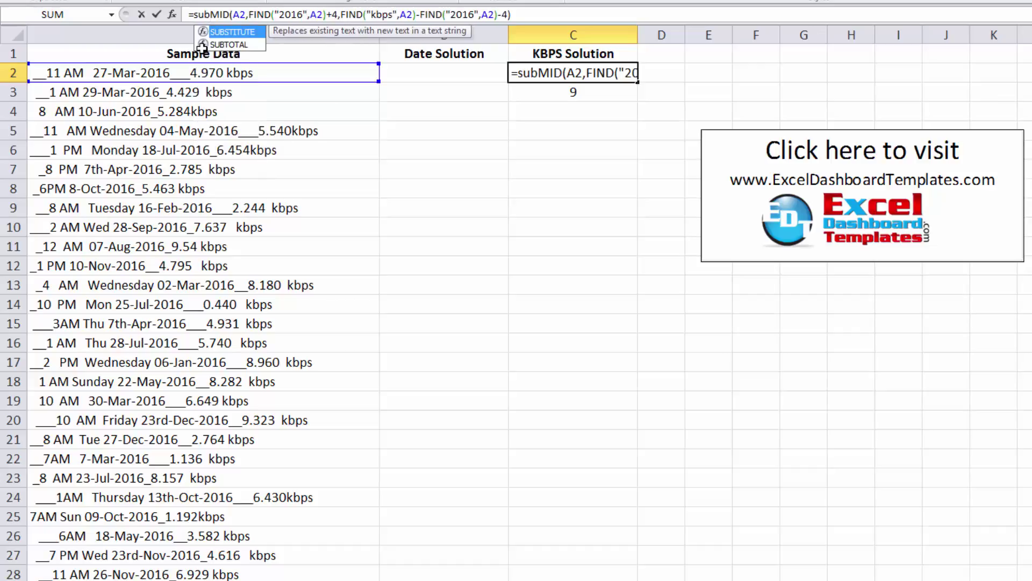
{"action": "key", "text": "Tab"}
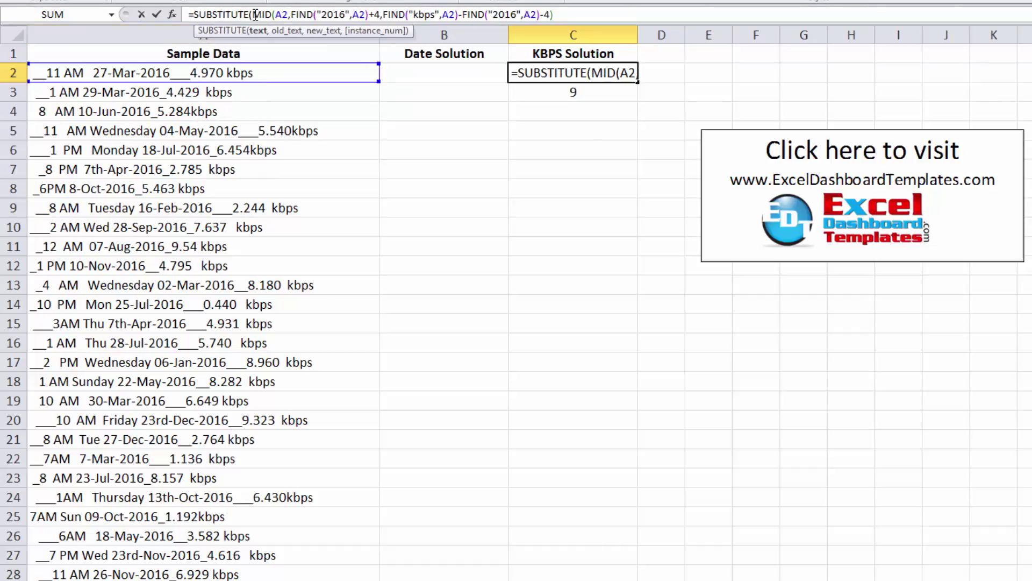
{"action": "left_click_drag", "start_coordinate": [255, 15], "coordinate": [566, 14]}
{"action": "left_click", "coordinate": [566, 15]}
{"action": "type", "text": ","}
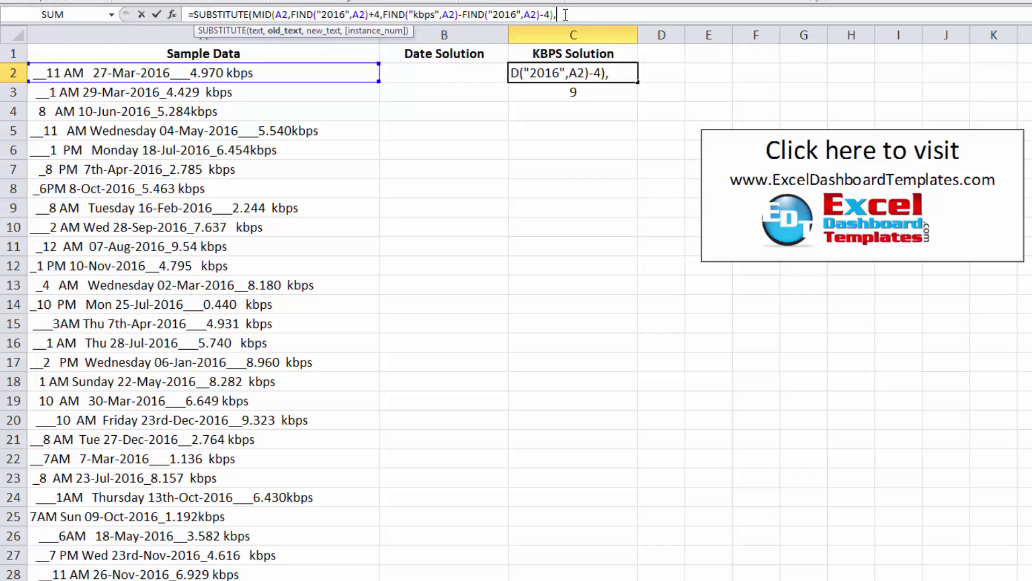
{"action": "type", "text": "\"_\""}
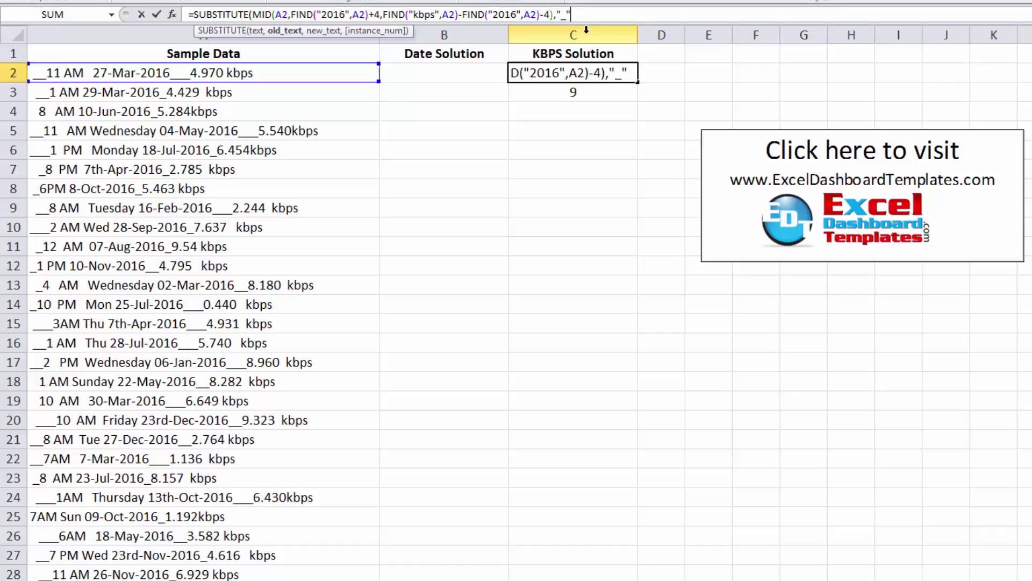
{"action": "type", "text": ","}
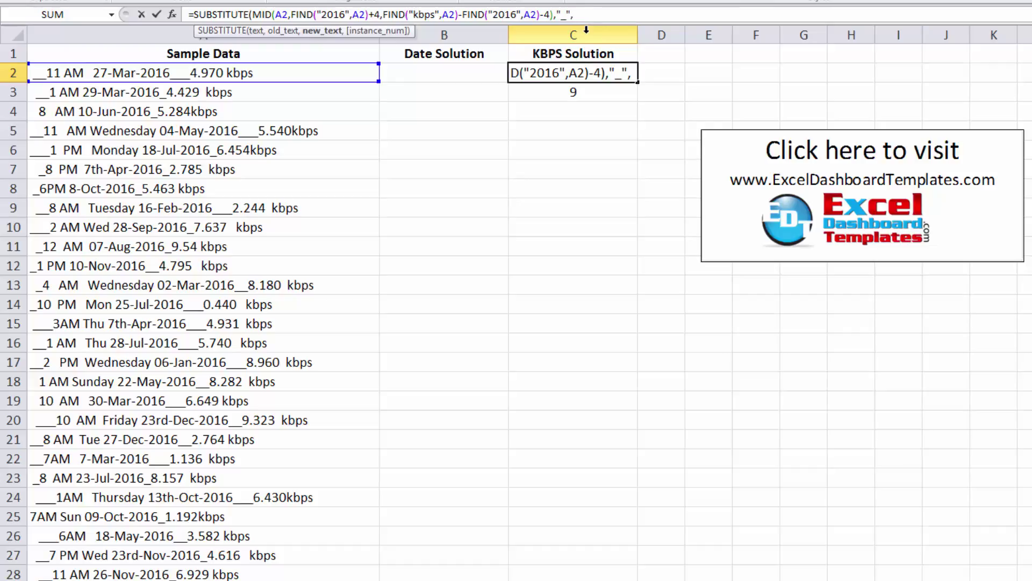
{"action": "type", "text": "\"\""}
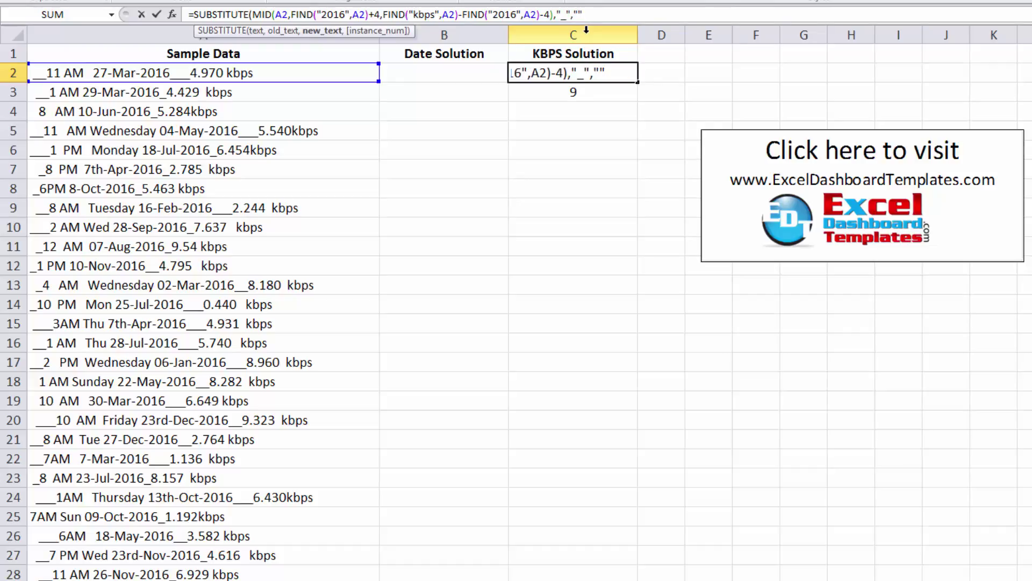
{"action": "type", "text": ")"}
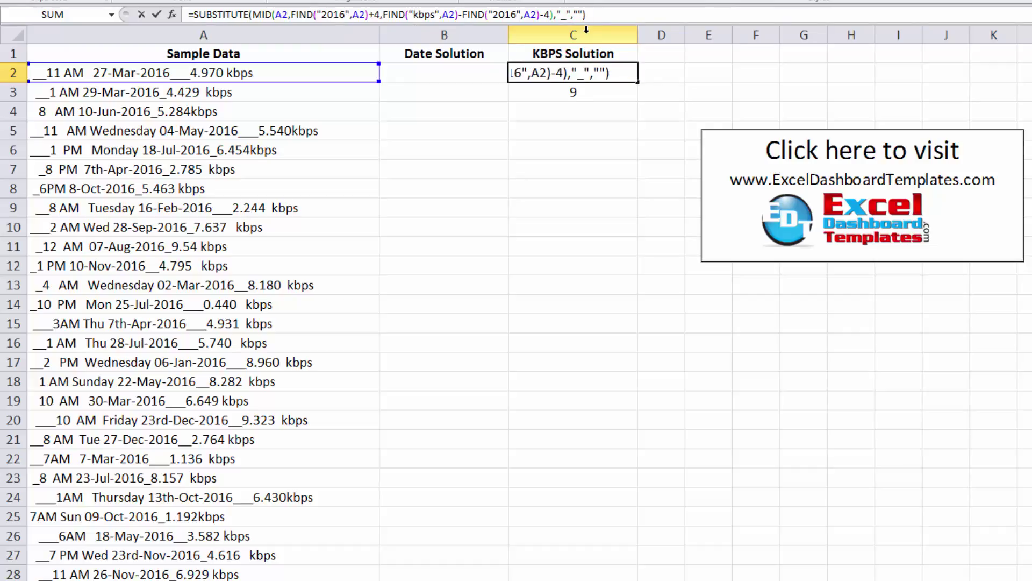
{"action": "key", "text": "Return"}
Step: Wrap the C2 formula in VALUE(...) to convert the text to a number
{"action": "left_click", "coordinate": [586, 72]}
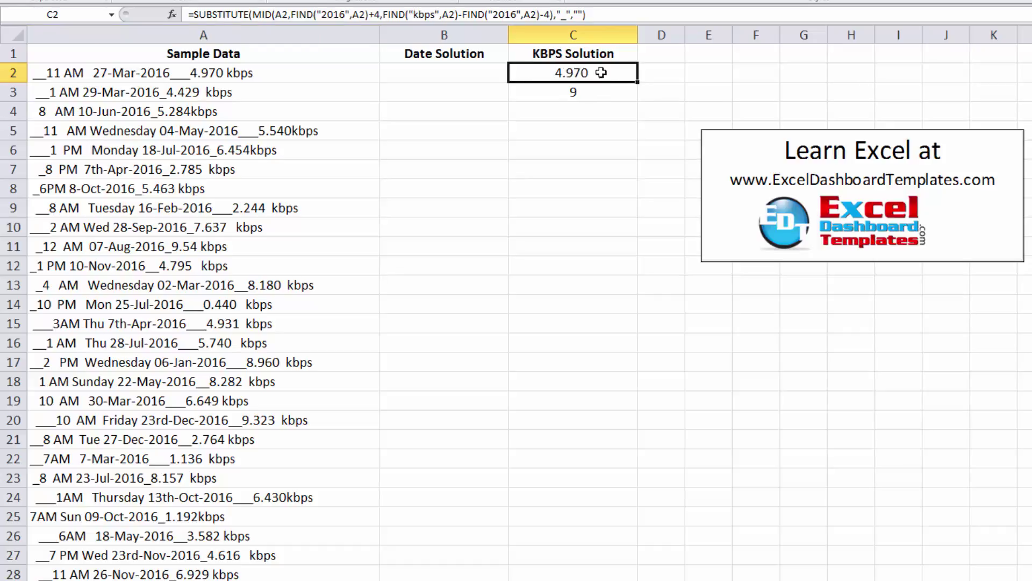
{"action": "left_click", "coordinate": [195, 15]}
{"action": "type", "text": "val"}
{"action": "key", "text": "Tab"}
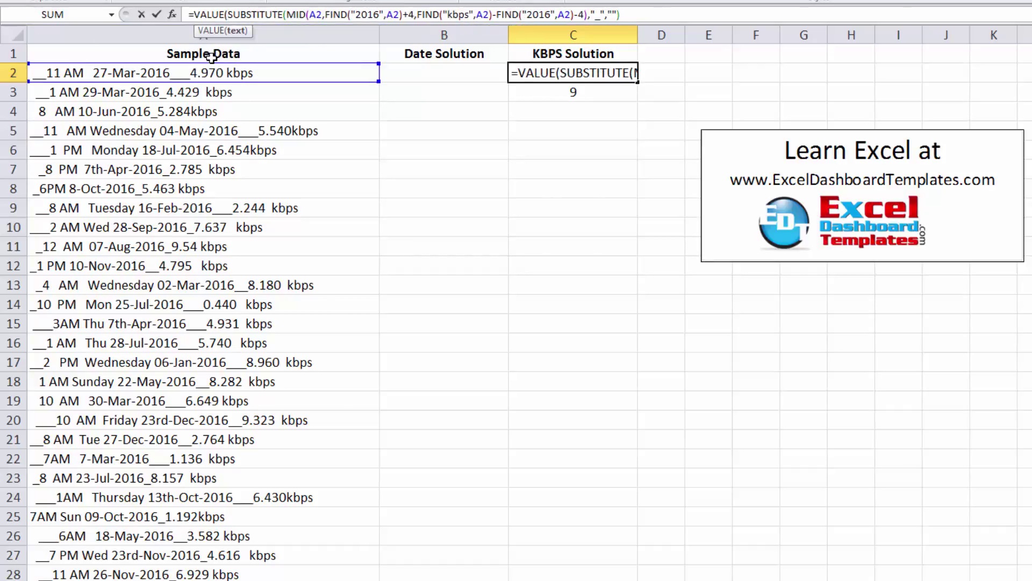
{"action": "left_click", "coordinate": [629, 15]}
{"action": "type", "text": ")"}
{"action": "key", "text": "ctrl+Return"}
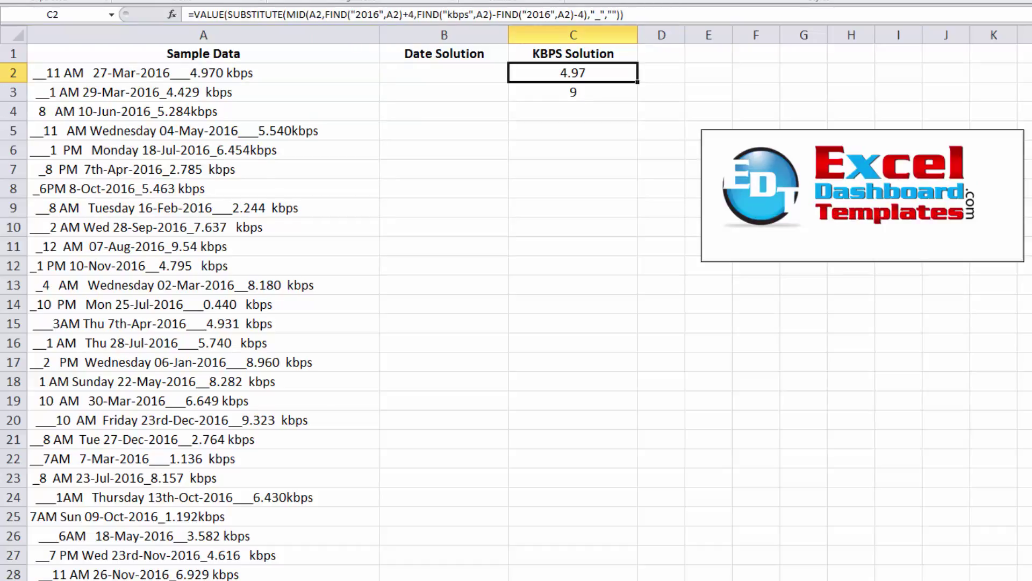
Step: Adjust C2's displayed decimal places with Increase and Decrease Decimal
{"action": "key", "text": "alt+h"}
{"action": "key", "text": "9"}
{"action": "key", "text": "alt+h"}
{"action": "key", "text": "0"}
{"action": "key", "text": "alt+h"}
{"action": "key", "text": "0"}
{"action": "key", "text": "alt+h"}
{"action": "key", "text": "0"}
{"action": "key", "text": "alt+h"}
{"action": "key", "text": "9"}
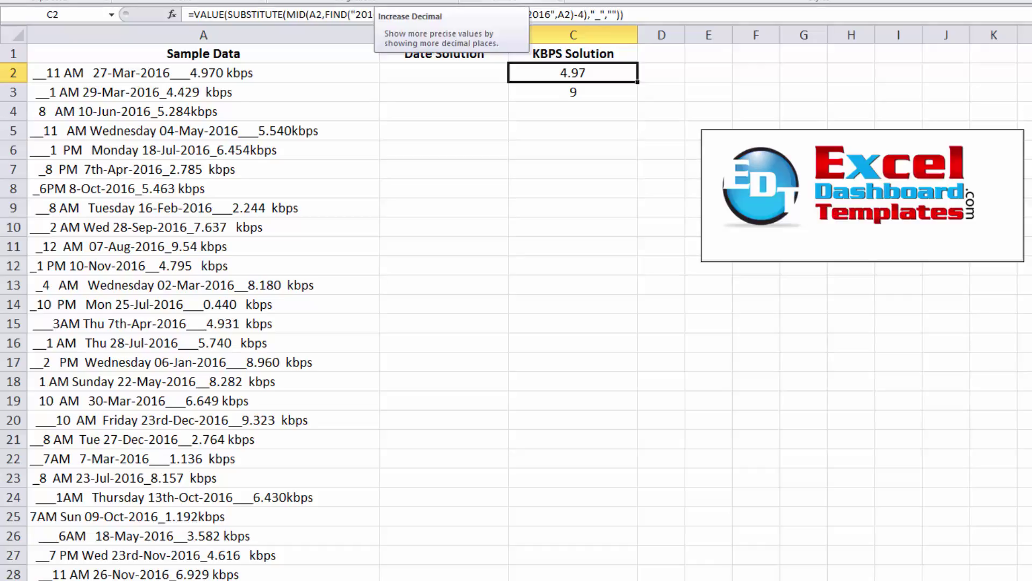
Step: Clear the stray 9 from C3 and paste C2's formula down to the last data row
{"action": "left_click", "coordinate": [578, 95]}
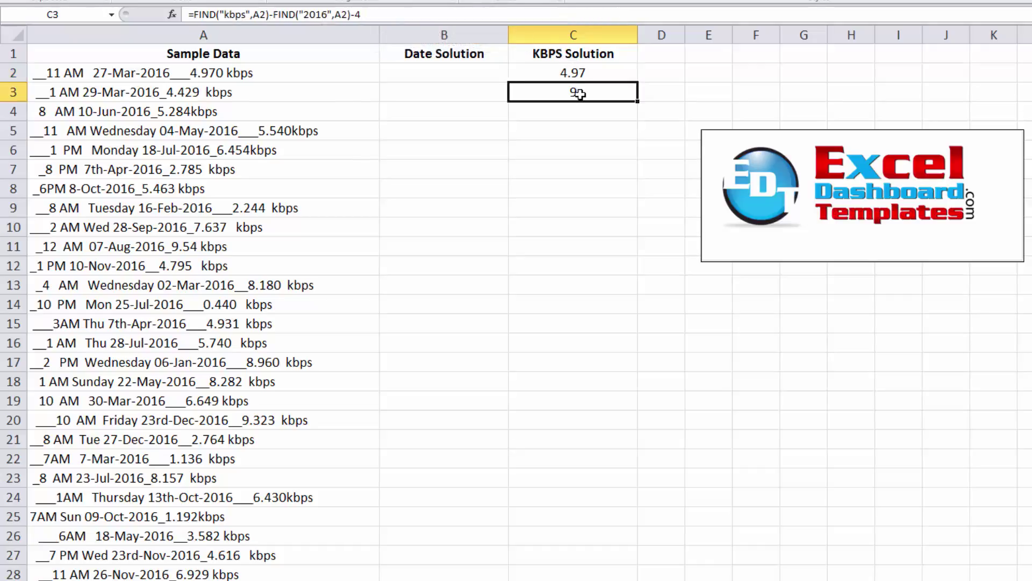
{"action": "key", "text": "Delete"}
{"action": "key", "text": "Up"}
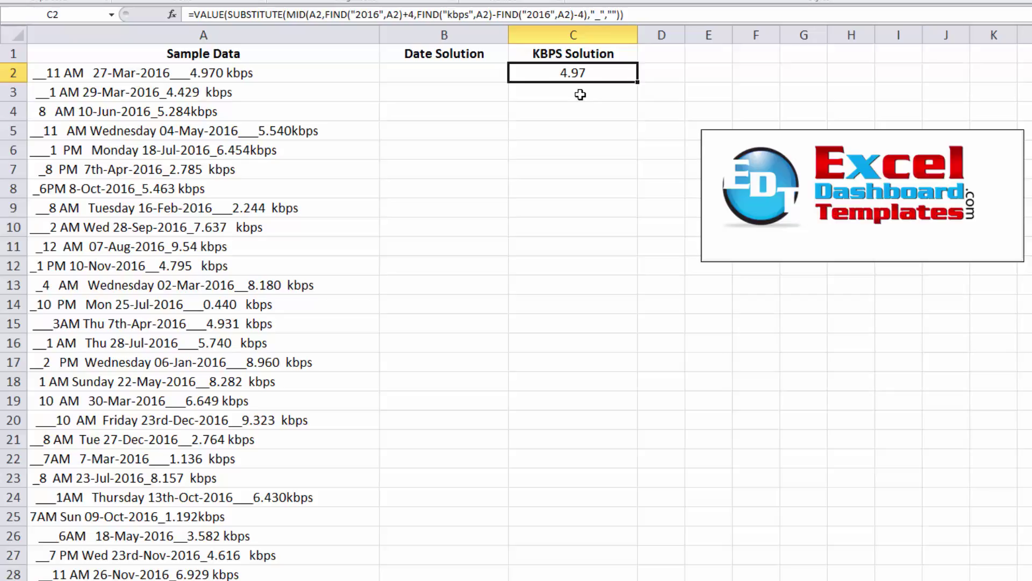
{"action": "key", "text": "ctrl+c"}
{"action": "key", "text": "Left"}
{"action": "key", "text": "Left"}
{"action": "key", "text": "ctrl+Down"}
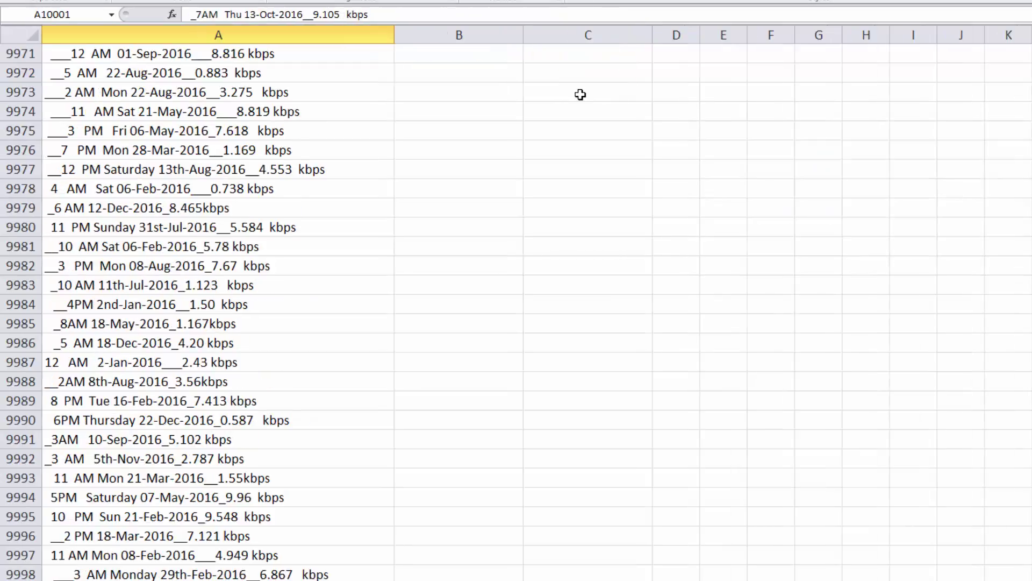
{"action": "key", "text": "Right"}
{"action": "key", "text": "Right"}
{"action": "key", "text": "ctrl+shift+Up"}
{"action": "key", "text": "ctrl+v"}
{"action": "key", "text": "ctrl+Up"}
{"action": "key", "text": "Down"}
Step: Spot-check kbps results in rows 109, 158 and 193, adding decimals to C158
{"action": "scroll", "coordinate": [595, 151], "scroll_direction": "down", "scroll_amount": 19}
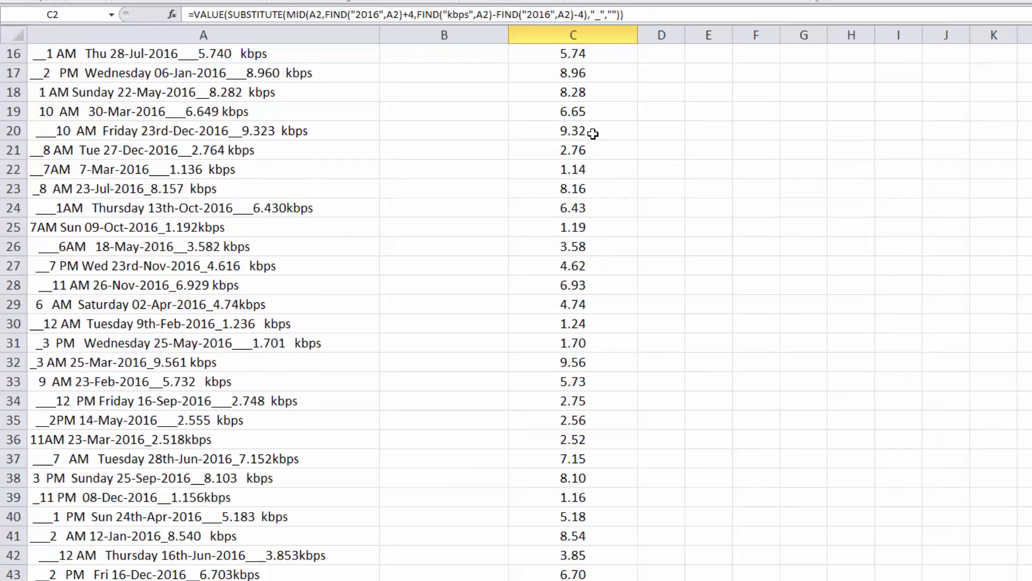
{"action": "scroll", "coordinate": [594, 164], "scroll_direction": "down", "scroll_amount": 15}
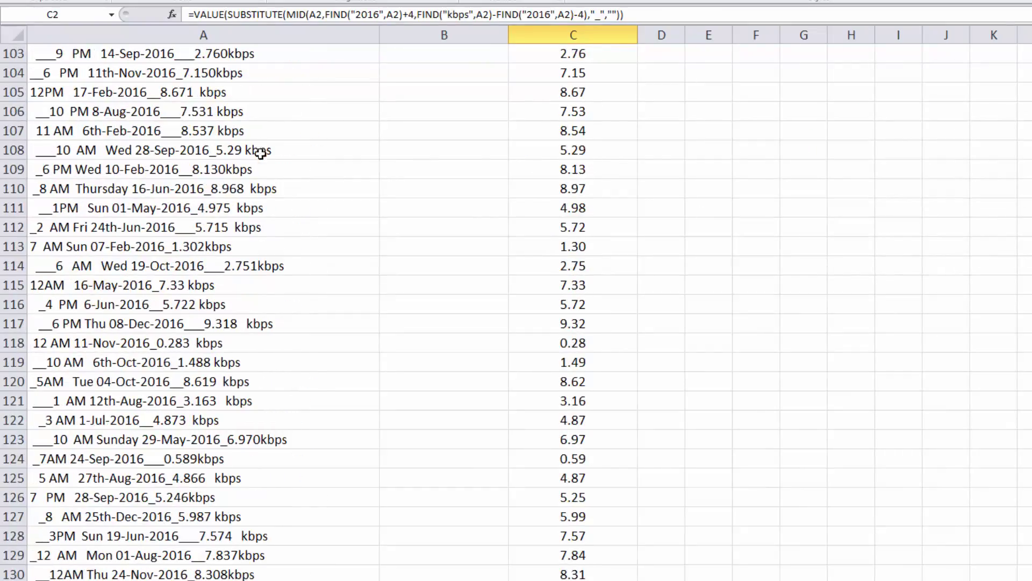
{"action": "left_click", "coordinate": [223, 171]}
{"action": "left_click", "coordinate": [546, 173]}
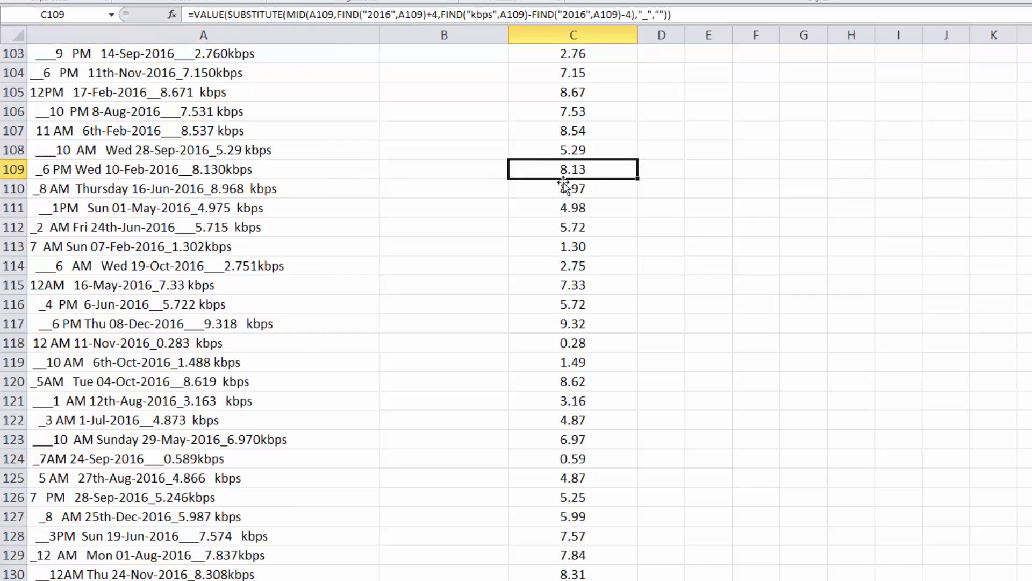
{"action": "scroll", "coordinate": [209, 291], "scroll_direction": "down", "scroll_amount": 15}
{"action": "left_click", "coordinate": [210, 291]}
{"action": "left_click", "coordinate": [239, 266]}
{"action": "left_click", "coordinate": [590, 267]}
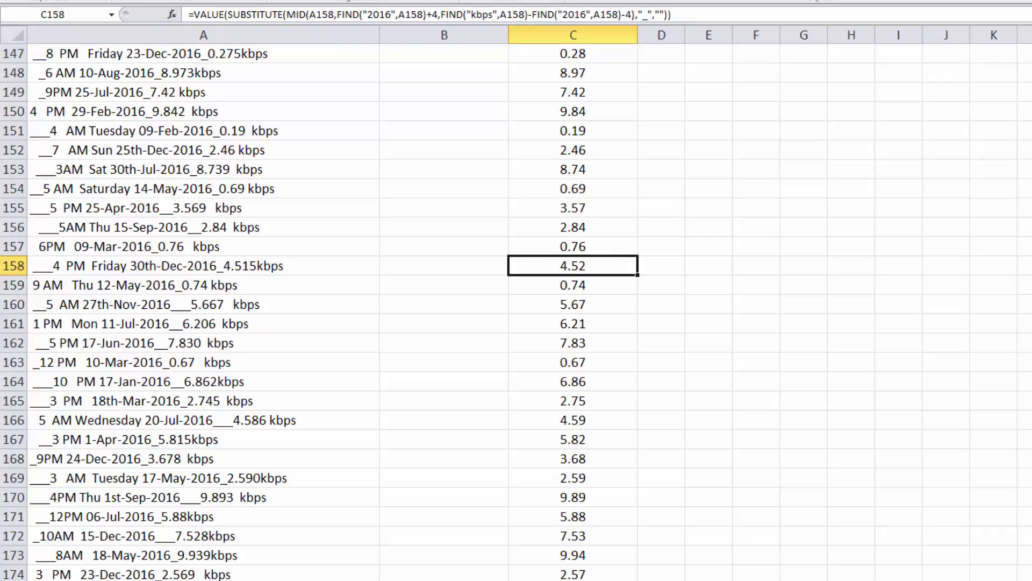
{"action": "key", "text": "alt+h"}
{"action": "key", "text": "0"}
{"action": "key", "text": "alt+h"}
{"action": "key", "text": "0"}
{"action": "scroll", "coordinate": [381, 343], "scroll_direction": "down", "scroll_amount": 11}
{"action": "left_click", "coordinate": [276, 303]}
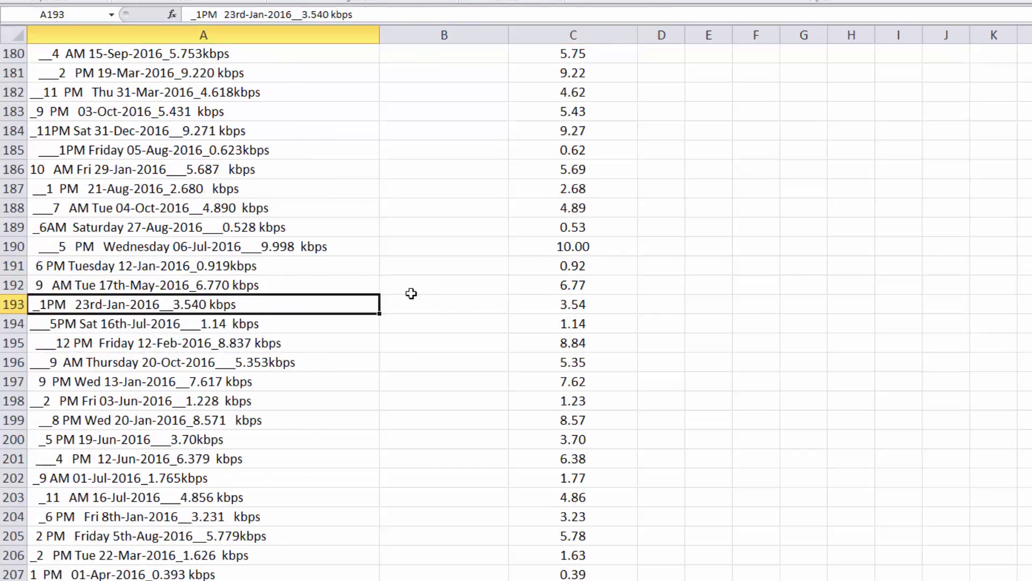
{"action": "left_click", "coordinate": [543, 305]}
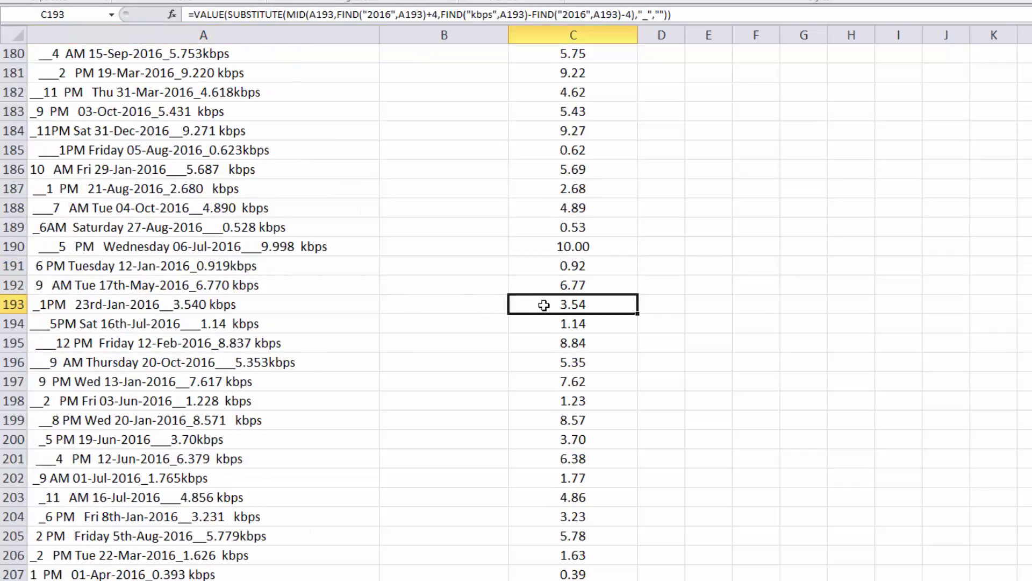
Step: Select the full kbps column, check C9991 shows 5.10, and return to the top
{"action": "key", "text": "ctrl+Up"}
{"action": "key", "text": "Down"}
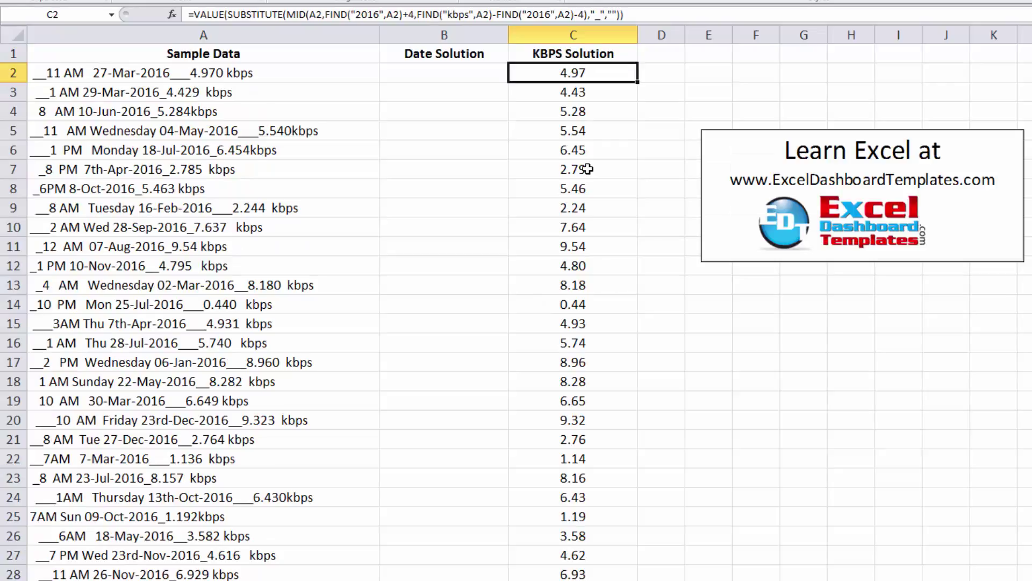
{"action": "key", "text": "ctrl+shift+Down"}
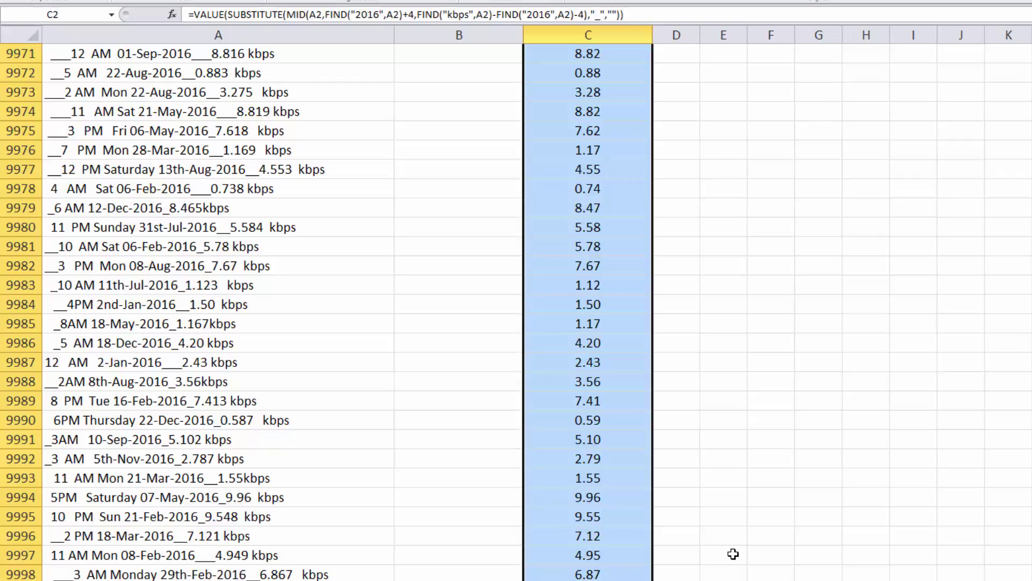
{"action": "left_click", "coordinate": [571, 448]}
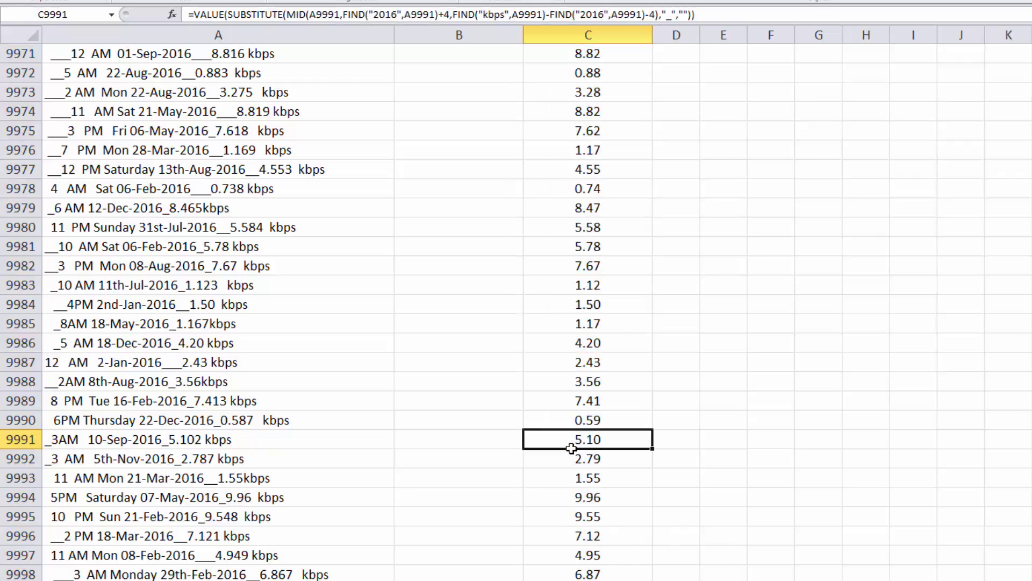
{"action": "key", "text": "ctrl+Up"}
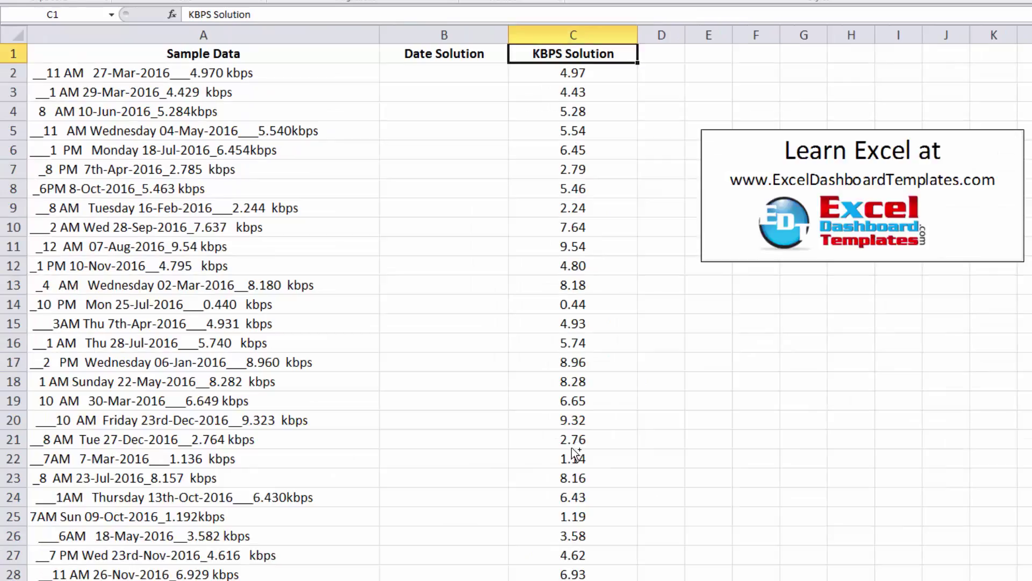
{"action": "left_click", "coordinate": [423, 68]}
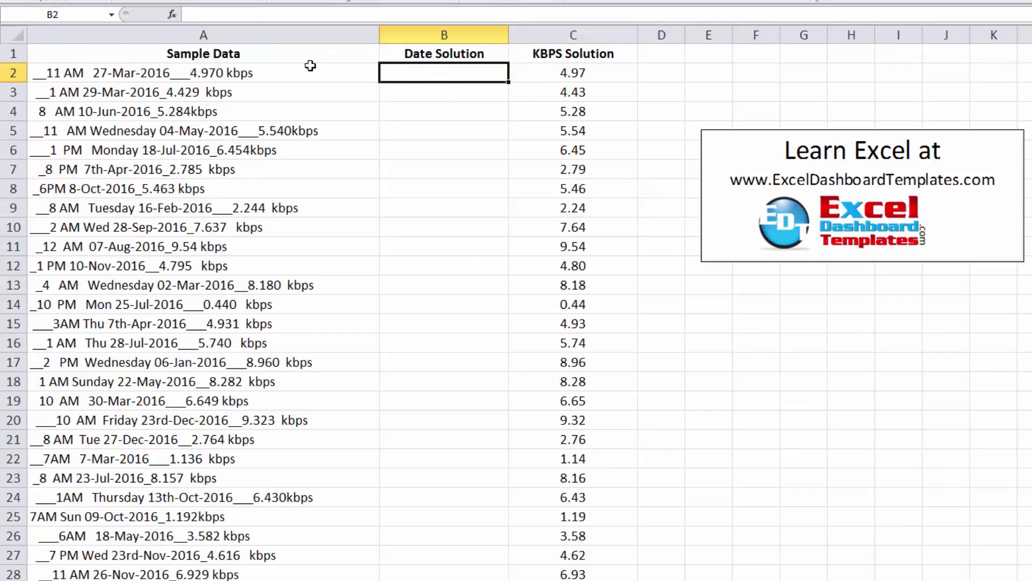
{"action": "left_click", "coordinate": [97, 81]}
{"action": "left_click_drag", "start_coordinate": [98, 83], "coordinate": [118, 282]}
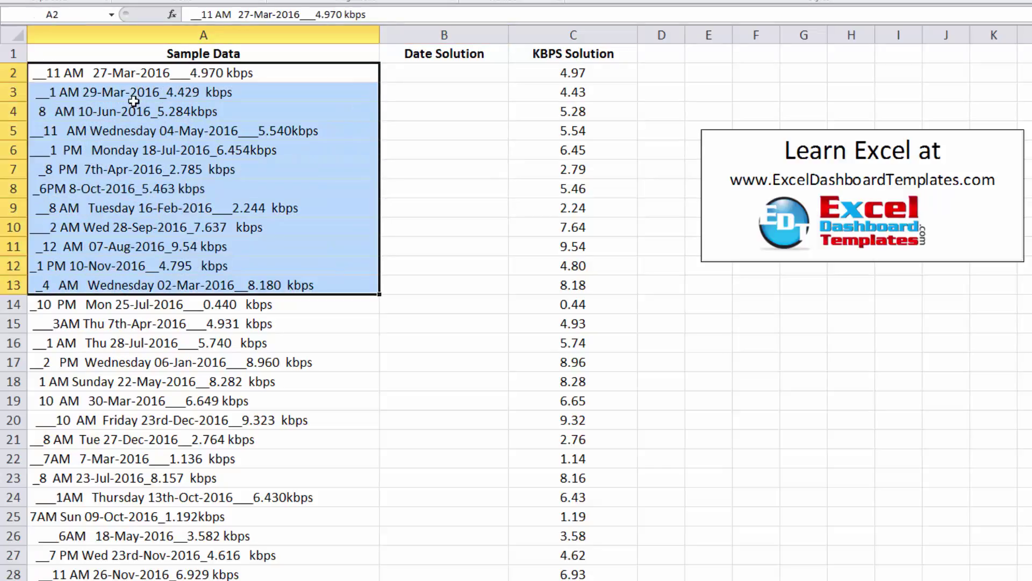
{"action": "left_click", "coordinate": [105, 77]}
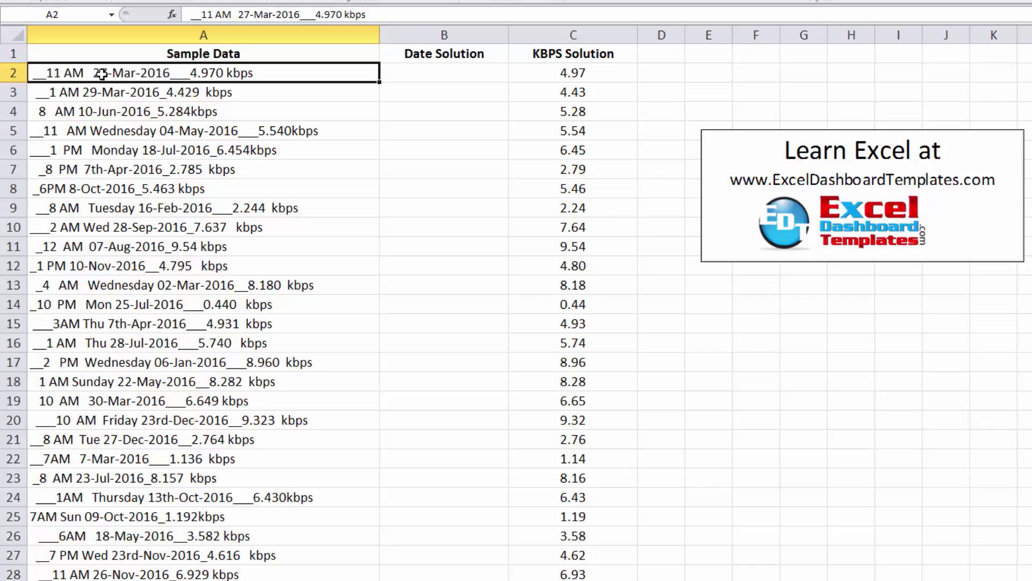
{"action": "left_click", "coordinate": [121, 172]}
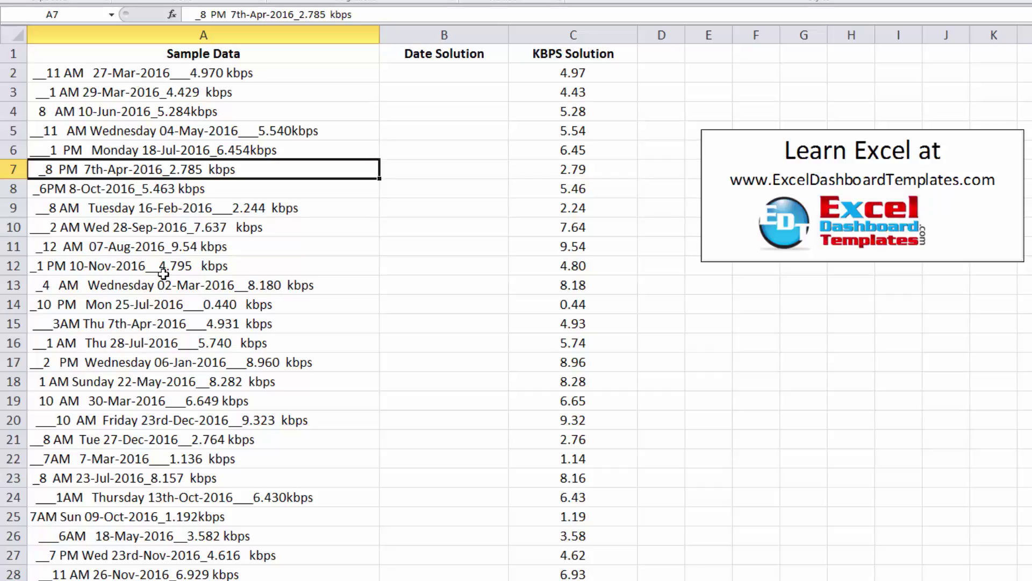
{"action": "left_click", "coordinate": [120, 203]}
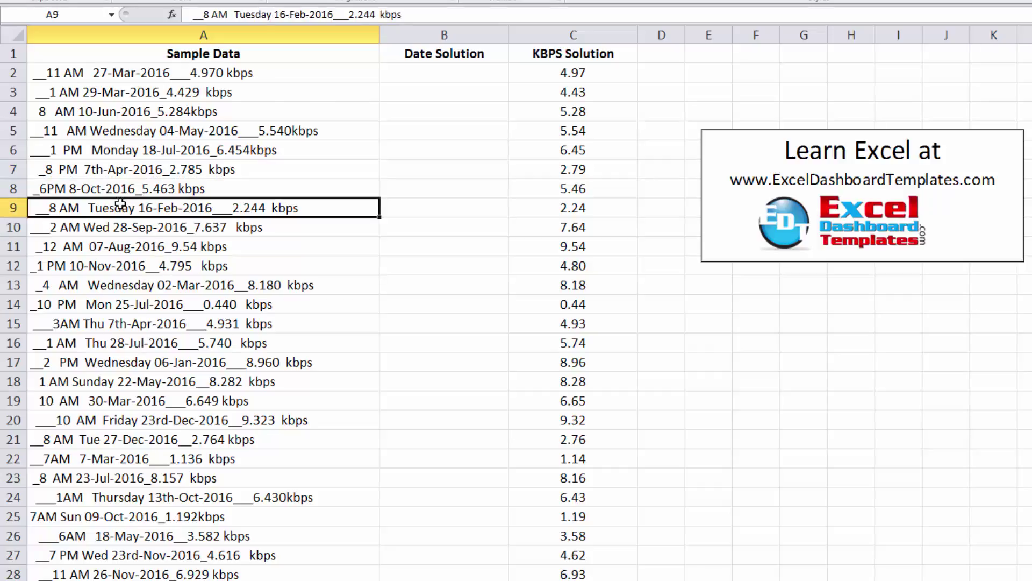
{"action": "left_click", "coordinate": [104, 171]}
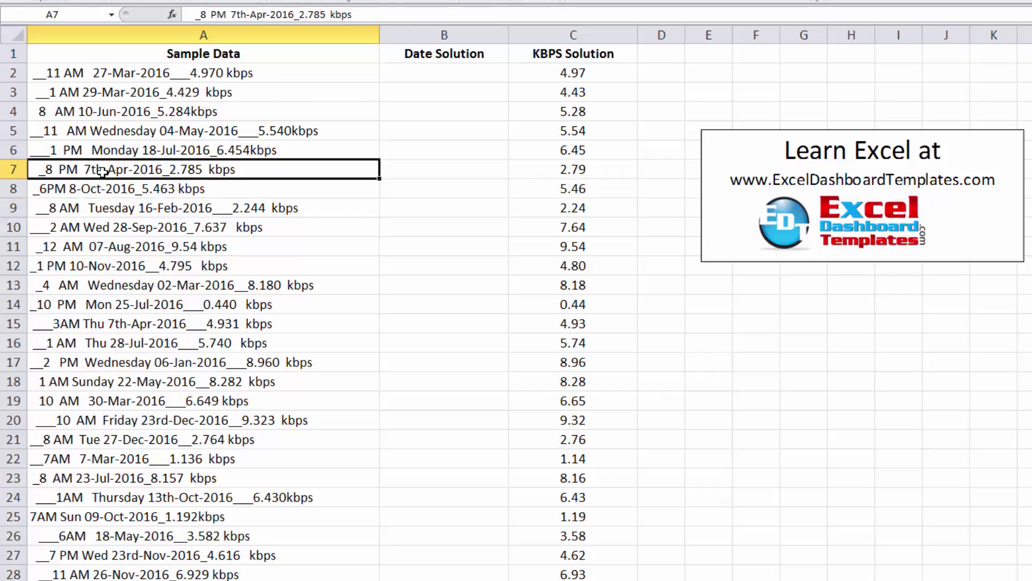
{"action": "left_click", "coordinate": [92, 112]}
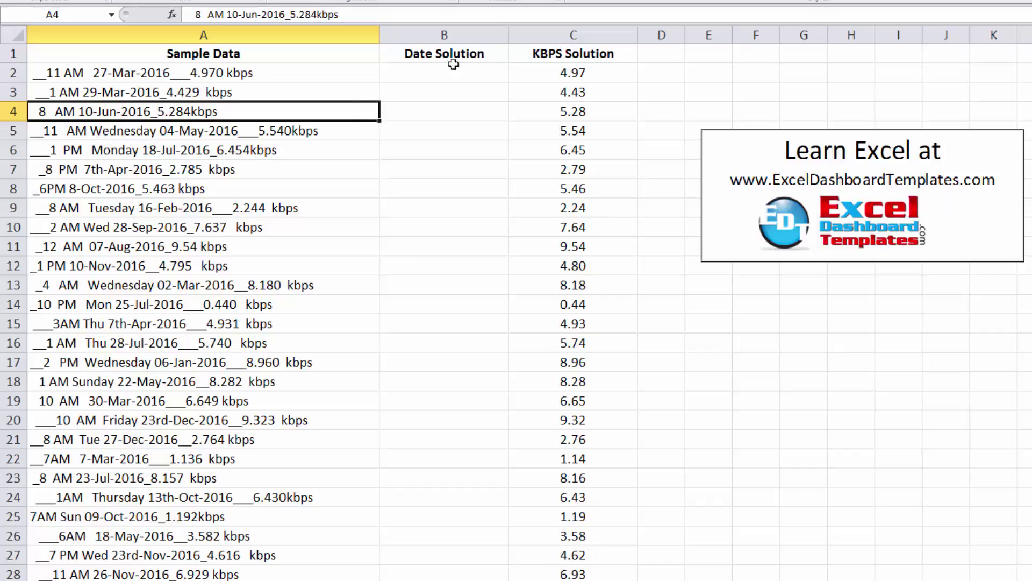
{"action": "left_click", "coordinate": [435, 78]}
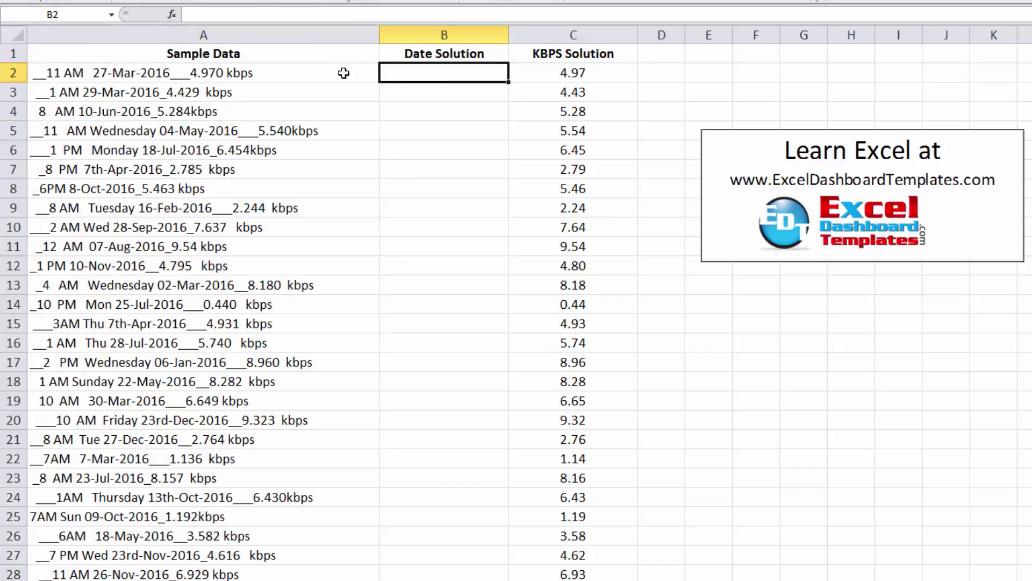
{"action": "left_click_drag", "start_coordinate": [208, 72], "coordinate": [171, 137]}
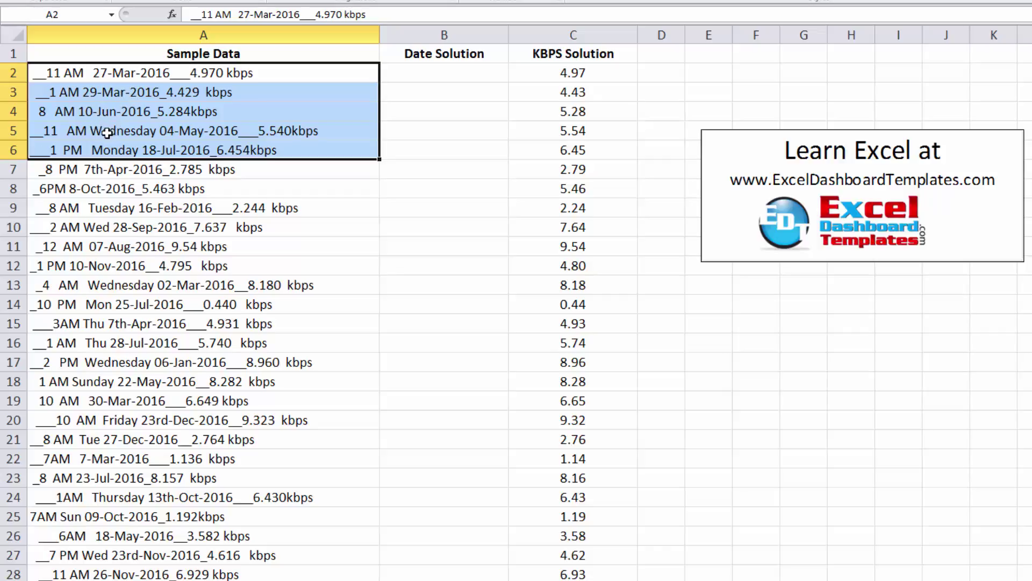
Step: Enter =FIND("-",A2) in B2 to locate the first hyphen
{"action": "left_click", "coordinate": [174, 80]}
{"action": "left_click", "coordinate": [423, 81]}
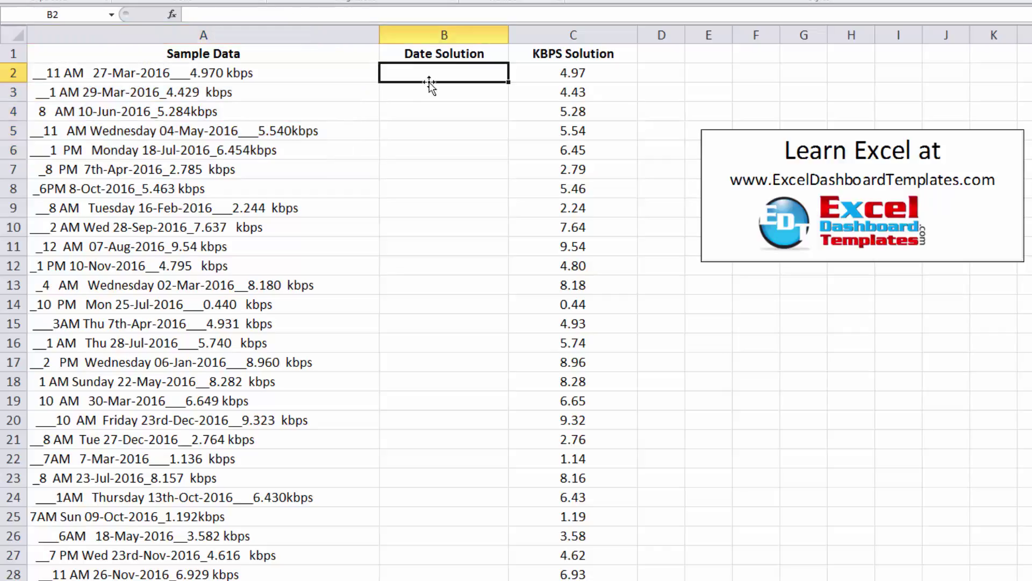
{"action": "type", "text": "="}
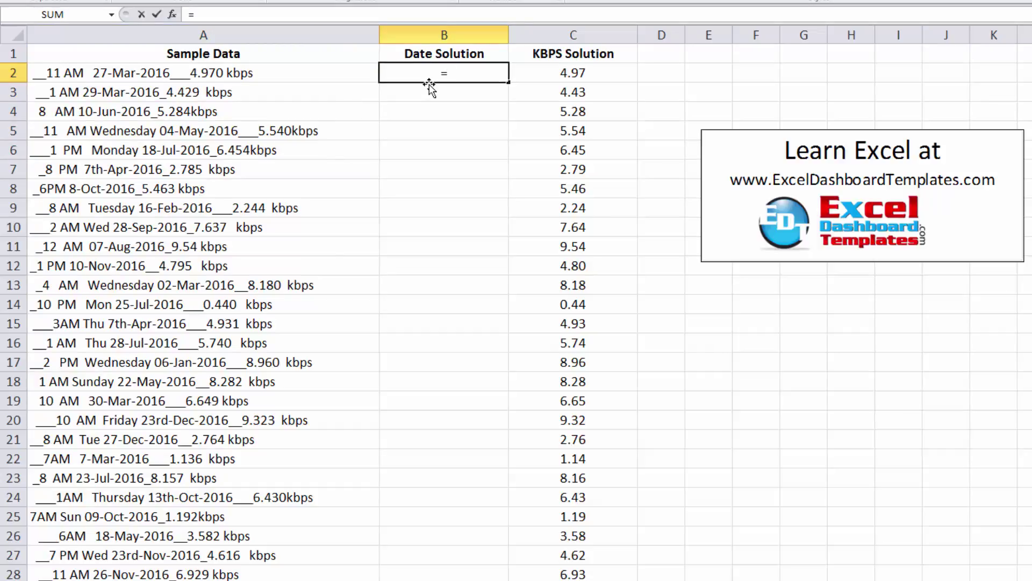
{"action": "type", "text": "find"}
{"action": "key", "text": "Tab"}
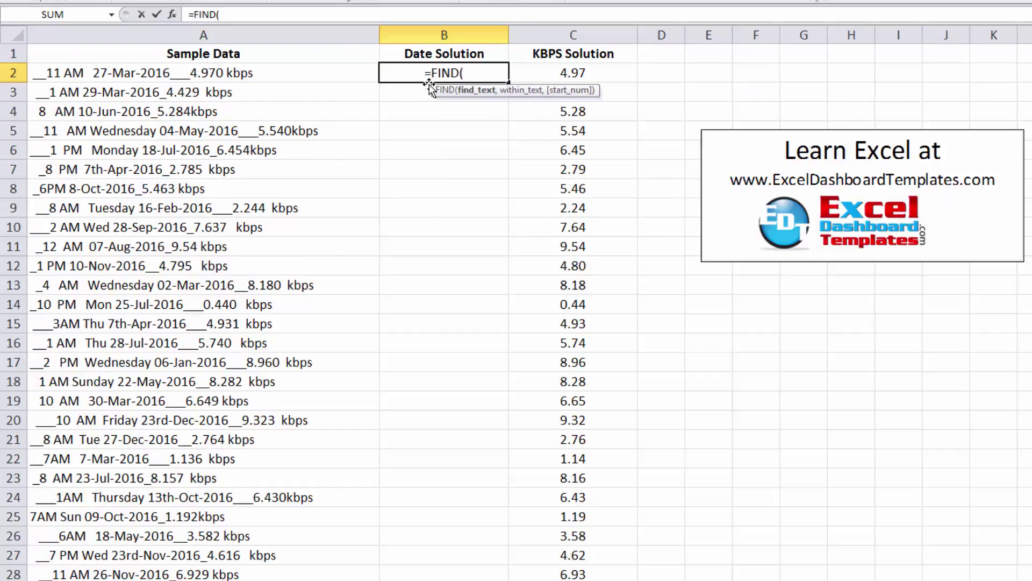
{"action": "type", "text": "\"-"}
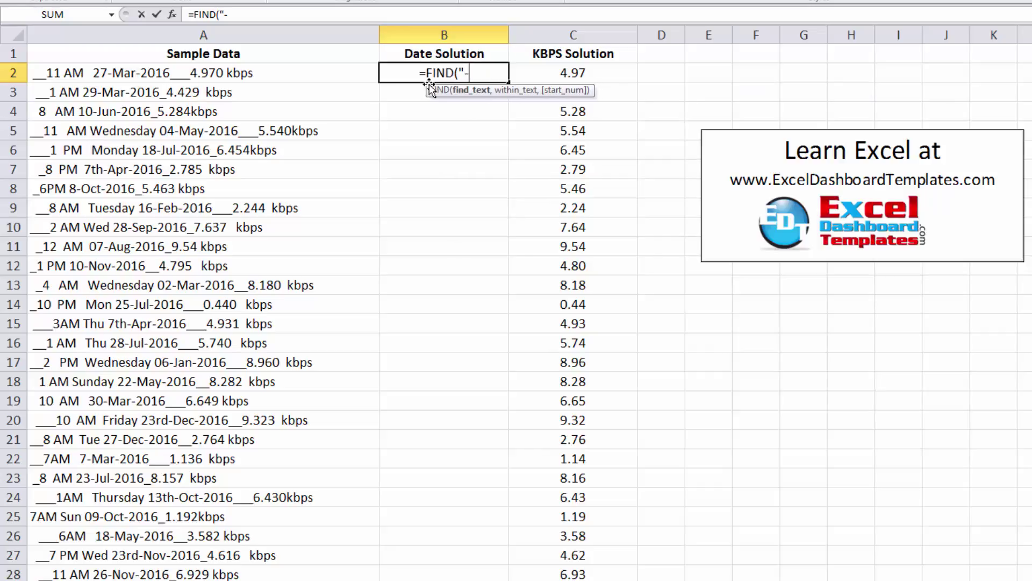
{"action": "type", "text": "\","}
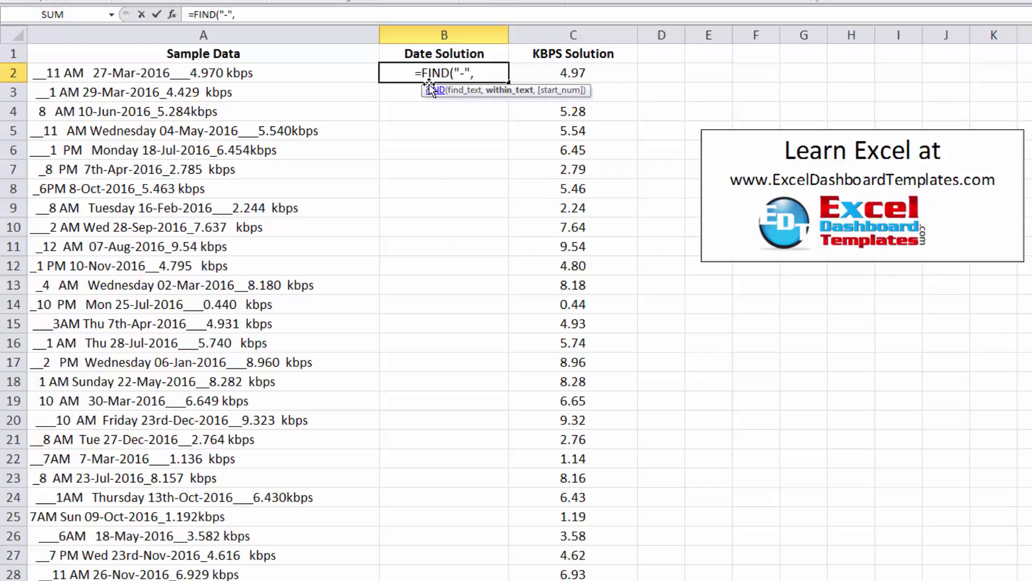
{"action": "type", "text": "a2"}
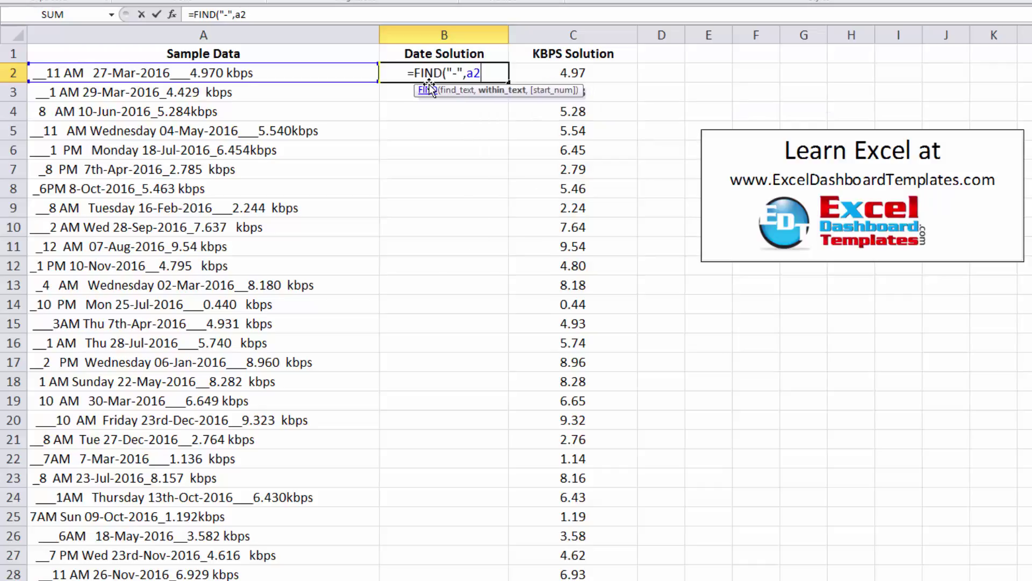
{"action": "type", "text": ")"}
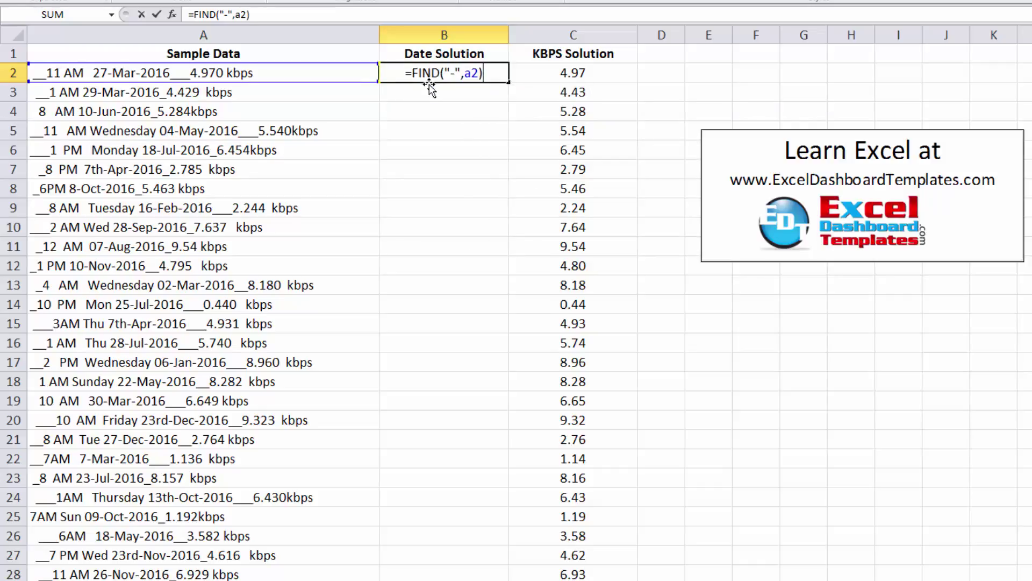
{"action": "key", "text": "ctrl+Return"}
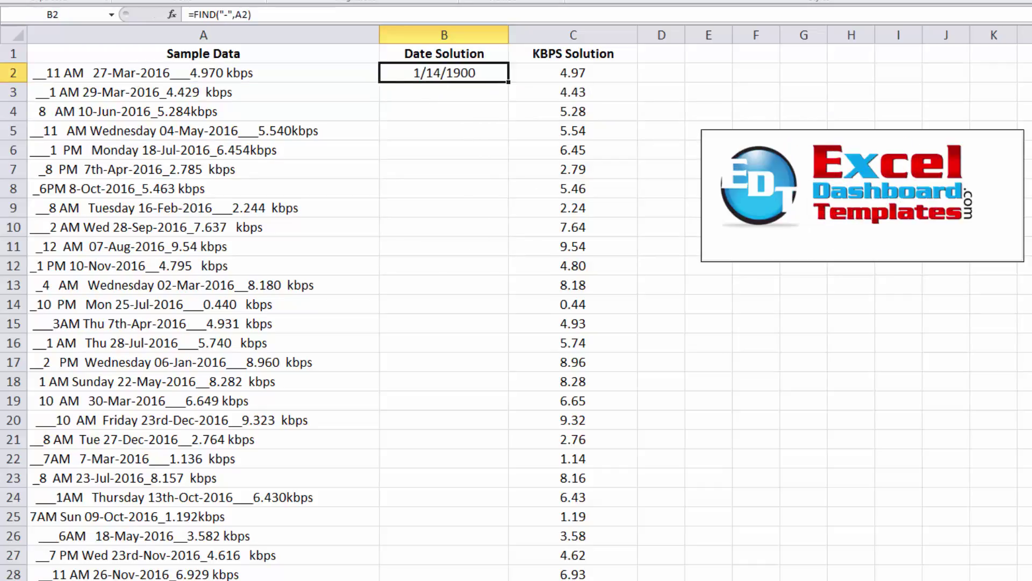
Step: Format B2 as Text, then as Number so it shows 14.00
{"action": "left_click", "coordinate": [560, 1]}
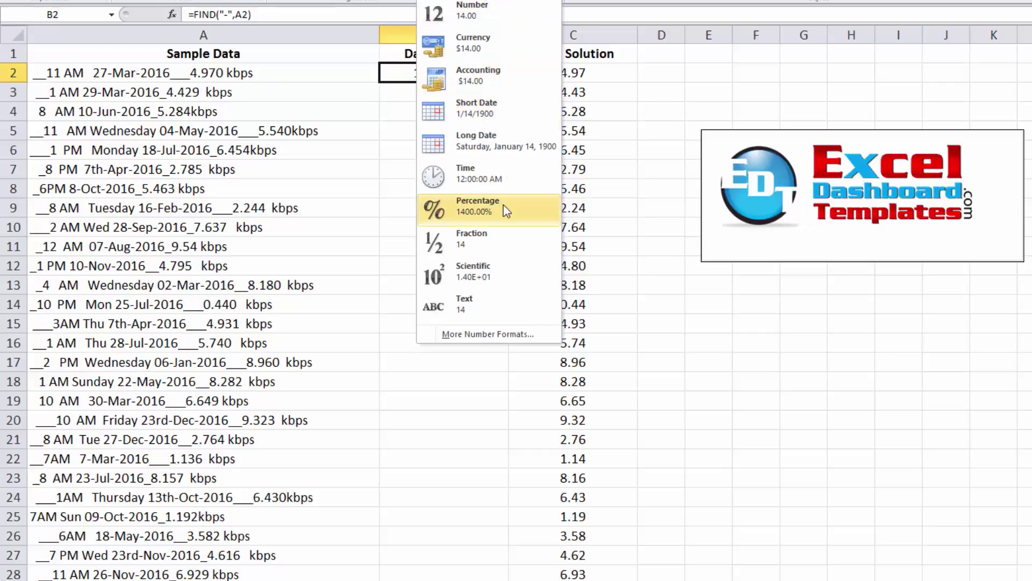
{"action": "left_click", "coordinate": [466, 304]}
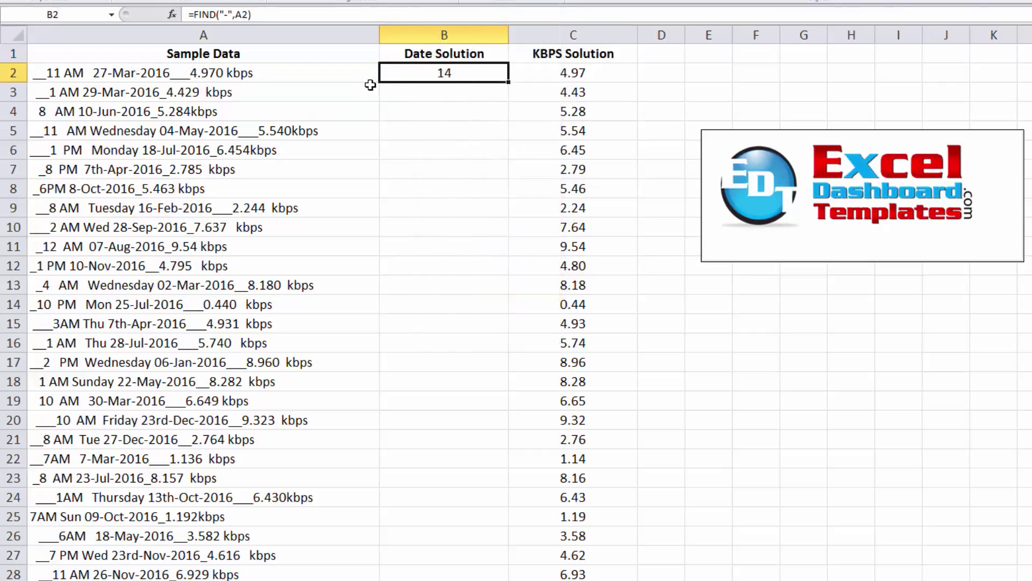
{"action": "key", "text": "ctrl+shift+1"}
{"action": "left_click", "coordinate": [126, 76]}
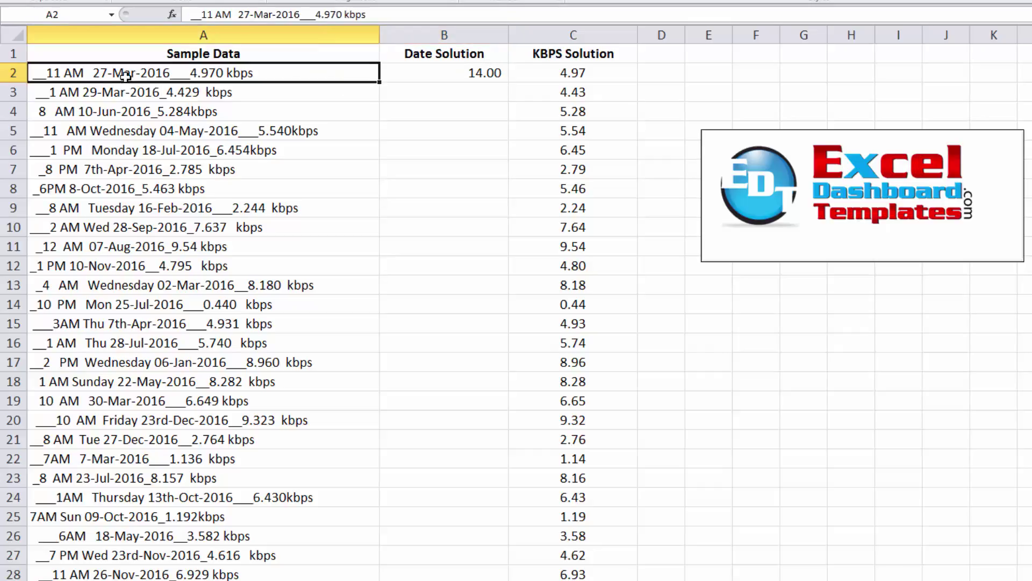
{"action": "double_click", "coordinate": [51, 73]}
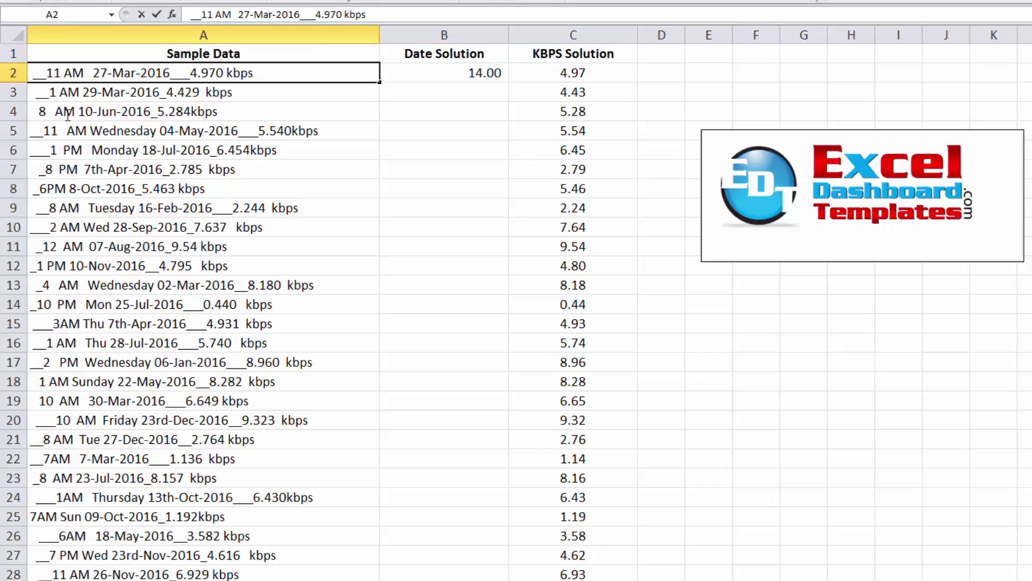
{"action": "key", "text": "Right"}
{"action": "key", "text": "Right"}
{"action": "key", "text": "Right"}
{"action": "key", "text": "Right"}
{"action": "key", "text": "Right"}
{"action": "key", "text": "Right"}
{"action": "key", "text": "shift+Right"}
{"action": "key", "text": "Left"}
{"action": "key", "text": "shift+Right"}
{"action": "key", "text": "shift+Right"}
{"action": "key", "text": "shift+Right"}
{"action": "key", "text": "shift+Right"}
{"action": "key", "text": "shift+Right"}
{"action": "key", "text": "shift+Right"}
{"action": "key", "text": "shift+Right"}
{"action": "key", "text": "shift+Right"}
{"action": "key", "text": "shift+Right"}
{"action": "key", "text": "shift+Right"}
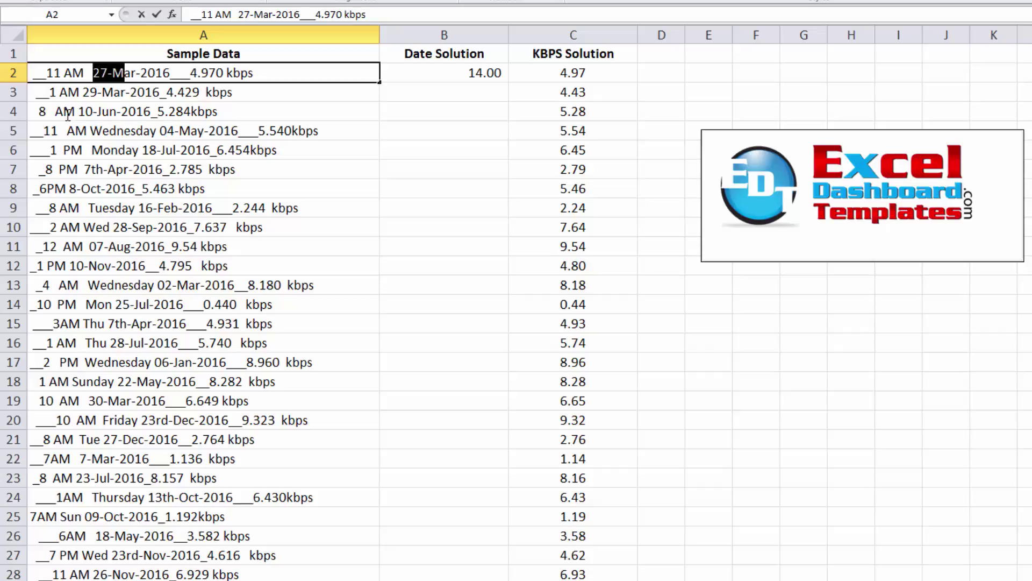
{"action": "key", "text": "shift+Right"}
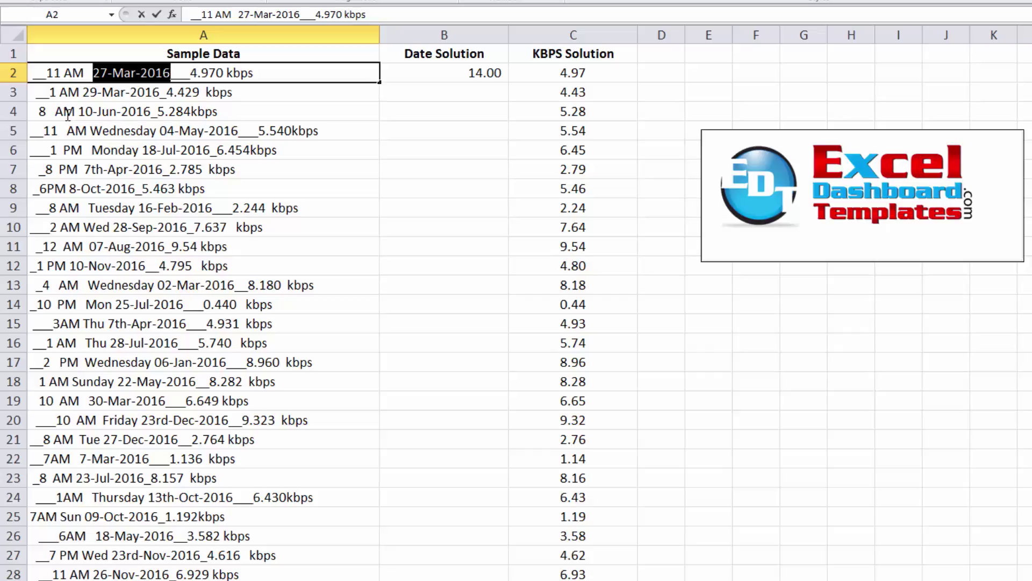
{"action": "key", "text": "Escape"}
{"action": "key", "text": "Down"}
{"action": "key", "text": "Down"}
{"action": "key", "text": "Down"}
{"action": "key", "text": "Down"}
{"action": "key", "text": "Down"}
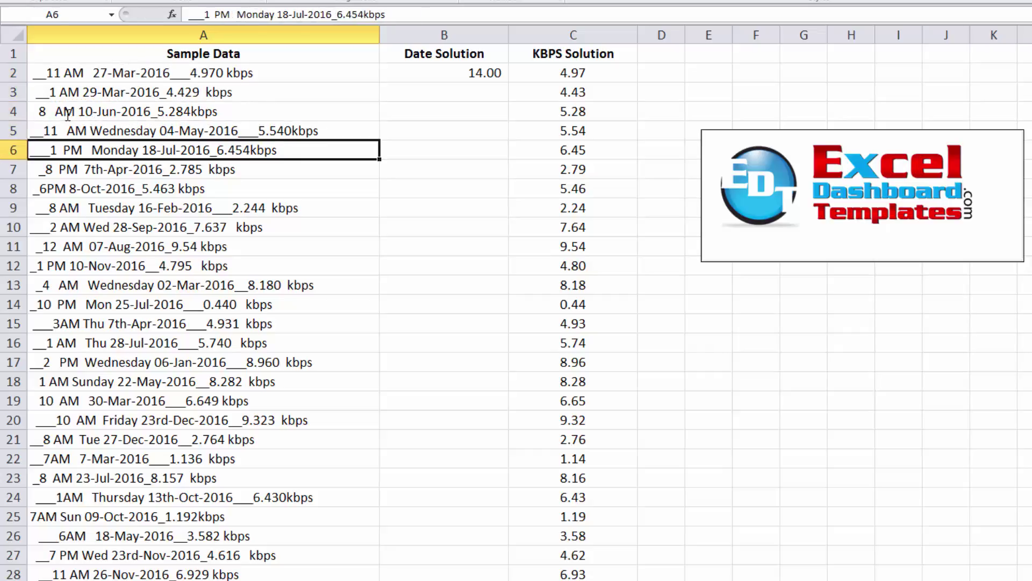
{"action": "key", "text": "F2"}
{"action": "key", "text": "Home"}
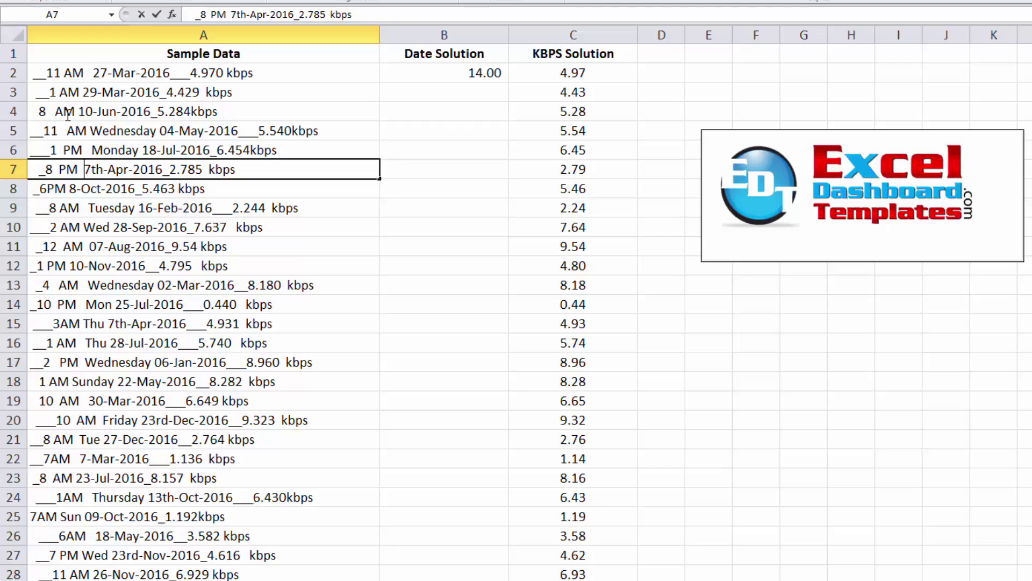
{"action": "key", "text": "shift+Right"}
{"action": "key", "text": "shift+Right"}
{"action": "key", "text": "shift+Right"}
{"action": "key", "text": "shift+Right"}
{"action": "key", "text": "shift+Right"}
{"action": "key", "text": "shift+Right"}
{"action": "key", "text": "shift+Right"}
{"action": "key", "text": "shift+Right"}
{"action": "key", "text": "shift+Right"}
{"action": "key", "text": "Left"}
{"action": "key", "text": "Left"}
{"action": "key", "text": "Left"}
{"action": "key", "text": "shift+Left"}
{"action": "key", "text": "shift+Left"}
{"action": "key", "text": "shift+Left"}
{"action": "key", "text": "Escape"}
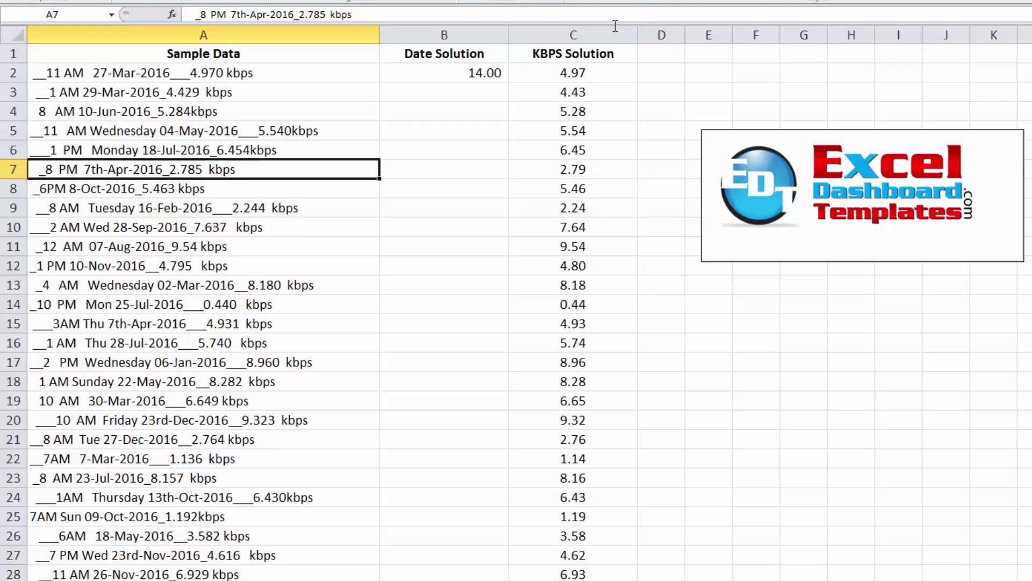
{"action": "left_click", "coordinate": [444, 67]}
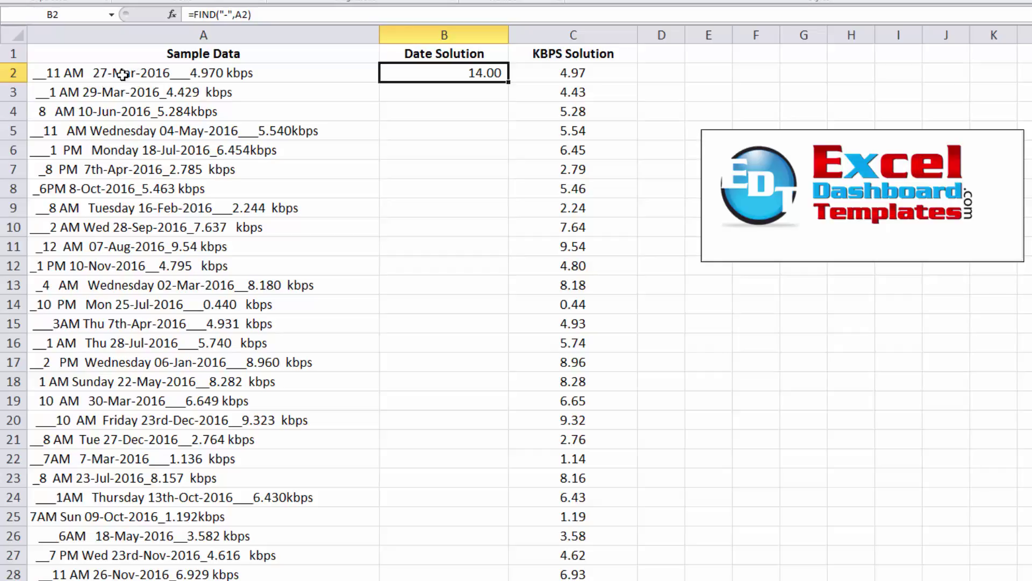
Step: Rewrite B2 as =MID(A2,FIND("-",A2)-2,11) so it extracts 27-Mar-2016
{"action": "left_click", "coordinate": [195, 14]}
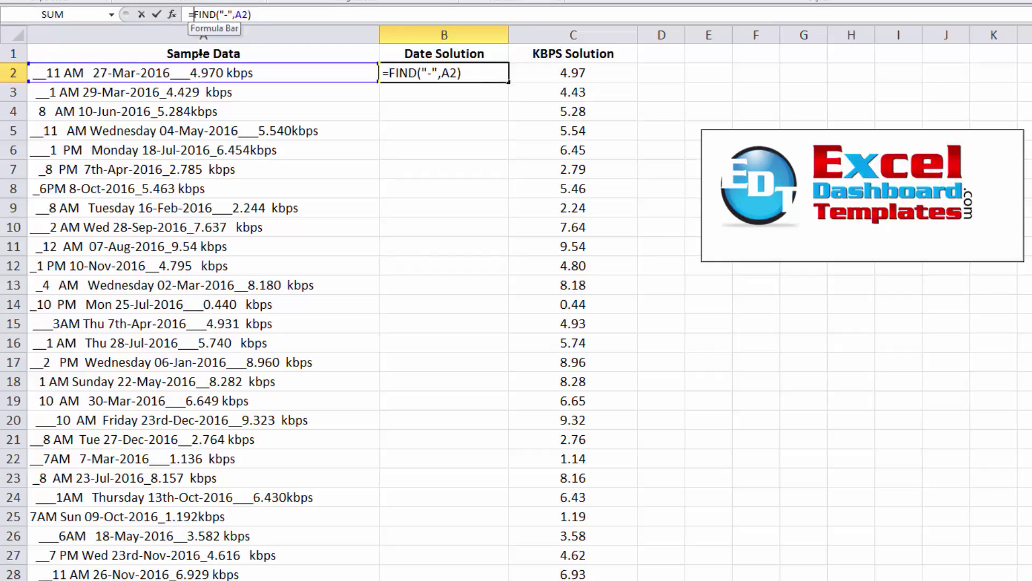
{"action": "type", "text": "mi"}
{"action": "key", "text": "Tab"}
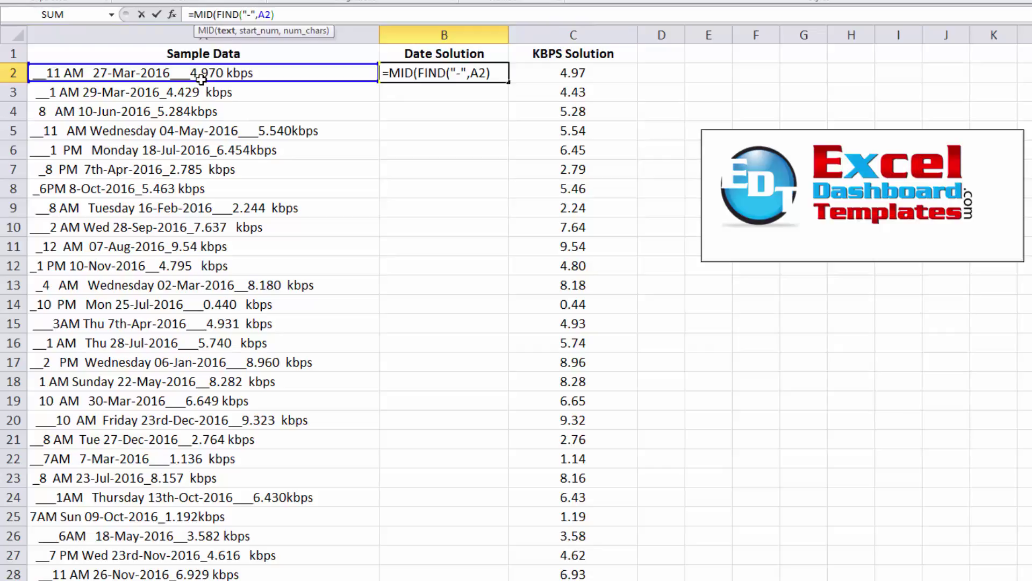
{"action": "type", "text": "a2,"}
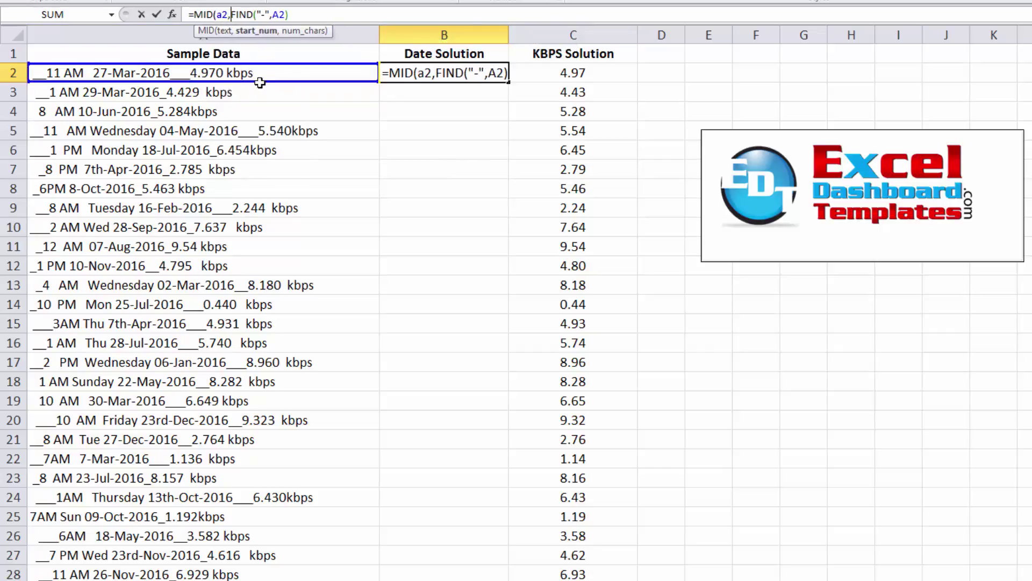
{"action": "left_click_drag", "start_coordinate": [231, 15], "coordinate": [296, 11]}
{"action": "left_click", "coordinate": [295, 15]}
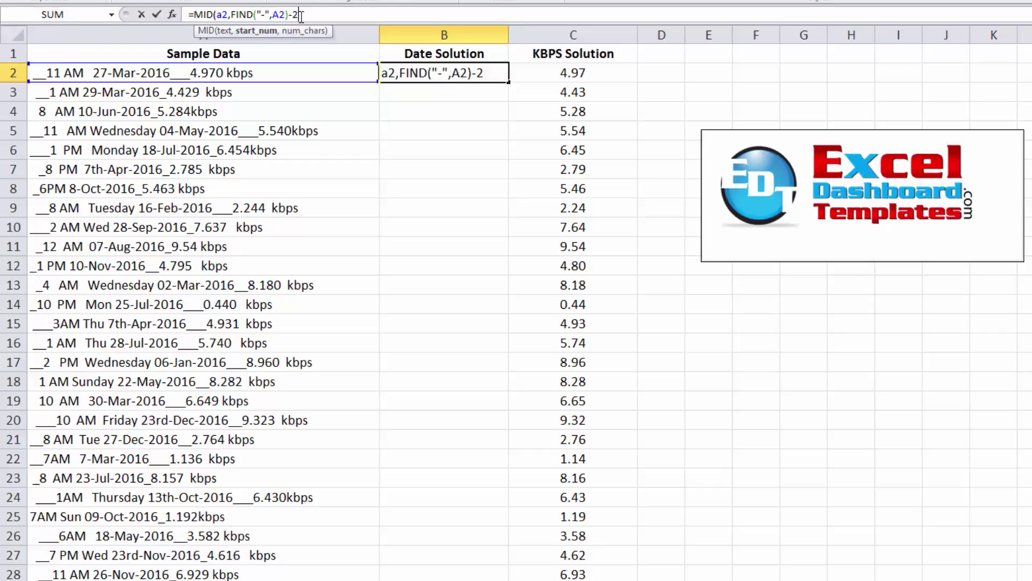
{"action": "type", "text": ",11"}
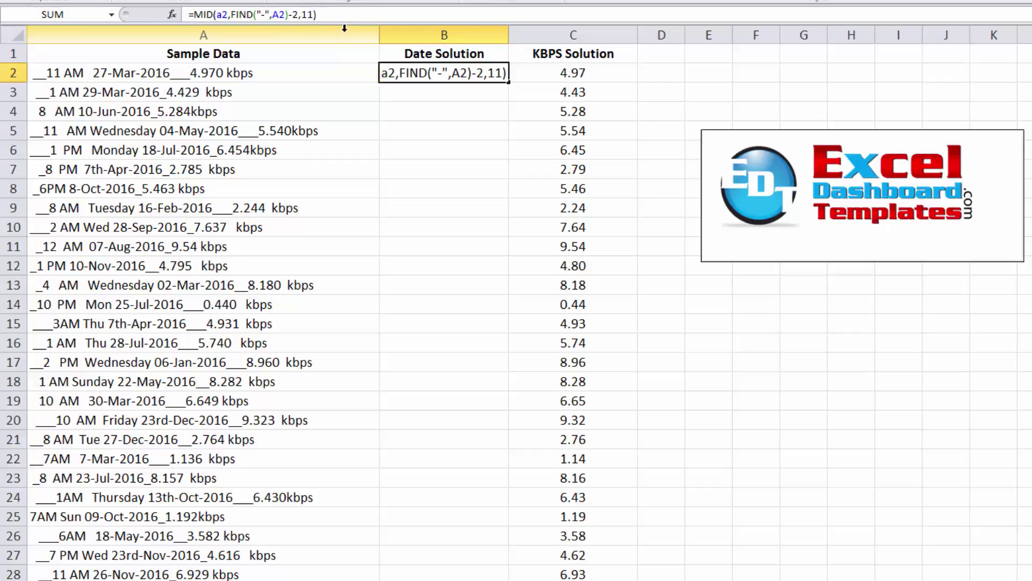
{"action": "key", "text": "Return"}
{"action": "key", "text": "Up"}
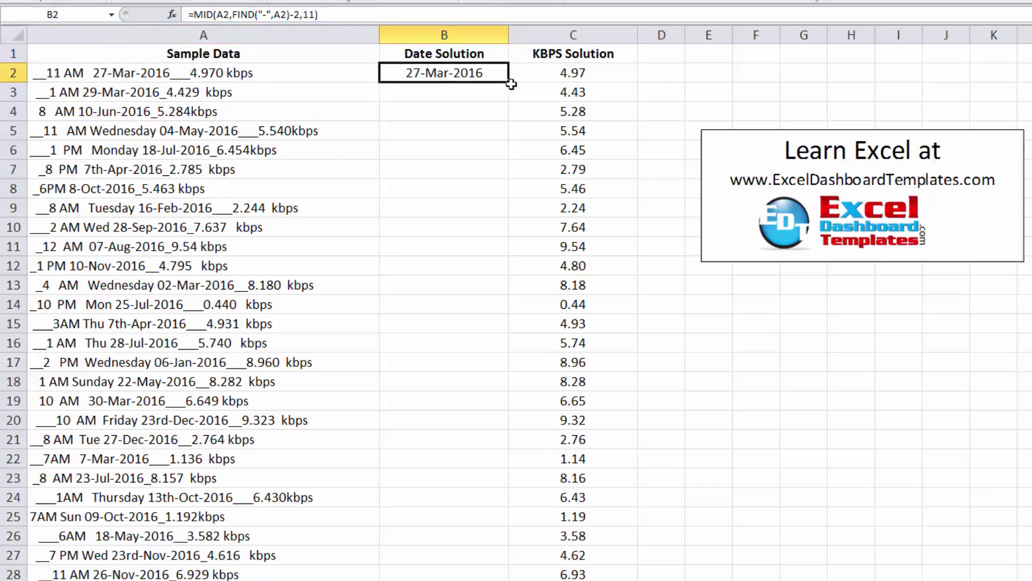
Step: Fill B2's date formula down column B and inspect B7's wrong result against row 7's text
{"action": "left_click_drag", "start_coordinate": [509, 84], "coordinate": [491, 194]}
{"action": "left_click", "coordinate": [427, 168]}
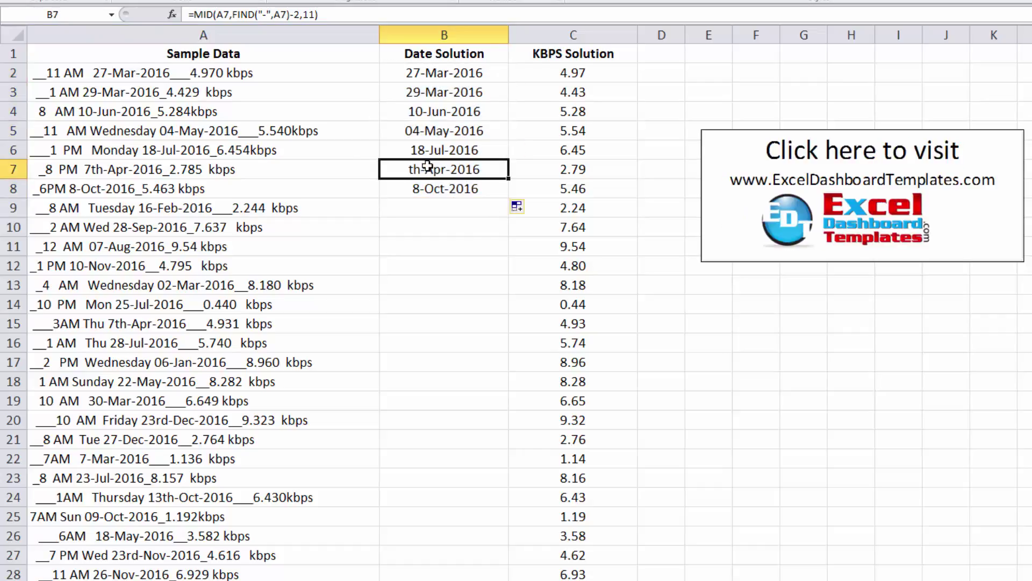
{"action": "left_click", "coordinate": [8, 171]}
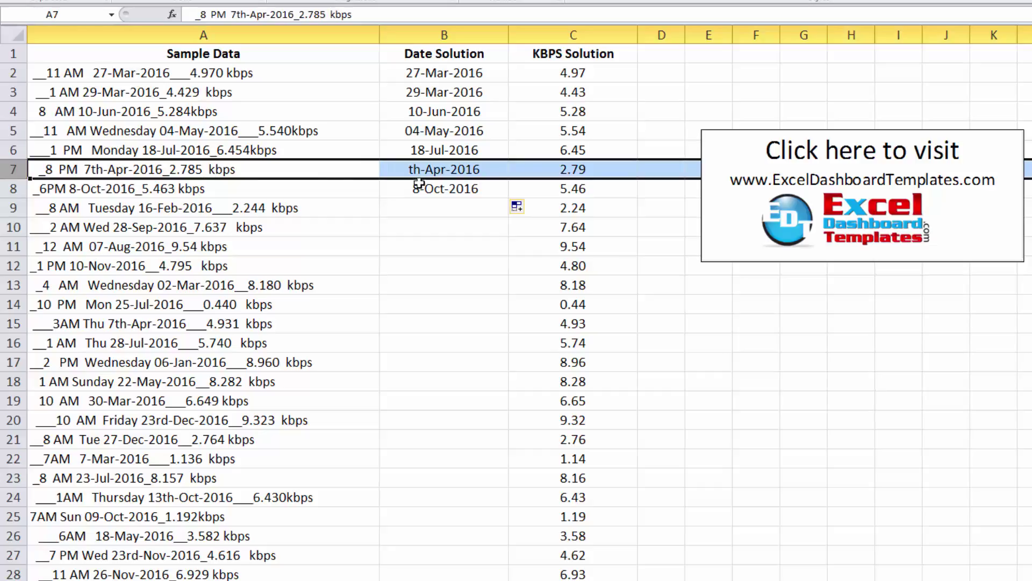
{"action": "left_click", "coordinate": [462, 170]}
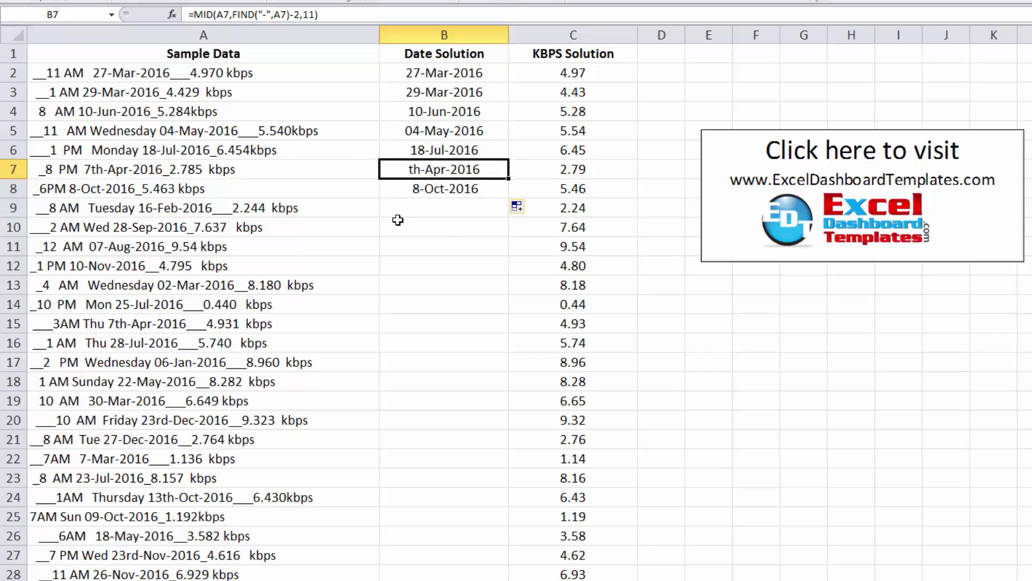
Step: Clear the filled dates from B8 and B3:B6, keeping only B2 and B7
{"action": "key", "text": "Down"}
{"action": "key", "text": "Delete"}
{"action": "key", "text": "Up"}
{"action": "key", "text": "Up"}
{"action": "key", "text": "shift+Up"}
{"action": "key", "text": "shift+Up"}
{"action": "key", "text": "shift+Up"}
{"action": "key", "text": "Delete"}
{"action": "key", "text": "Down"}
{"action": "key", "text": "Down"}
{"action": "key", "text": "Up"}
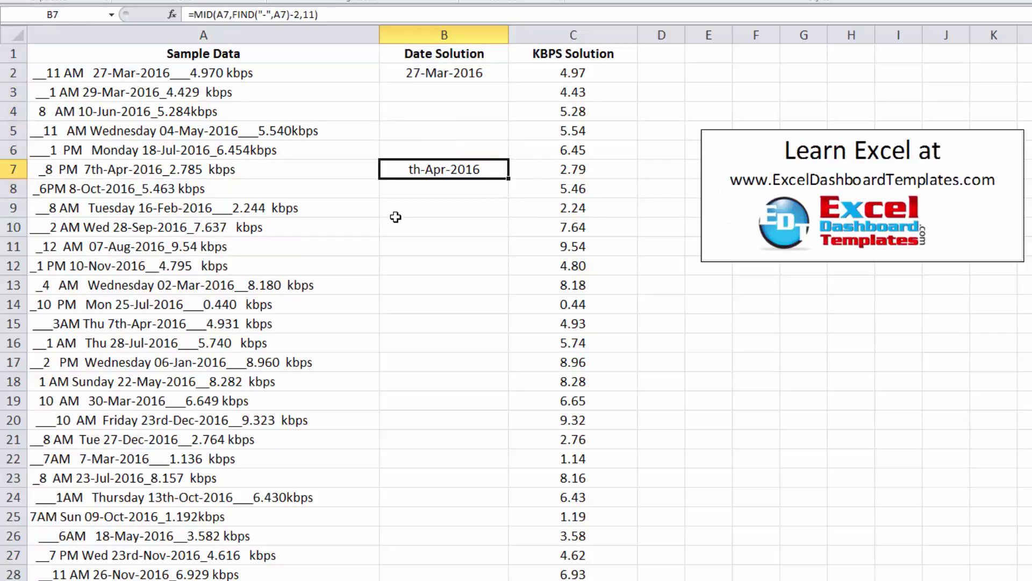
Step: Change B7's formula to =MID(A7,FIND("-",A7),9) so it returns -Apr-2016
{"action": "left_click", "coordinate": [222, 12]}
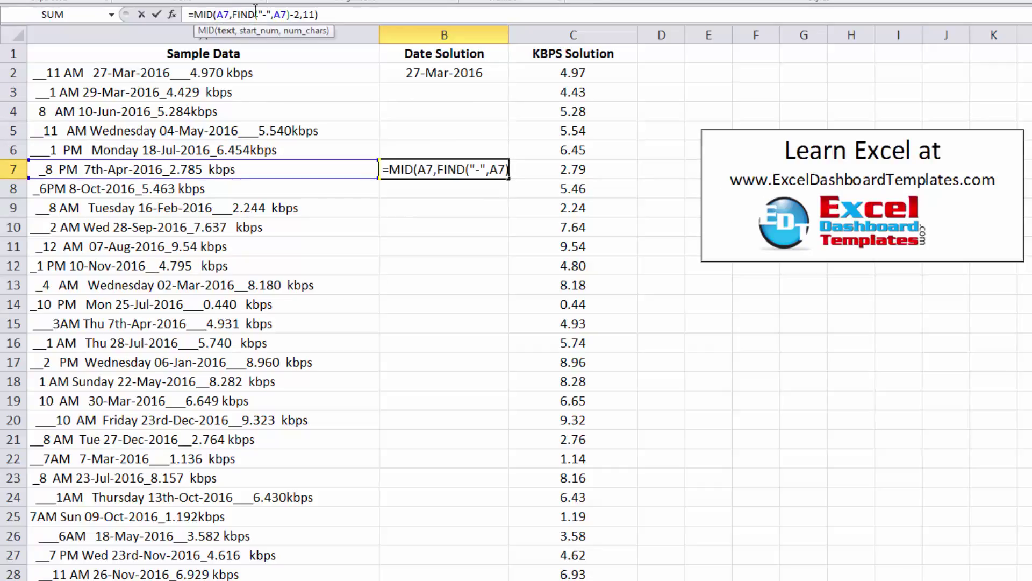
{"action": "left_click", "coordinate": [264, 14]}
{"action": "type", "text": "-"}
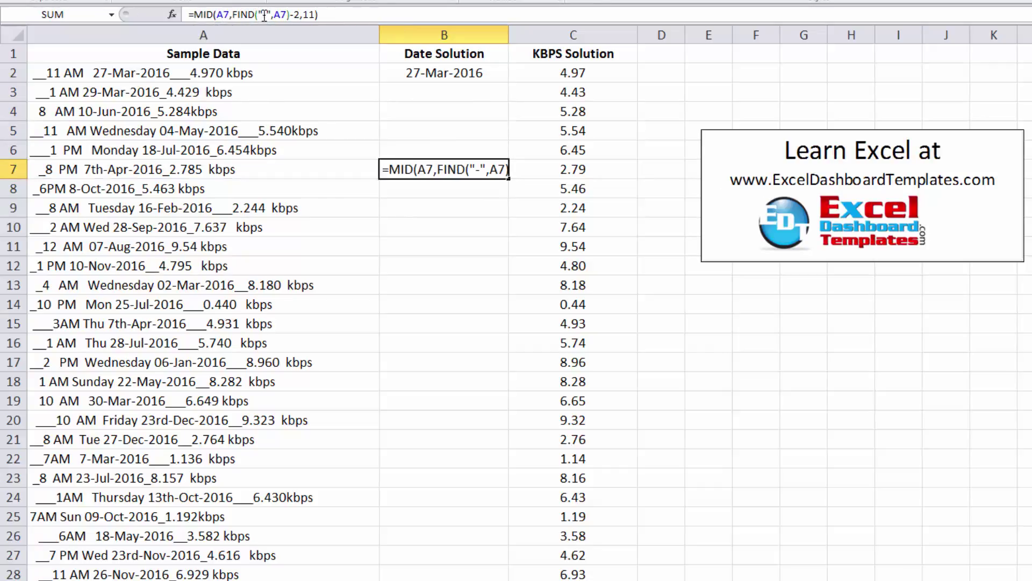
{"action": "key", "text": "ctrl+Return"}
{"action": "left_click", "coordinate": [290, 13]}
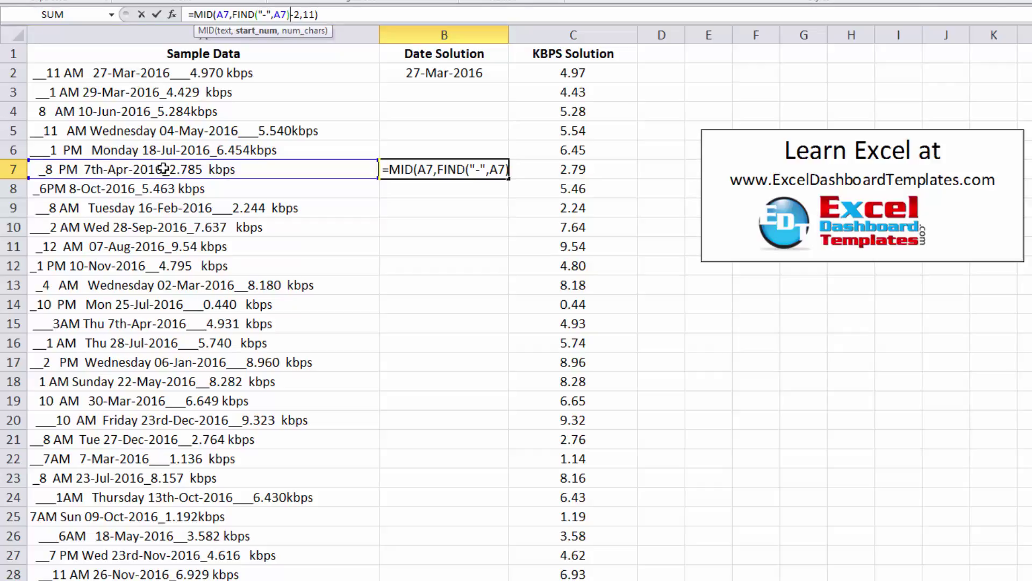
{"action": "key", "text": "Delete"}
{"action": "key", "text": "Delete"}
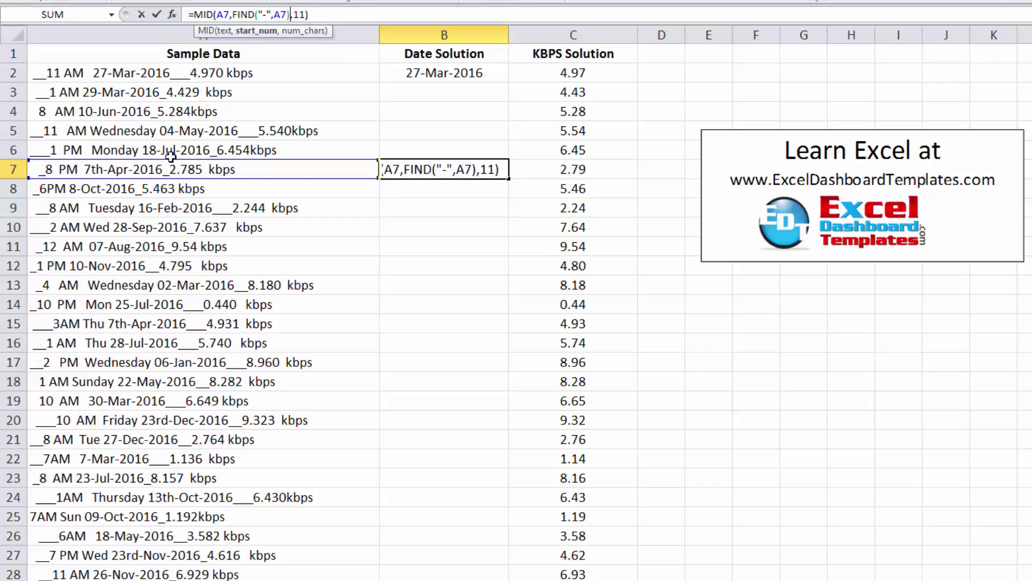
{"action": "key", "text": "Right"}
{"action": "key", "text": "Delete"}
{"action": "key", "text": "Delete"}
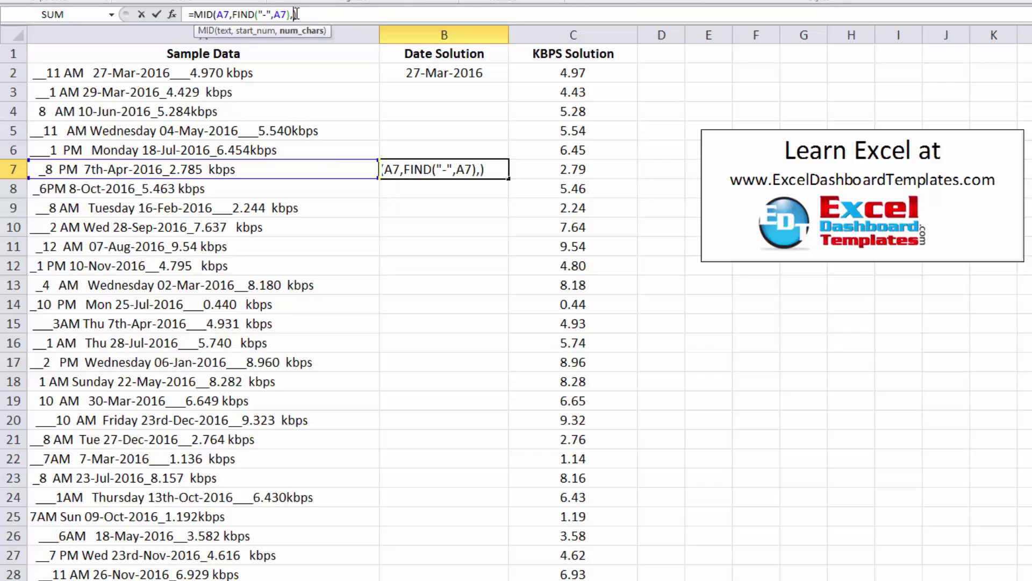
{"action": "type", "text": "9"}
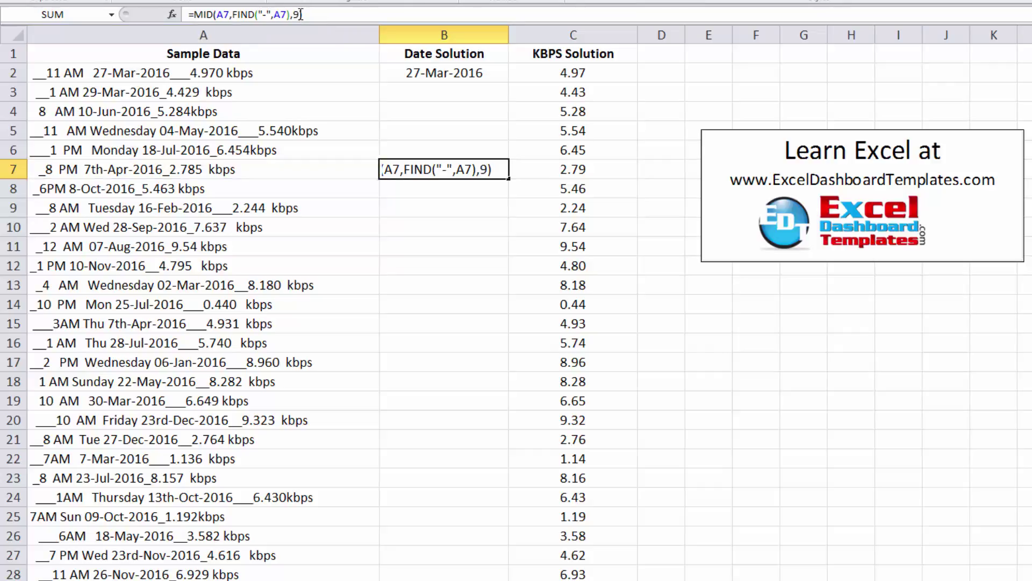
{"action": "key", "text": "Return"}
Step: Copy B7's MID formula text from the formula bar
{"action": "key", "text": "Up"}
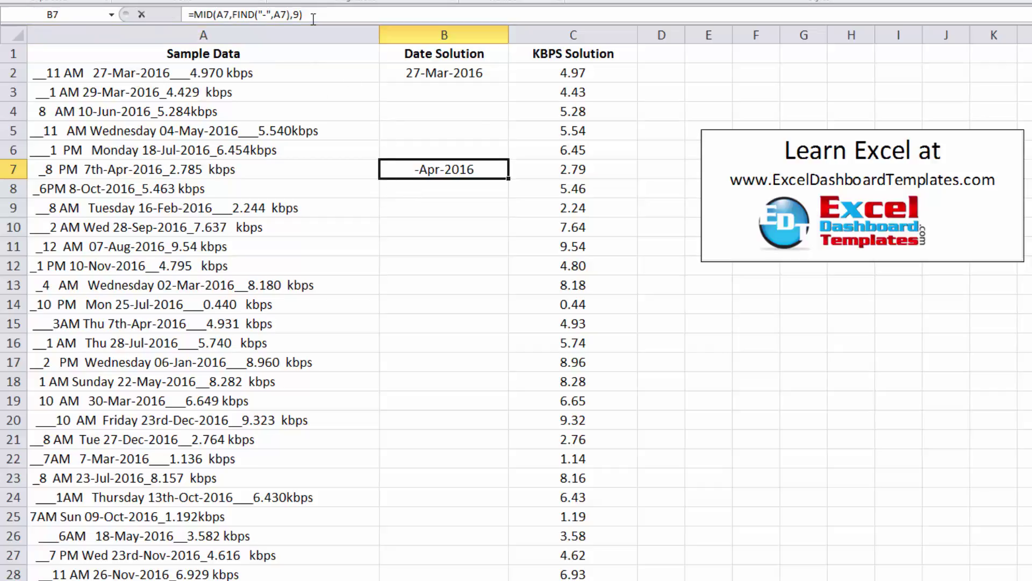
{"action": "left_click_drag", "start_coordinate": [303, 14], "coordinate": [192, 14]}
{"action": "key", "text": "ctrl+c"}
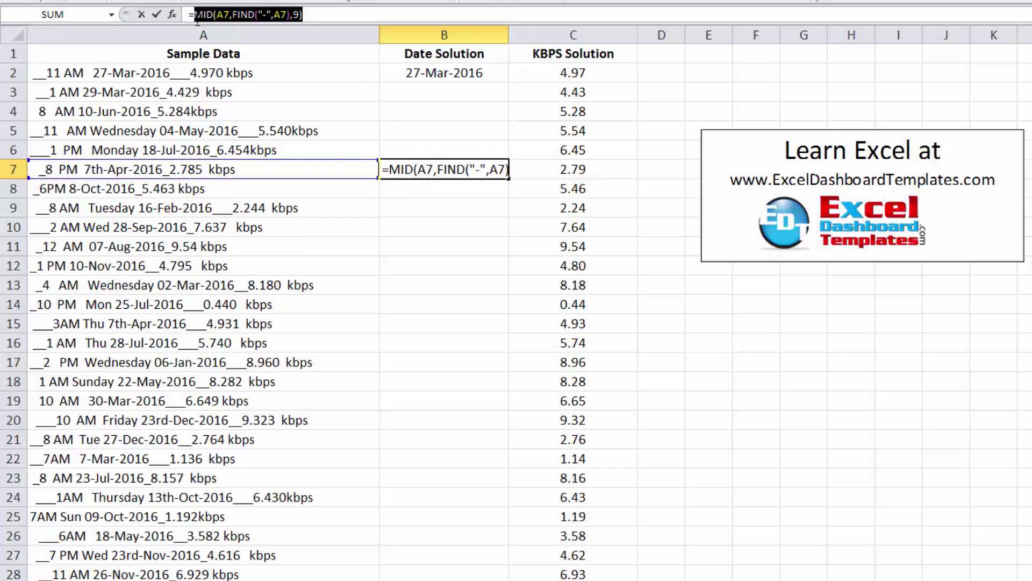
{"action": "key", "text": "Escape"}
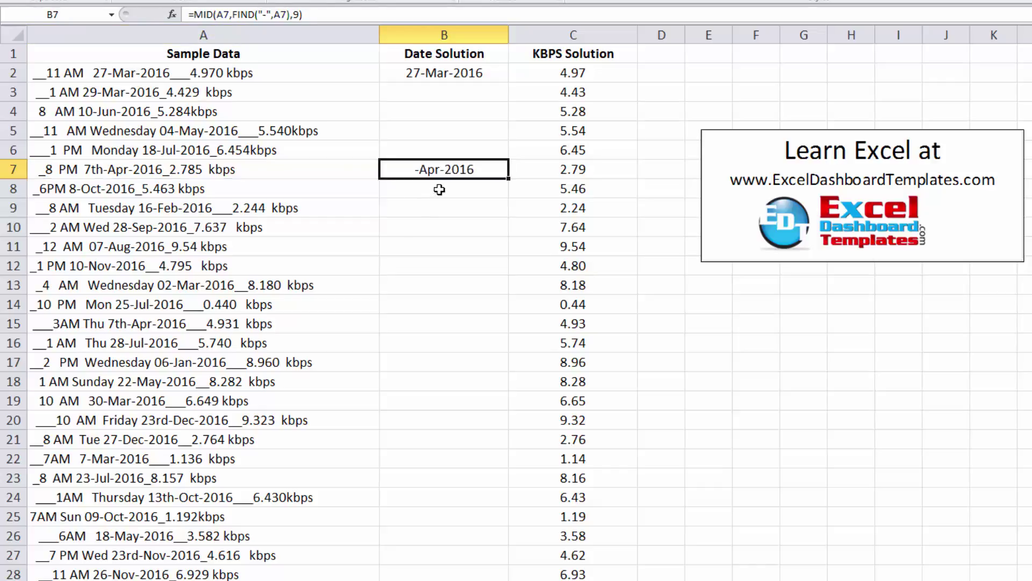
Step: Paste the MID formula into B8 and add a -4 offset after FIND("-",A7)
{"action": "left_click", "coordinate": [439, 190]}
{"action": "type", "text": "="}
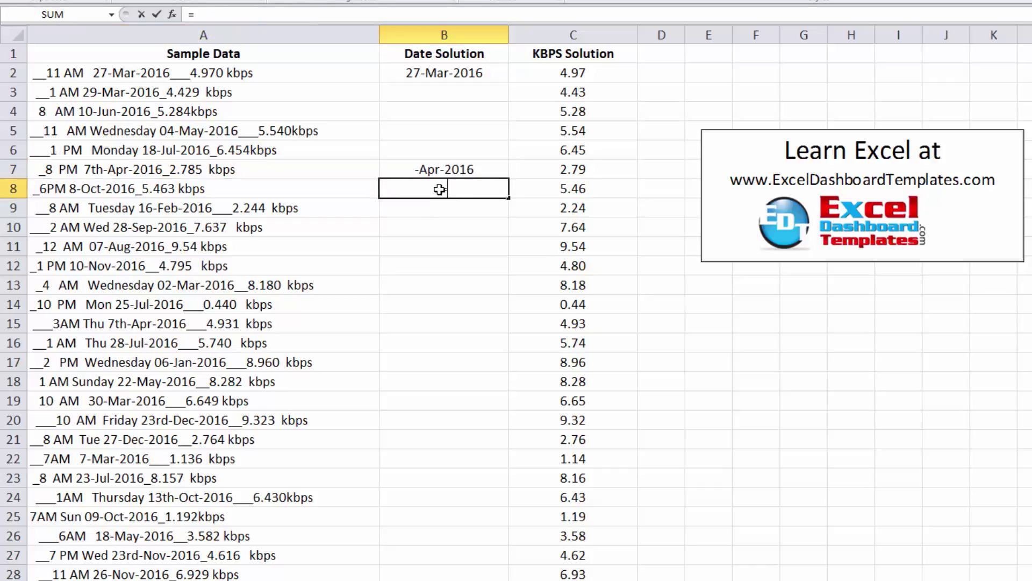
{"action": "key", "text": "ctrl+v"}
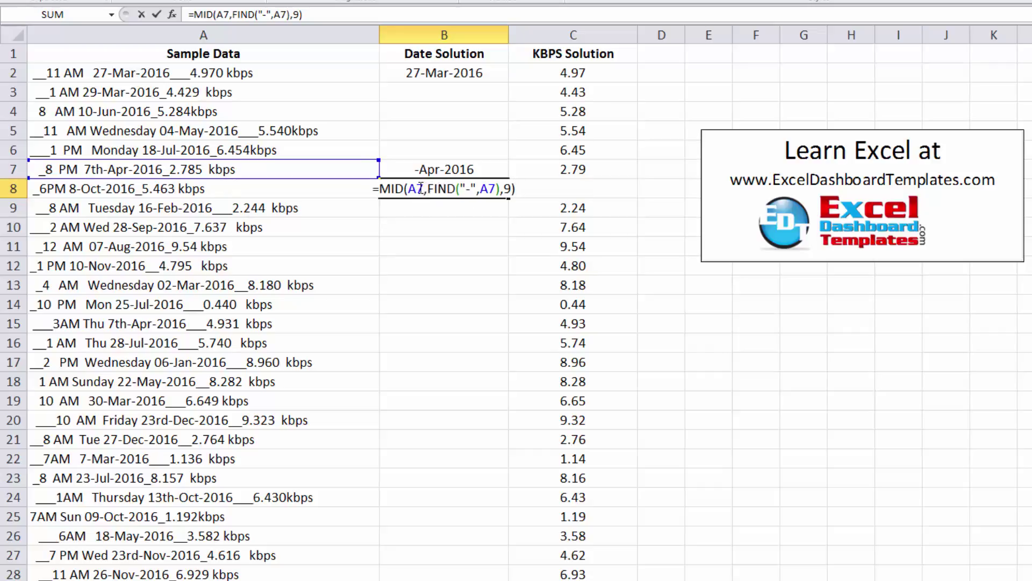
{"action": "left_click_drag", "start_coordinate": [412, 189], "coordinate": [491, 185]}
{"action": "left_click", "coordinate": [497, 189]}
{"action": "left_click", "coordinate": [501, 189]}
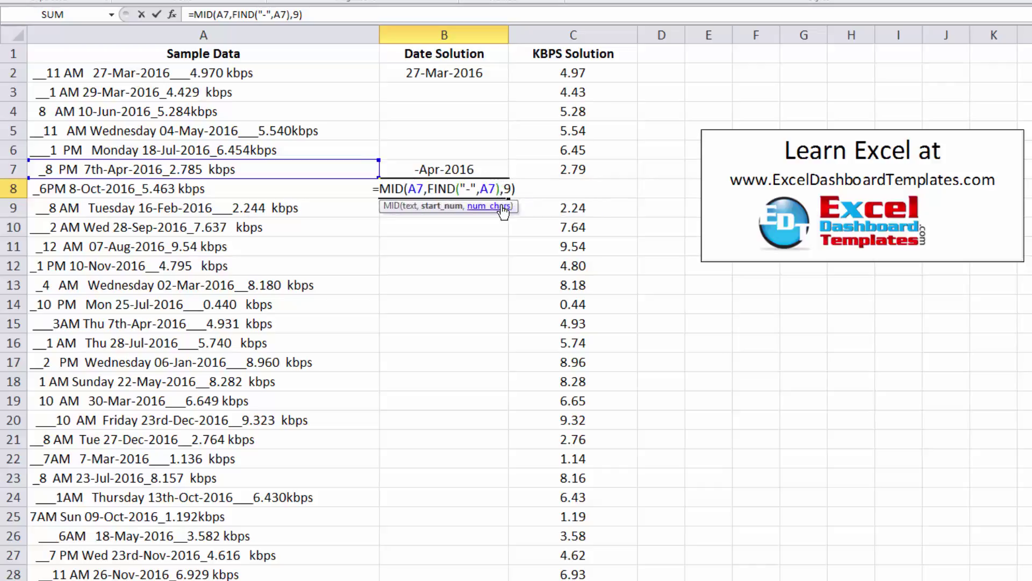
{"action": "type", "text": "-4"}
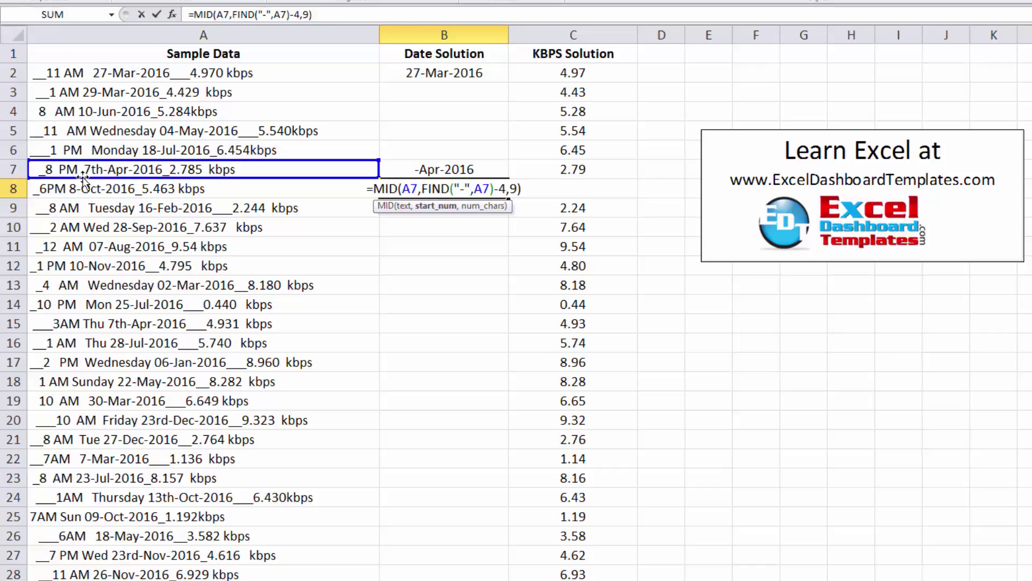
Step: Change B8's character count from 9 to 2 so it returns the day 7
{"action": "left_click_drag", "start_coordinate": [84, 177], "coordinate": [85, 171]}
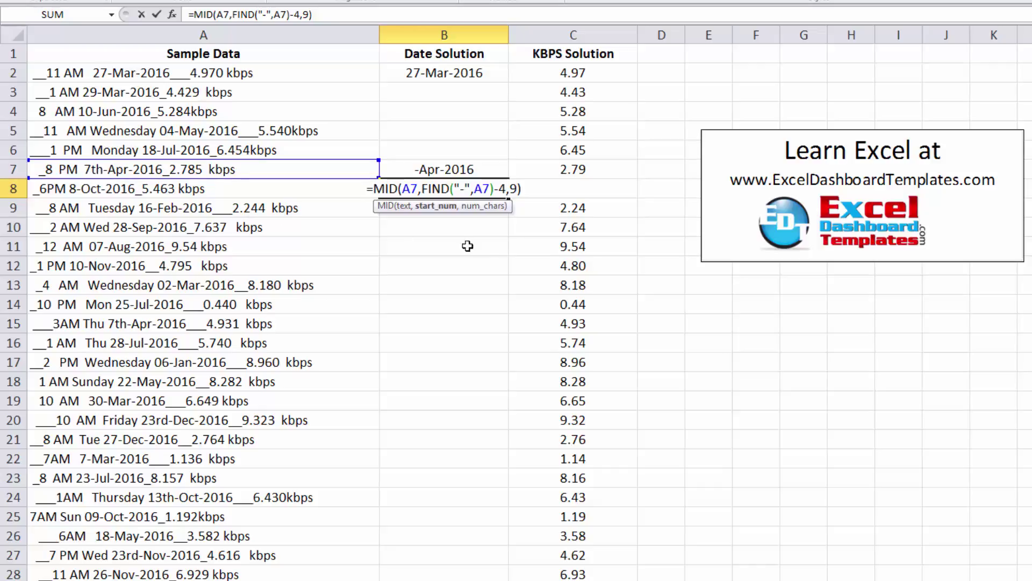
{"action": "left_click", "coordinate": [512, 192]}
{"action": "key", "text": "BackSpace"}
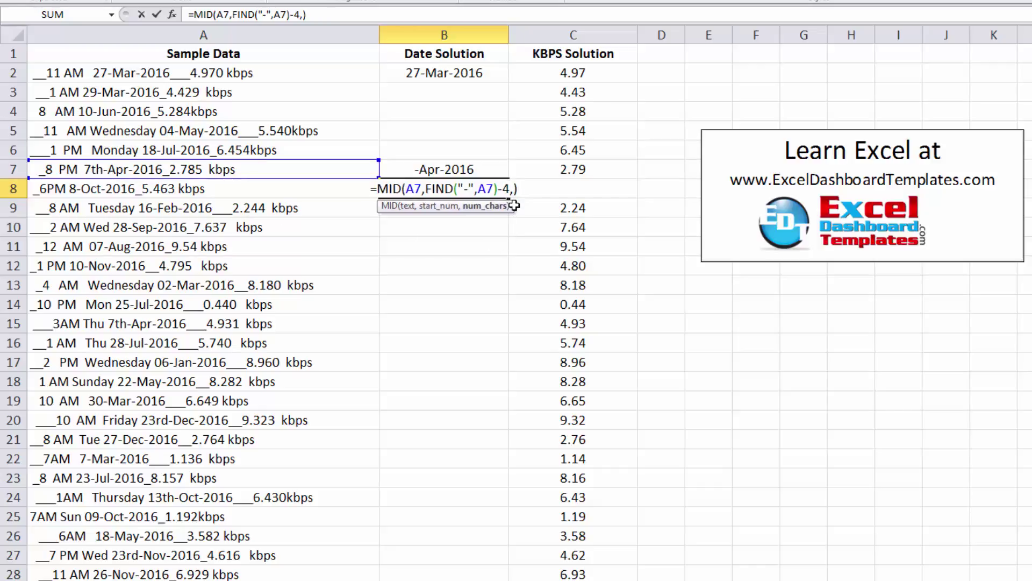
{"action": "type", "text": "2"}
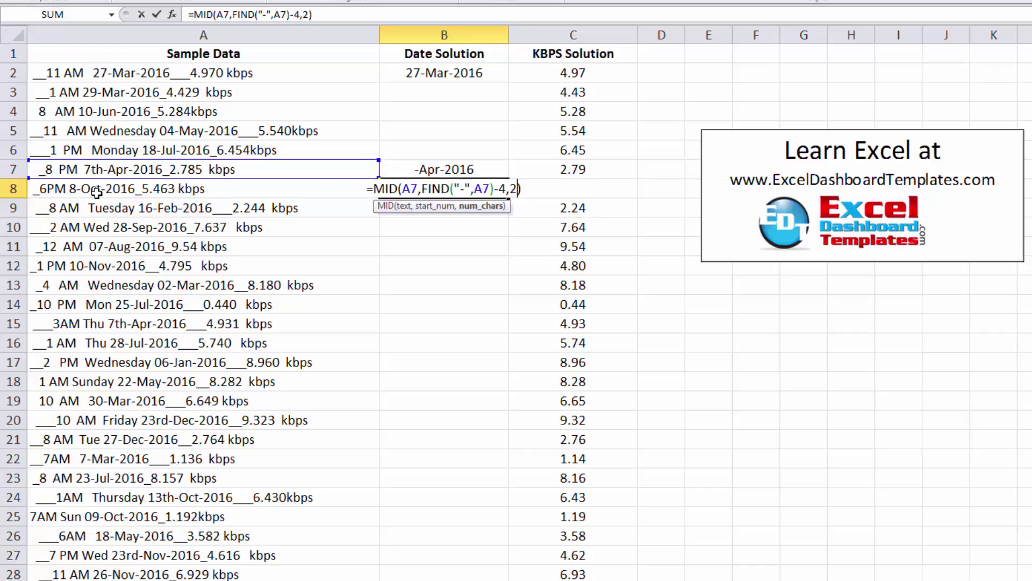
{"action": "key", "text": "Return"}
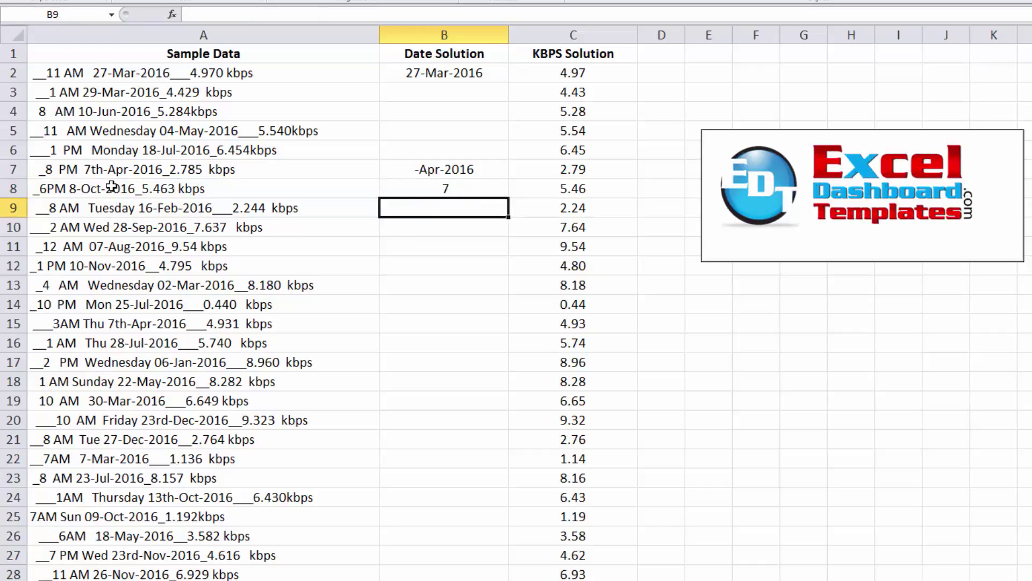
{"action": "left_click", "coordinate": [428, 184]}
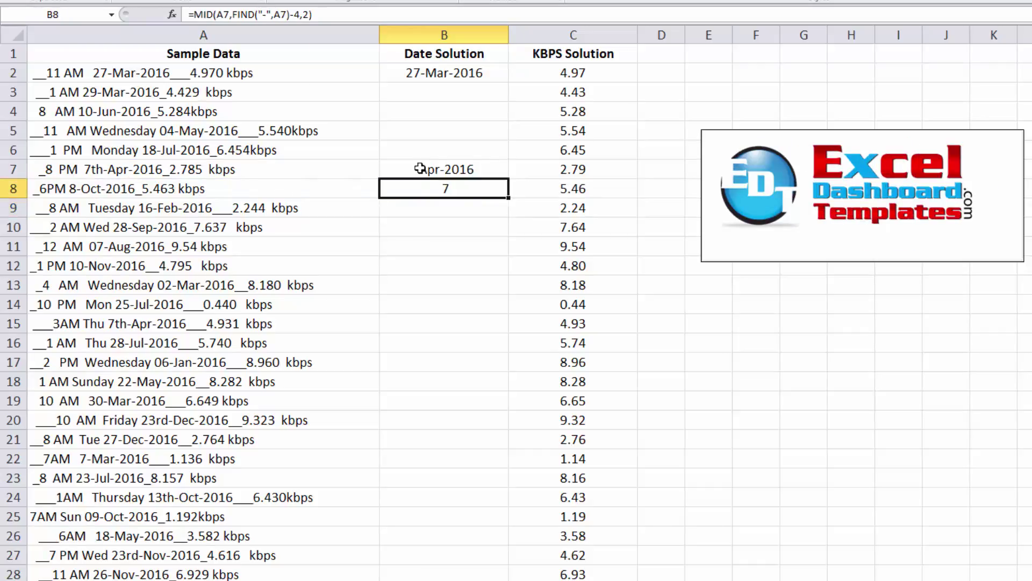
Step: Join B8's day formula to the front of B7's formula with &, giving 7-Apr-2016
{"action": "left_click_drag", "start_coordinate": [335, 12], "coordinate": [198, 19]}
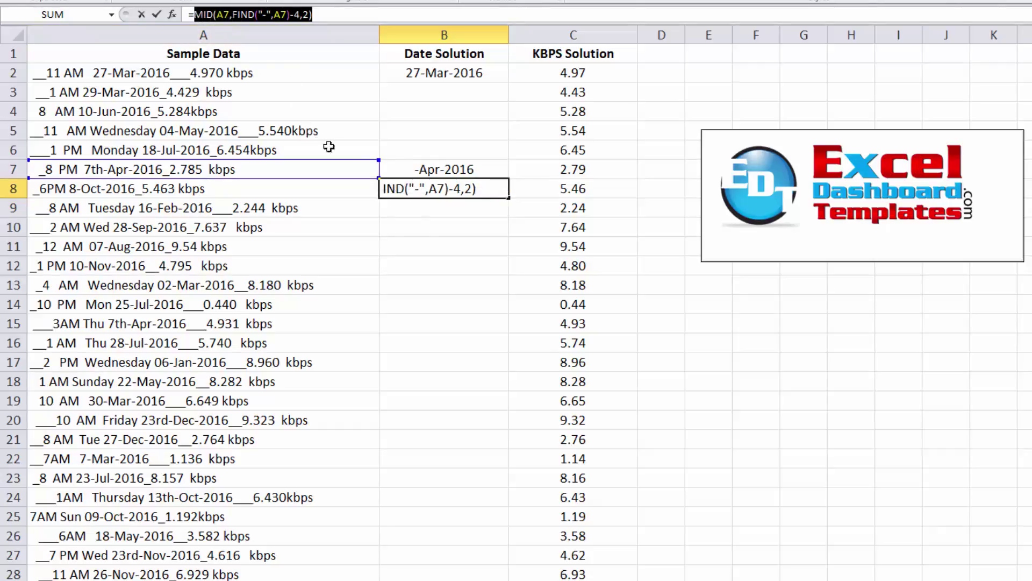
{"action": "key", "text": "Escape"}
{"action": "left_click", "coordinate": [402, 169]}
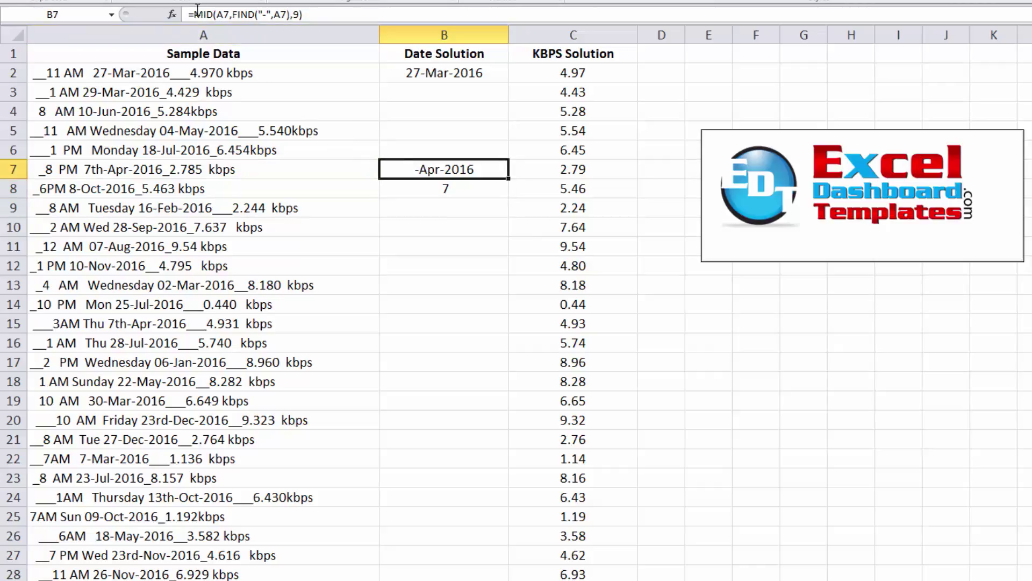
{"action": "left_click", "coordinate": [196, 14]}
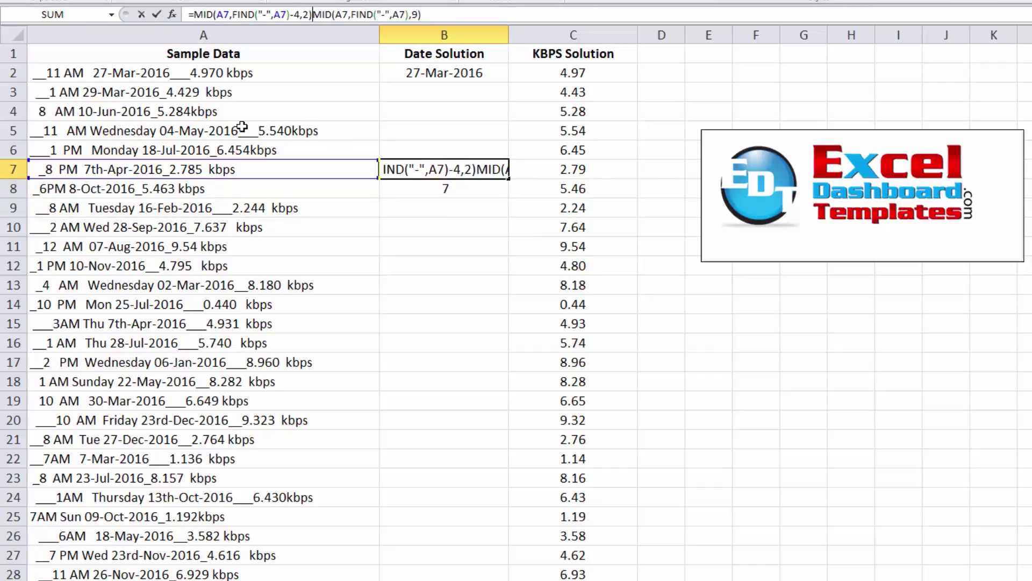
{"action": "type", "text": "&"}
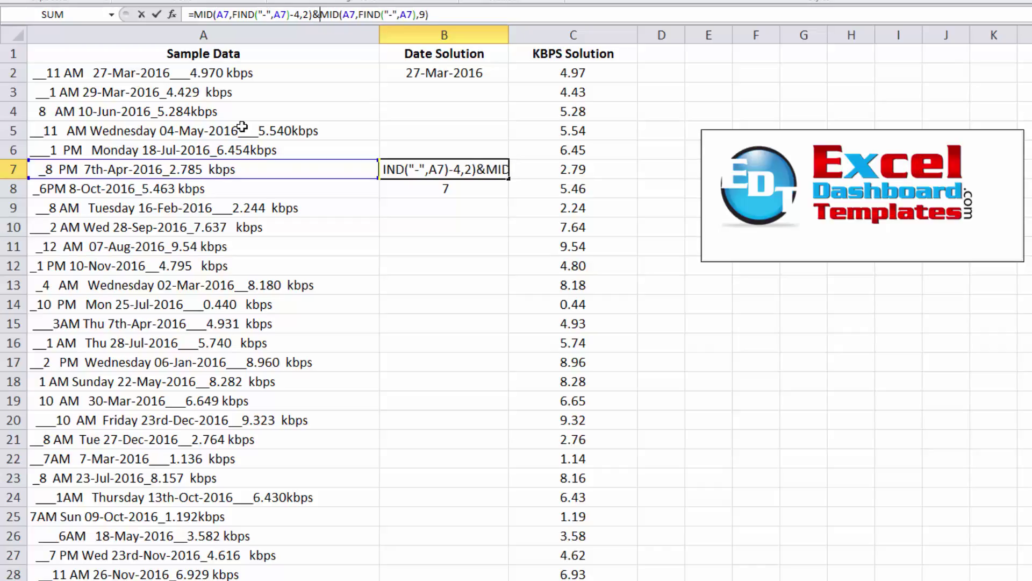
{"action": "key", "text": "Return"}
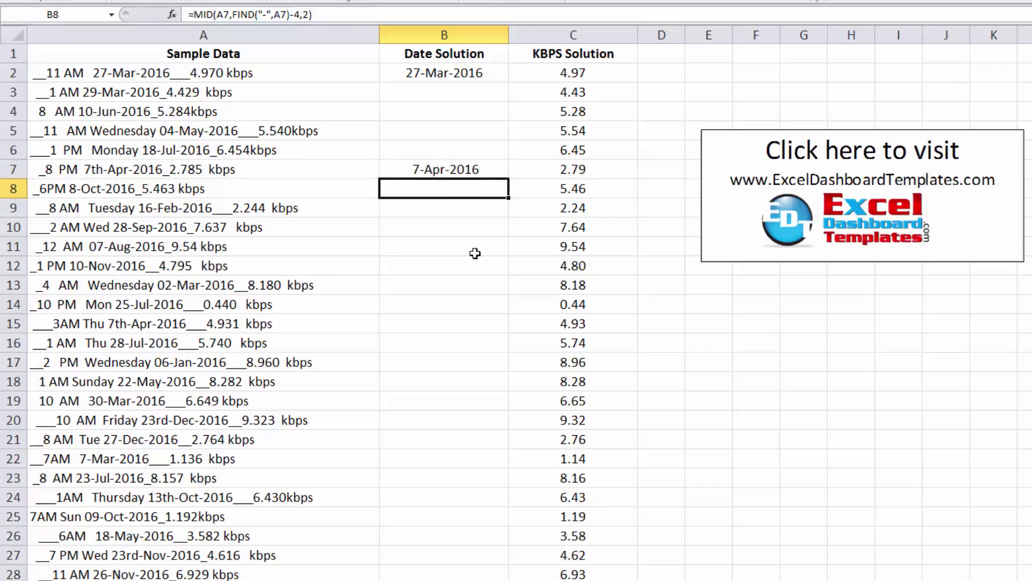
{"action": "key", "text": "Up"}
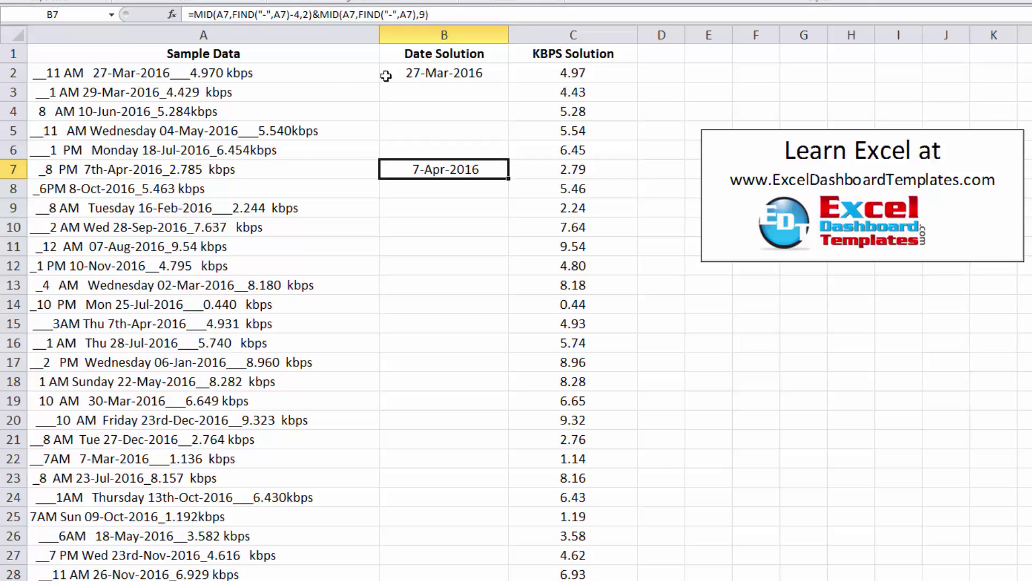
Step: Compare B7's combined formula with B2's date formula
{"action": "left_click", "coordinate": [417, 71], "text": "shift"}
{"action": "left_click", "coordinate": [447, 163]}
{"action": "left_click", "coordinate": [474, 76]}
{"action": "left_click", "coordinate": [455, 168]}
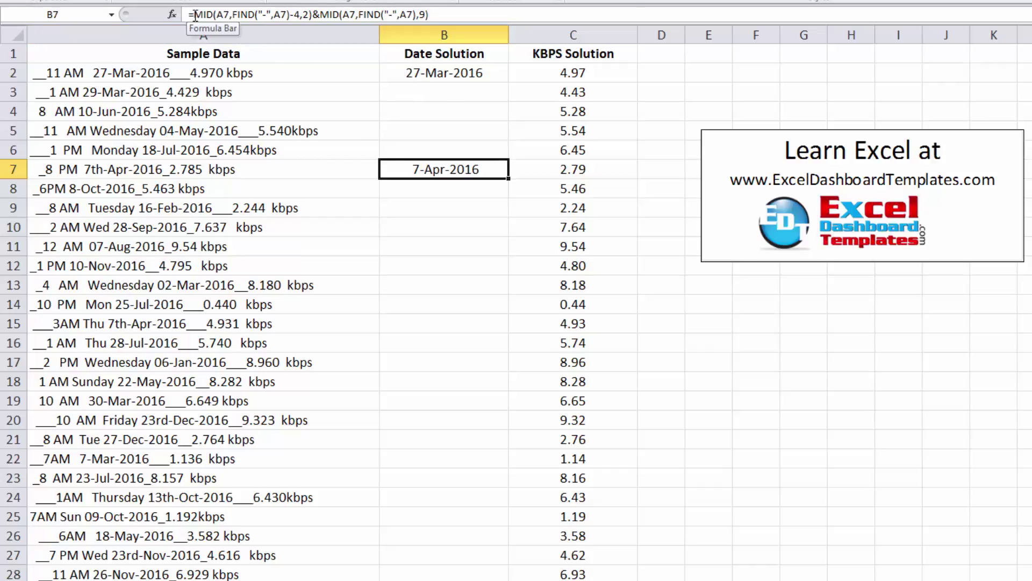
Step: Clear B7's combined date formula
{"action": "left_click_drag", "start_coordinate": [197, 14], "coordinate": [474, 14]}
{"action": "key", "text": "ctrl+c"}
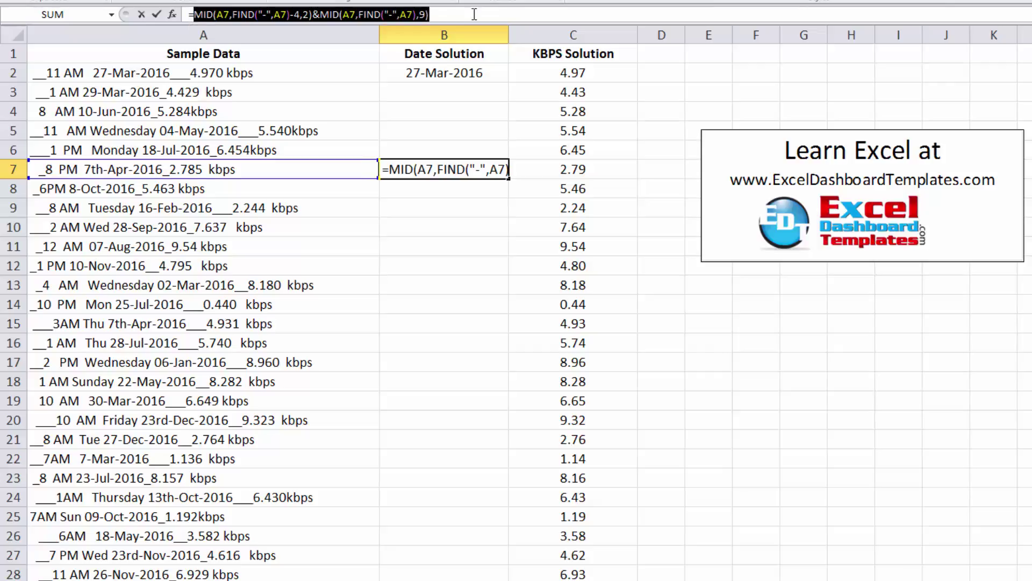
{"action": "key", "text": "BackSpace"}
{"action": "key", "text": "Return"}
{"action": "key", "text": "Up"}
{"action": "key", "text": "Delete"}
Step: Insert IFERROR( at the start of B2's MID date formula
{"action": "left_click", "coordinate": [449, 73]}
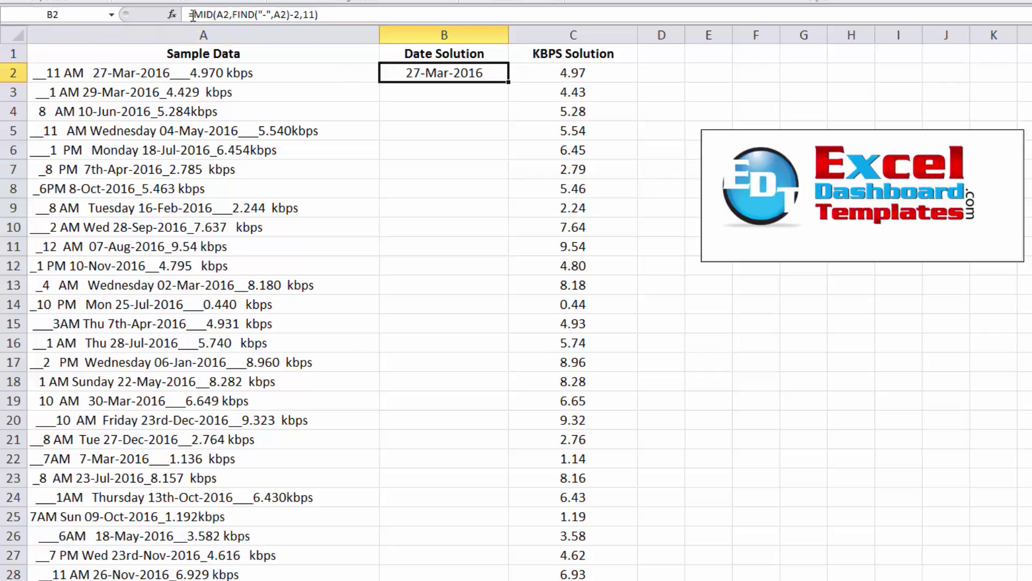
{"action": "left_click_drag", "start_coordinate": [193, 14], "coordinate": [318, 15]}
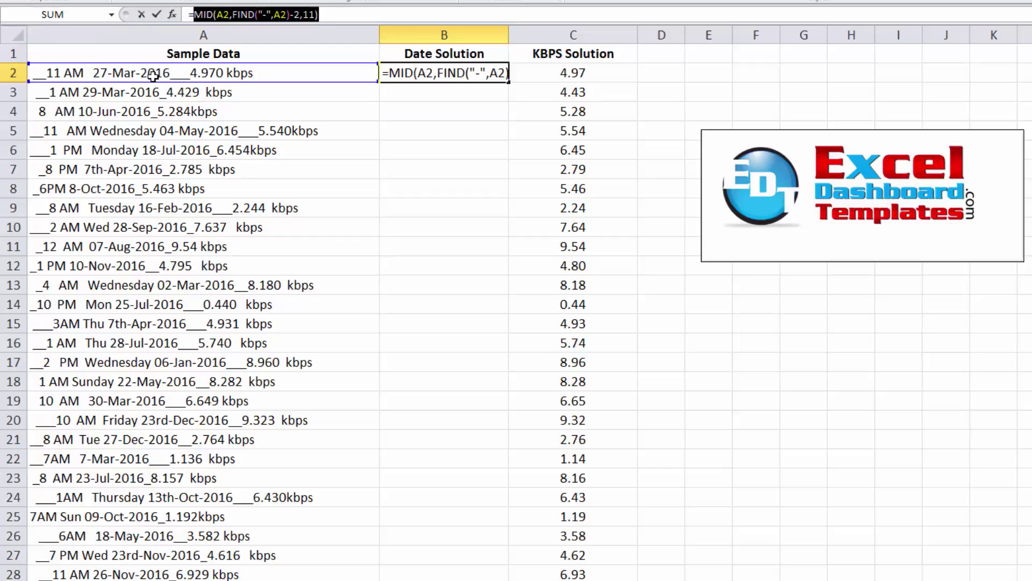
{"action": "left_click", "coordinate": [197, 14]}
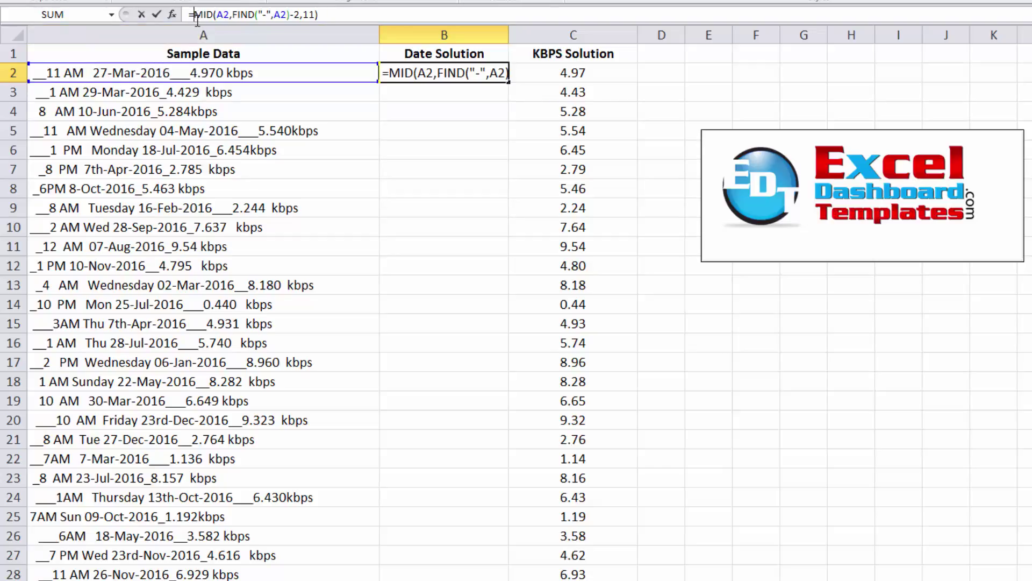
{"action": "type", "text": "IFERROR("}
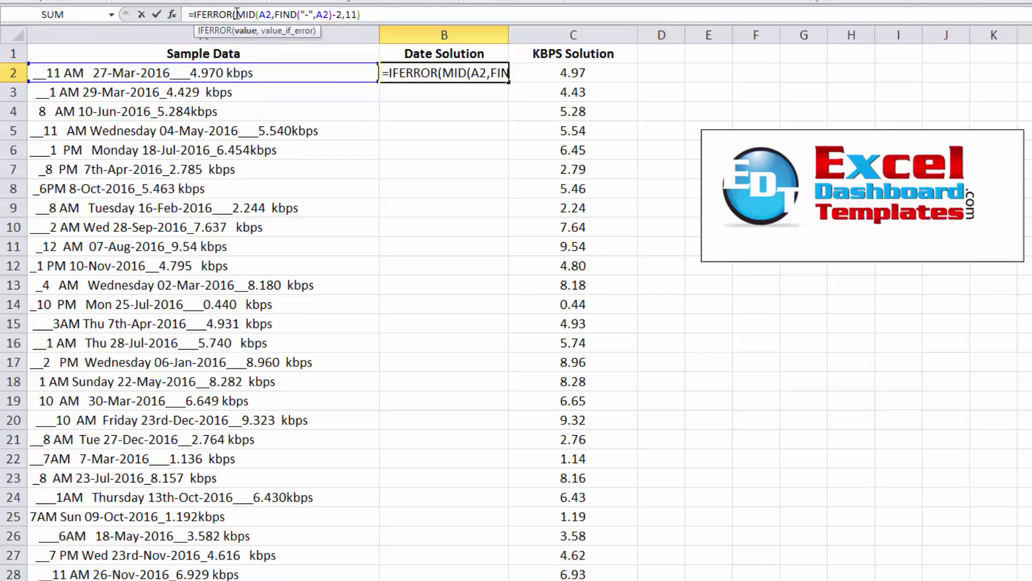
{"action": "left_click_drag", "start_coordinate": [238, 14], "coordinate": [393, 15]}
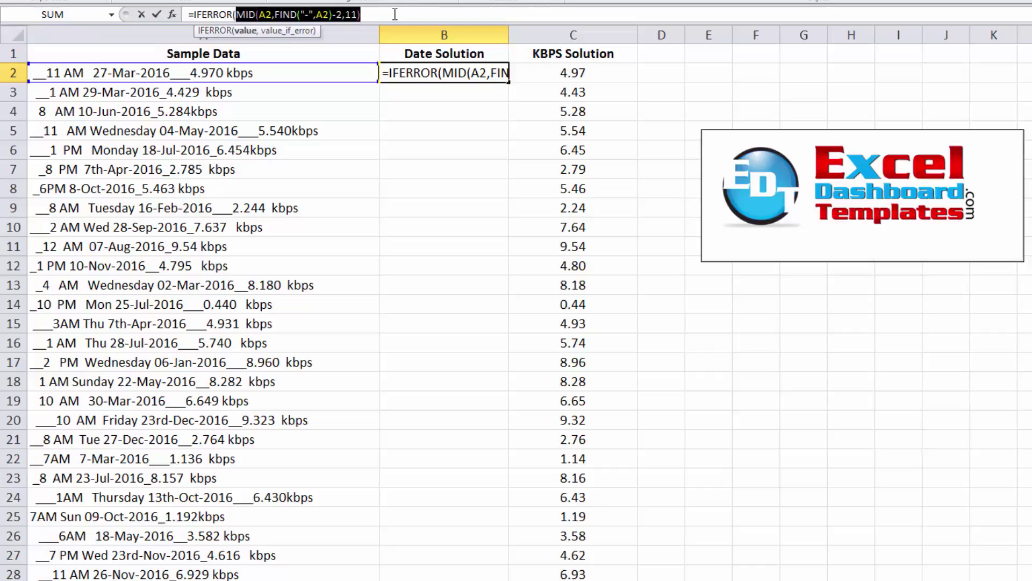
{"action": "left_click", "coordinate": [379, 15]}
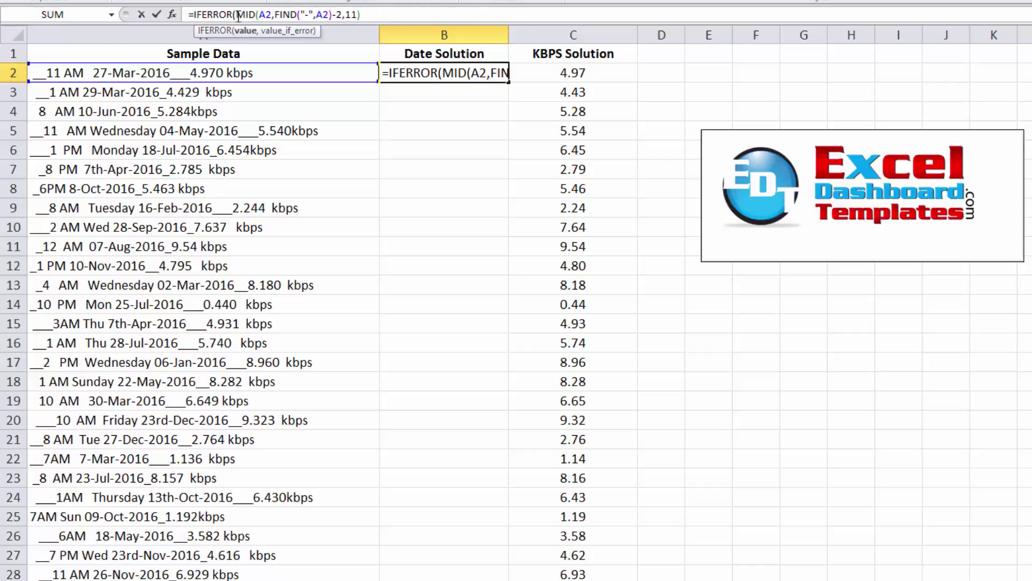
{"action": "left_click_drag", "start_coordinate": [254, 15], "coordinate": [365, 14]}
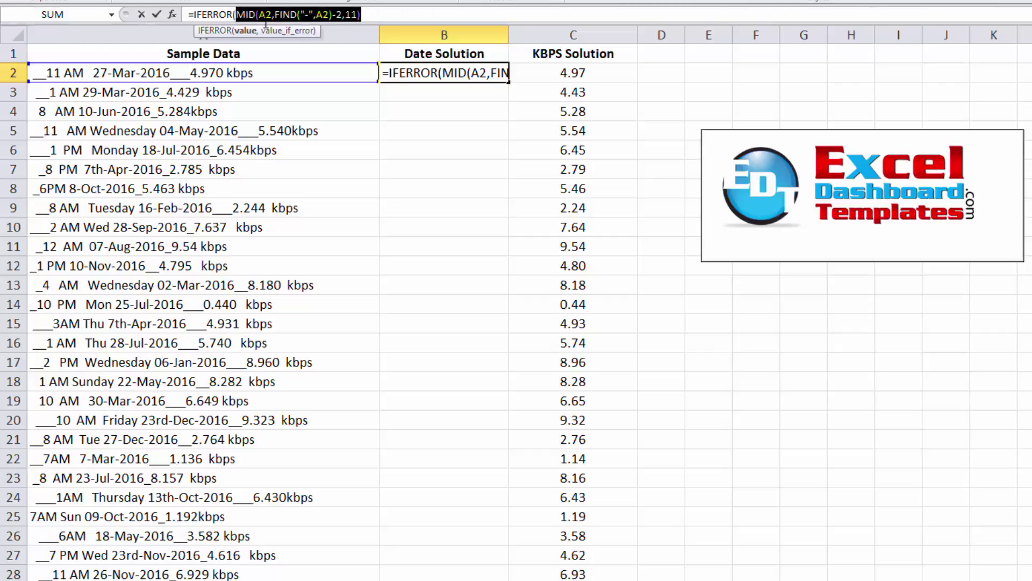
{"action": "left_click", "coordinate": [239, 14]}
{"action": "left_click_drag", "start_coordinate": [239, 15], "coordinate": [371, 14]}
{"action": "left_click", "coordinate": [236, 15]}
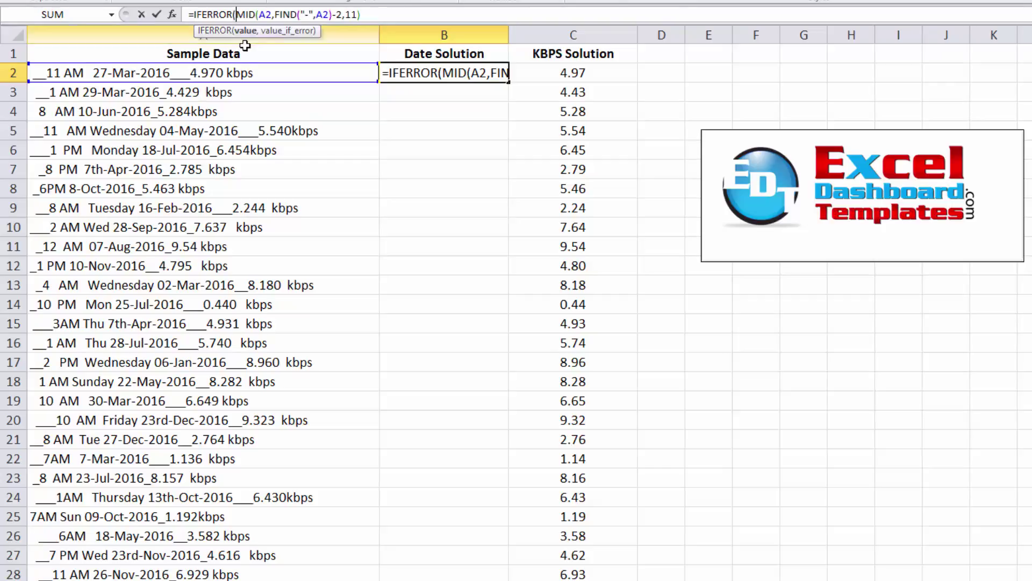
Step: Wrap the MID expression in VALUE( after IFERROR(
{"action": "type", "text": "val"}
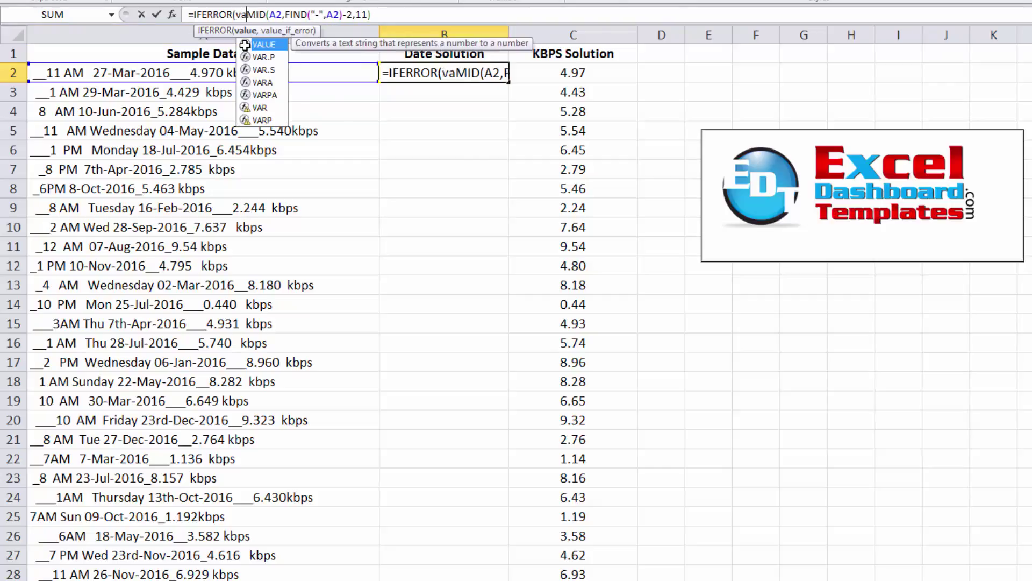
{"action": "double_click", "coordinate": [245, 45]}
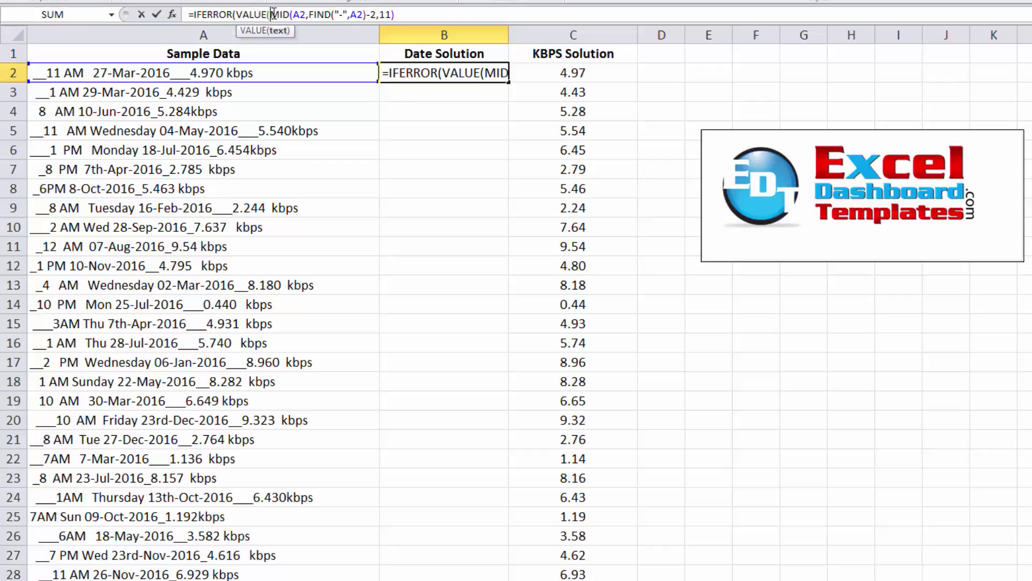
{"action": "left_click_drag", "start_coordinate": [273, 14], "coordinate": [414, 12]}
{"action": "left_click", "coordinate": [413, 12]}
{"action": "left_click", "coordinate": [413, 12]}
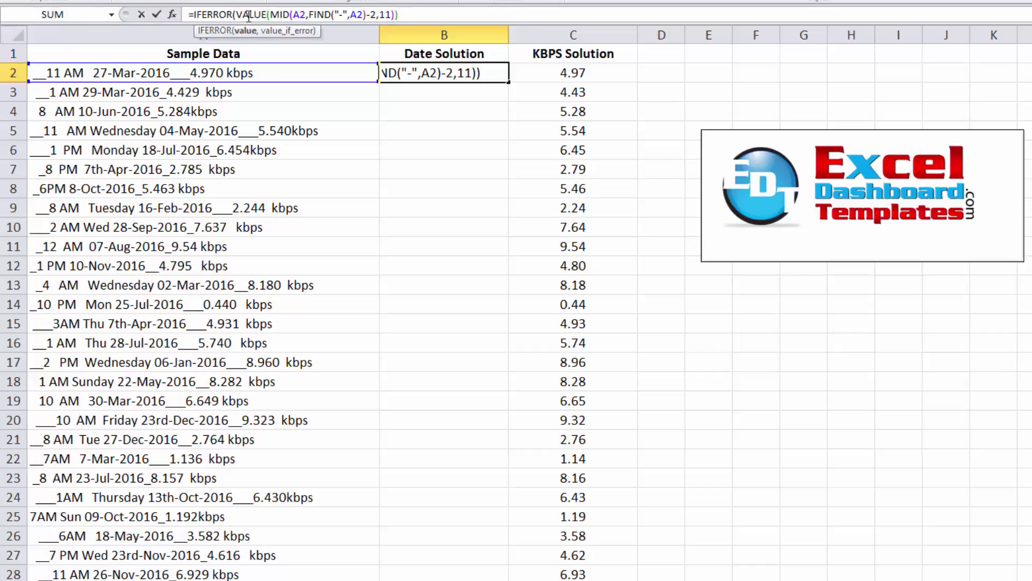
Step: Add a second VALUE argument to IFERROR with the pasted day-plus-month MID expression
{"action": "left_click_drag", "start_coordinate": [240, 16], "coordinate": [408, 14]}
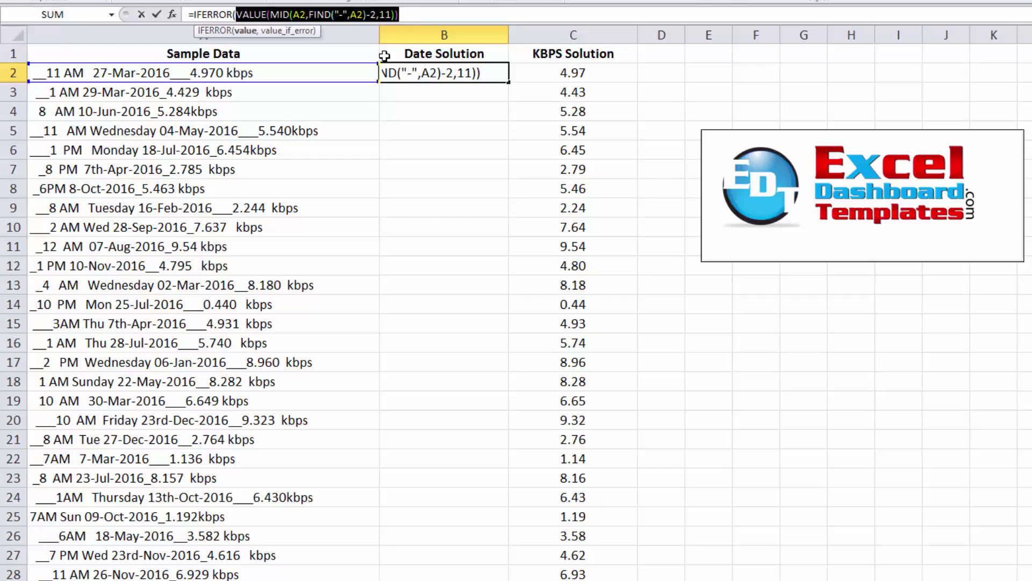
{"action": "left_click", "coordinate": [406, 13]}
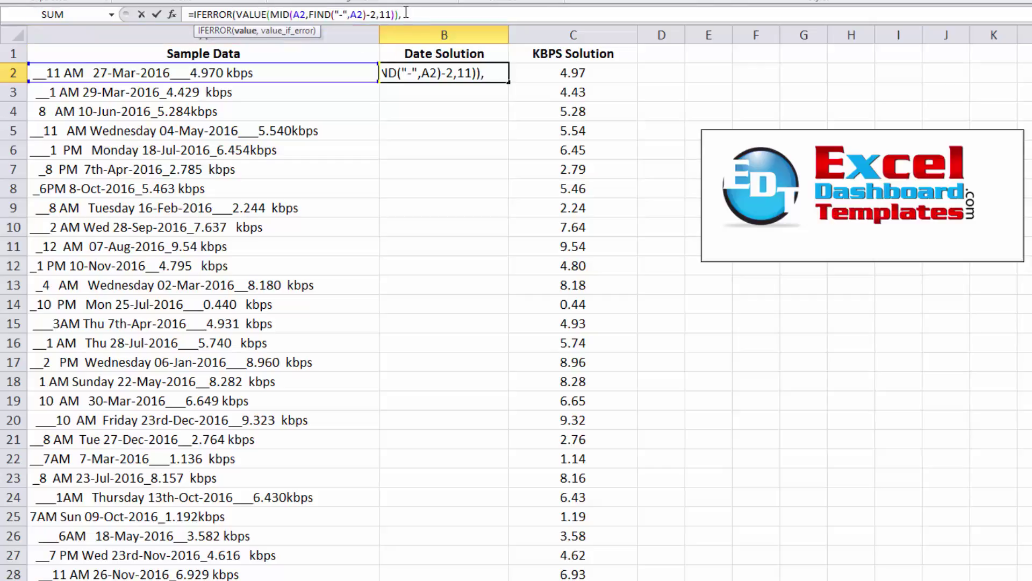
{"action": "type", "text": ","}
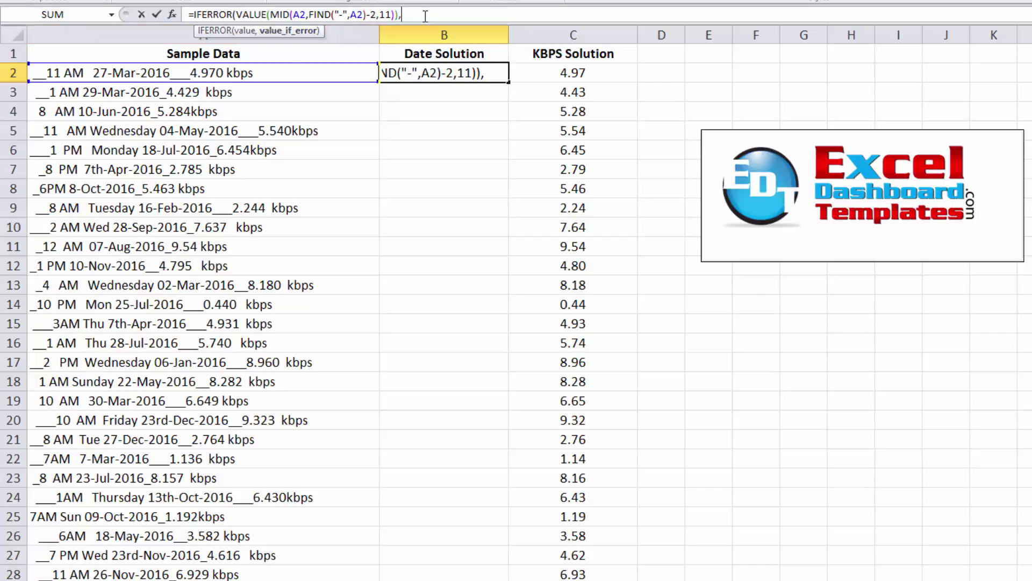
{"action": "type", "text": "val"}
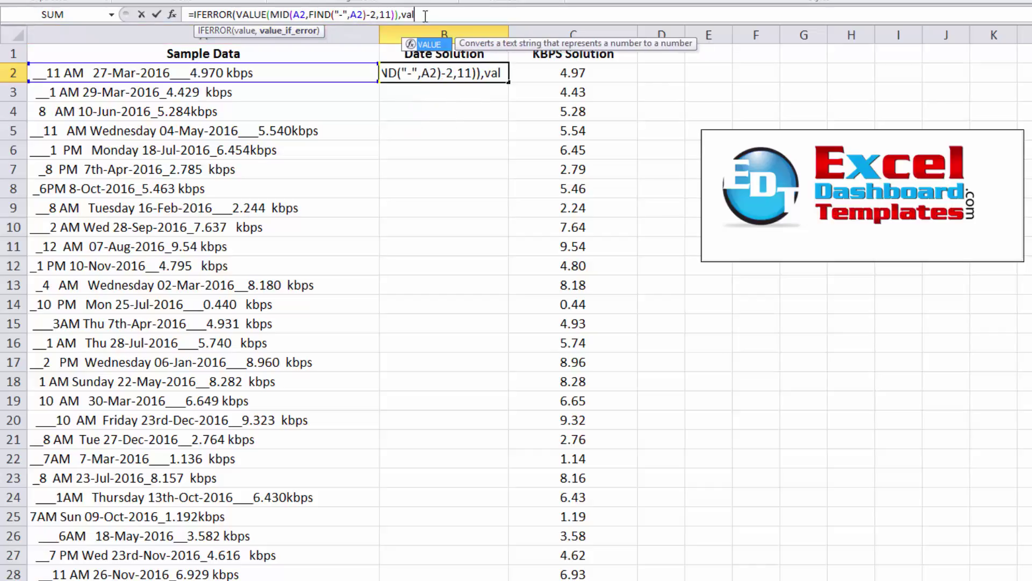
{"action": "key", "text": "Tab"}
{"action": "key", "text": "ctrl+v"}
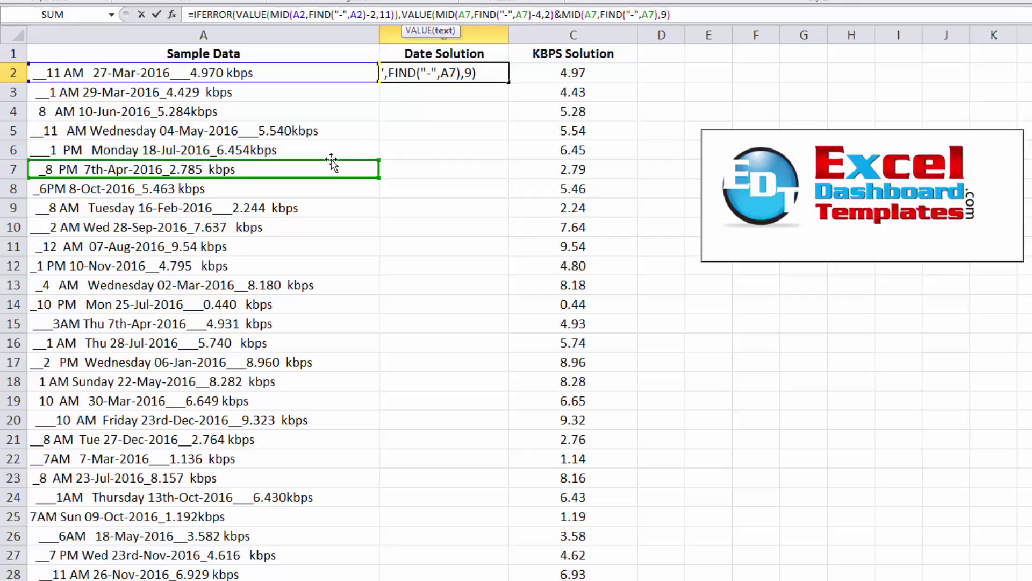
Step: Switch the pasted A7 references to A2, close IFERROR and enter it, giving 42,456.00
{"action": "left_click_drag", "start_coordinate": [333, 161], "coordinate": [333, 71]}
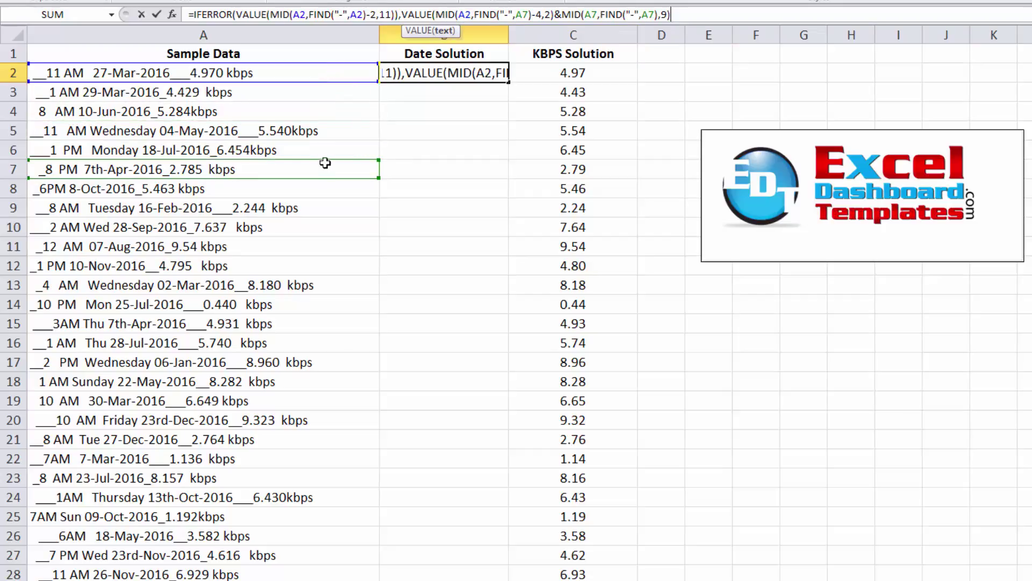
{"action": "left_click_drag", "start_coordinate": [326, 163], "coordinate": [332, 76]}
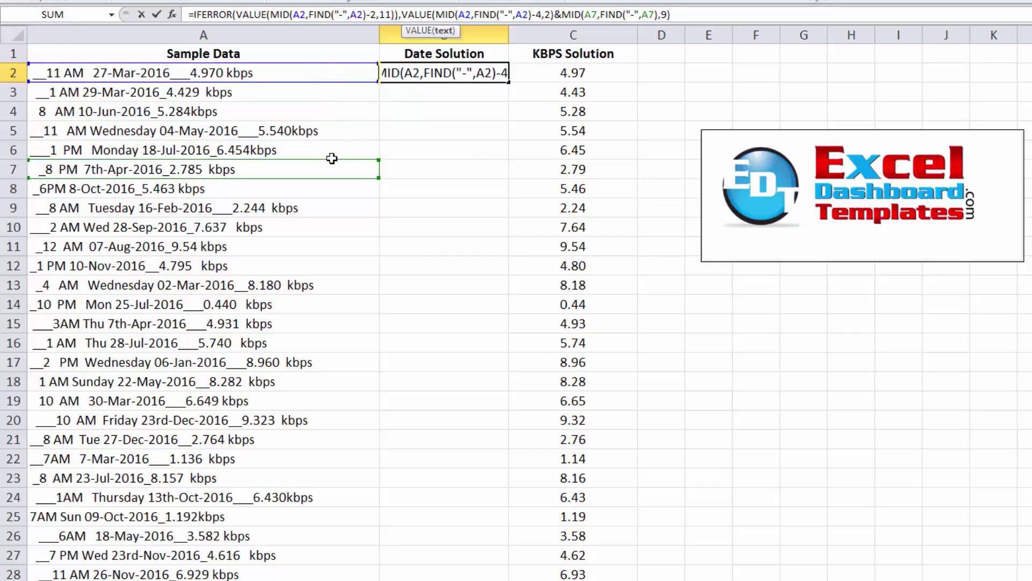
{"action": "left_click_drag", "start_coordinate": [332, 161], "coordinate": [339, 74]}
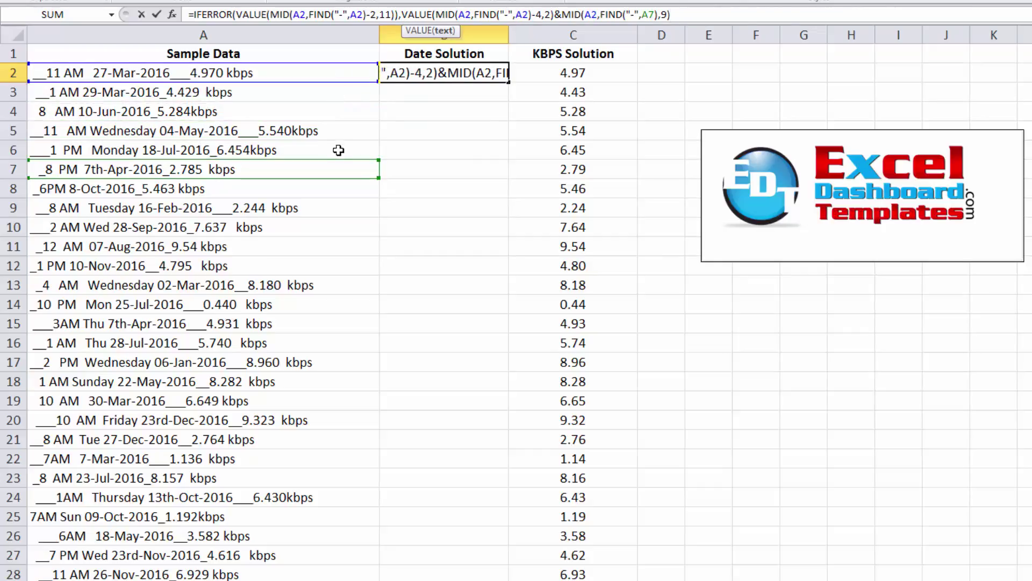
{"action": "left_click_drag", "start_coordinate": [339, 161], "coordinate": [341, 78]}
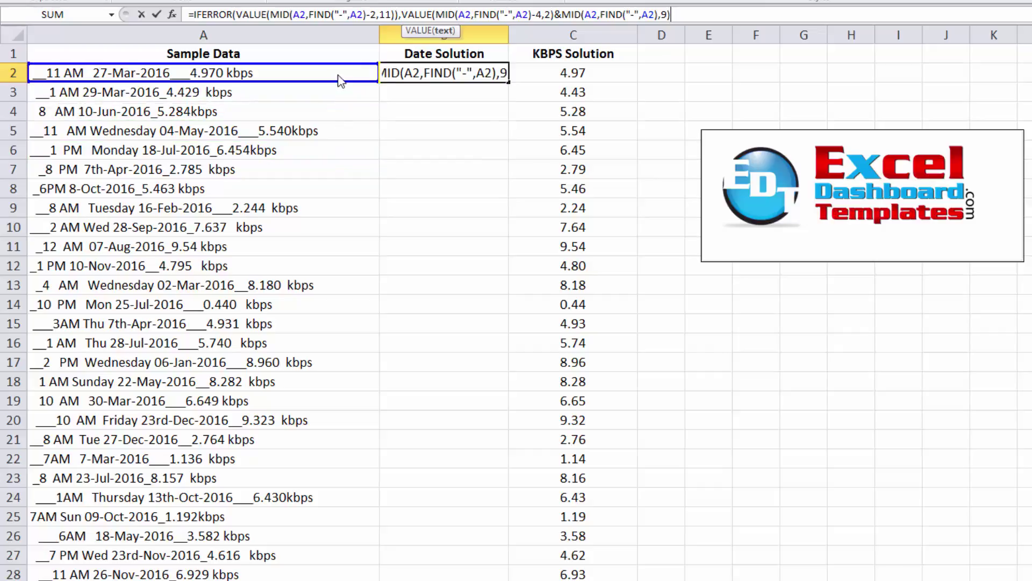
{"action": "left_click", "coordinate": [680, 15]}
{"action": "key", "text": "Right"}
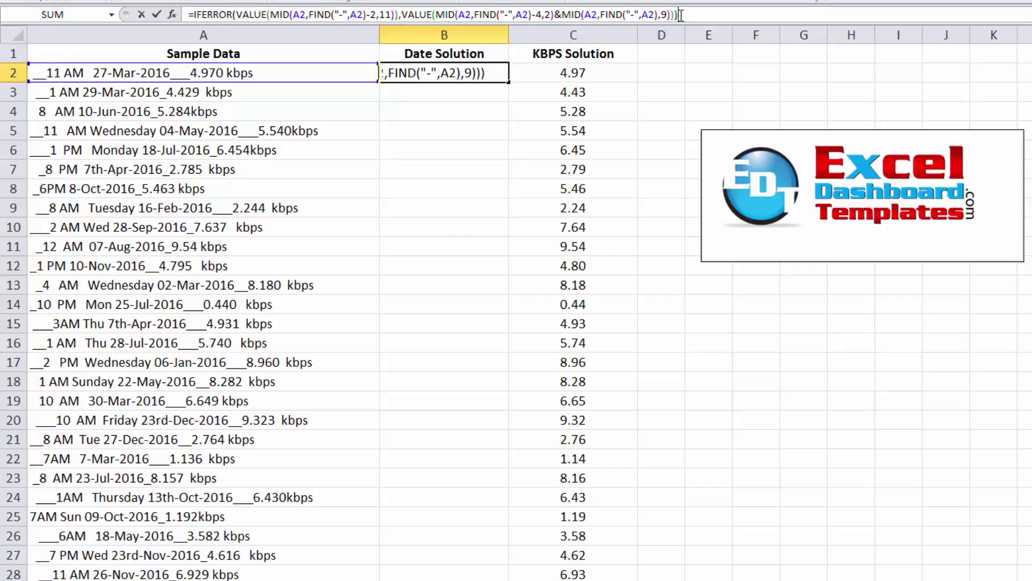
{"action": "key", "text": "Return"}
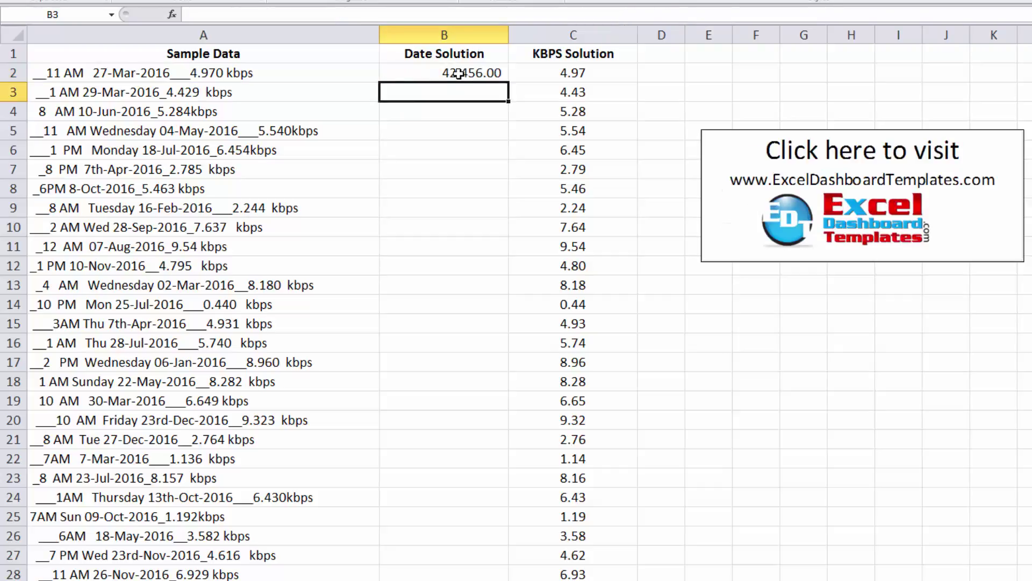
{"action": "left_click", "coordinate": [465, 73]}
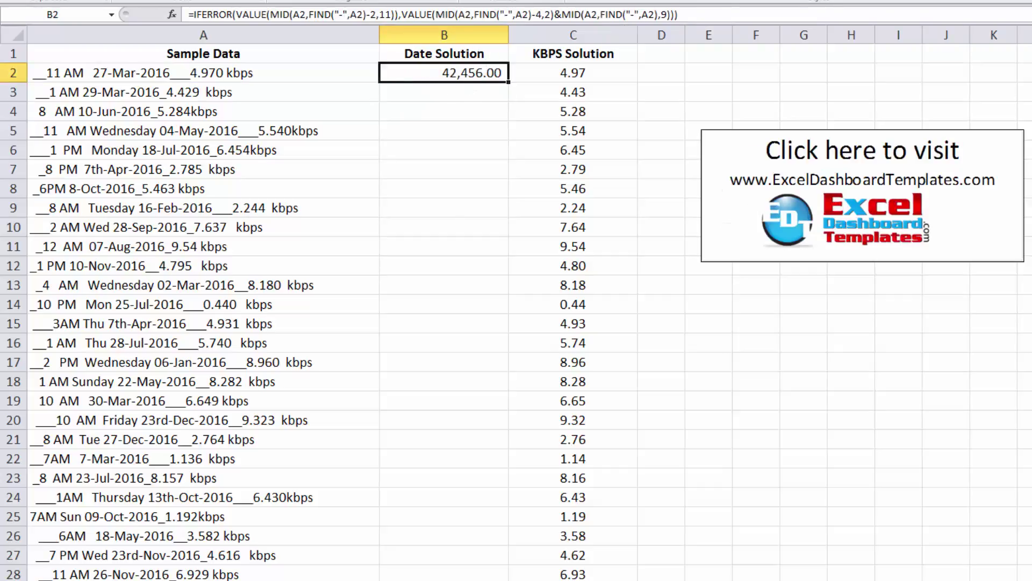
{"action": "left_click", "coordinate": [533, 2]}
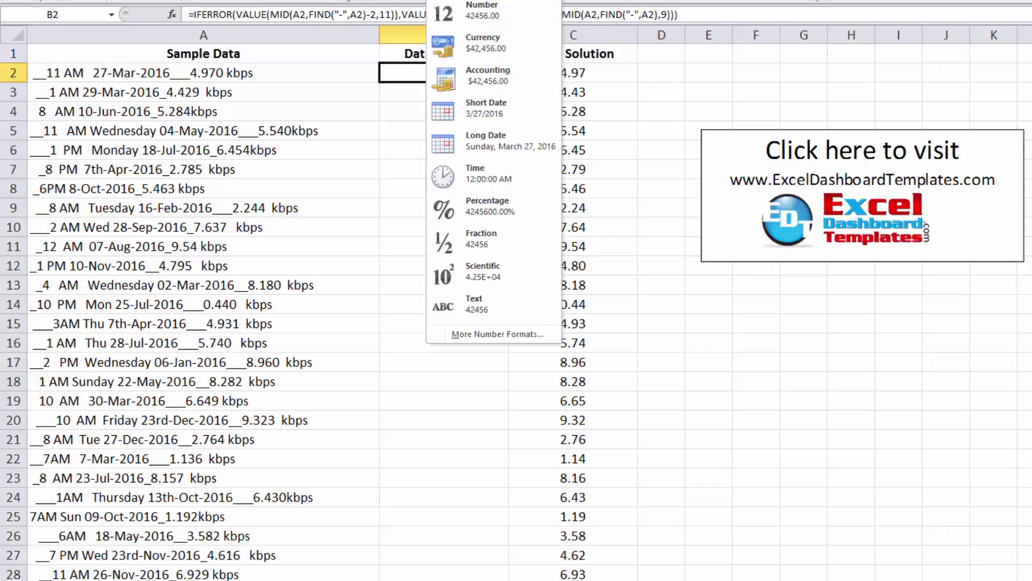
{"action": "left_click", "coordinate": [497, 114]}
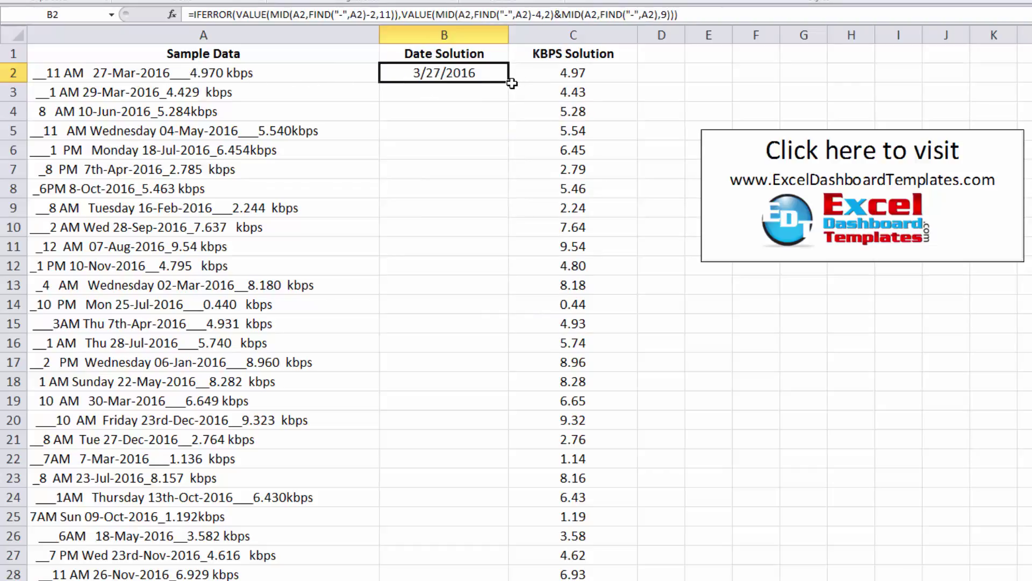
{"action": "left_click_drag", "start_coordinate": [509, 85], "coordinate": [507, 246]}
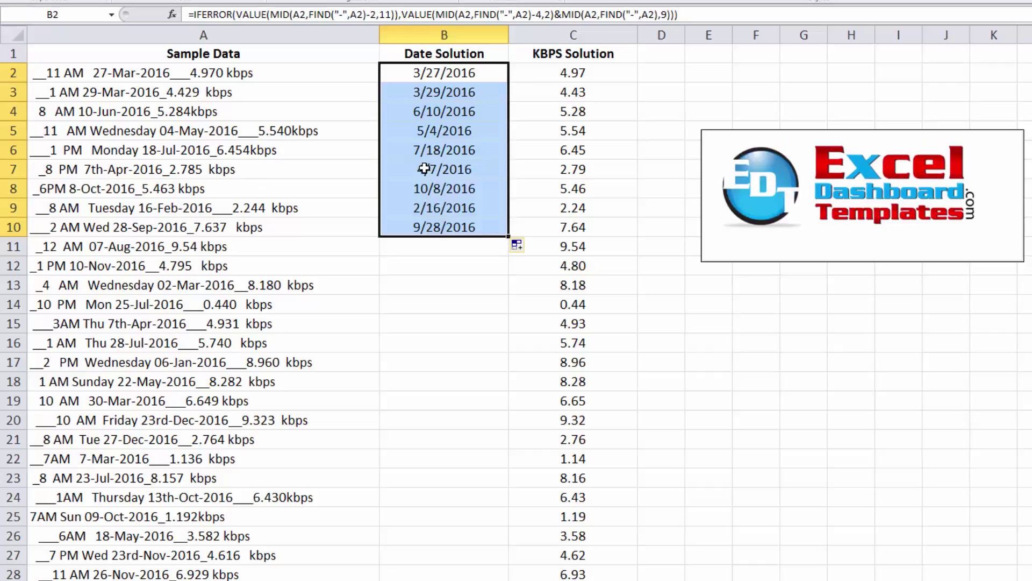
{"action": "left_click", "coordinate": [309, 170]}
{"action": "left_click_drag", "start_coordinate": [338, 167], "coordinate": [425, 169]}
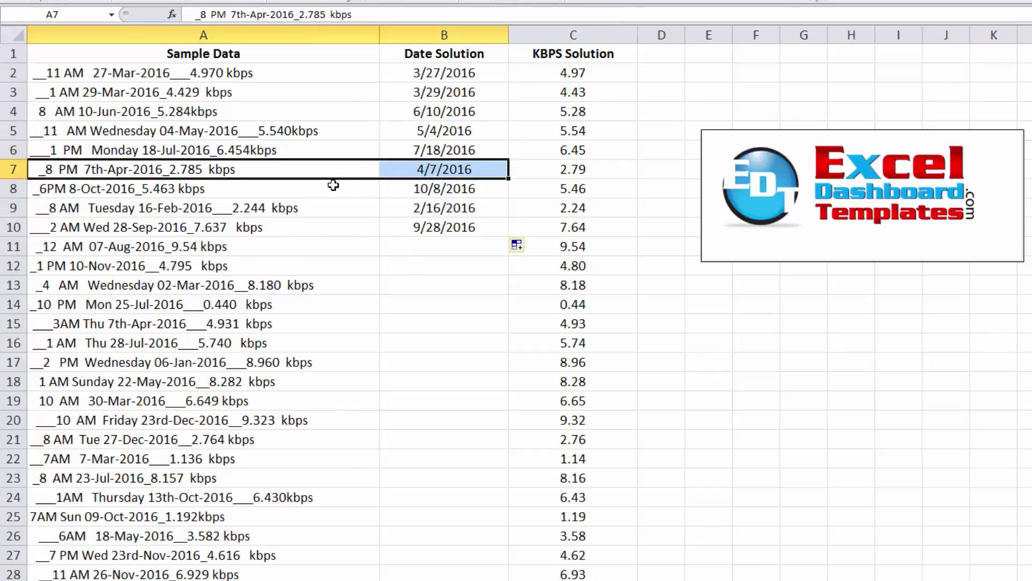
{"action": "left_click", "coordinate": [437, 182]}
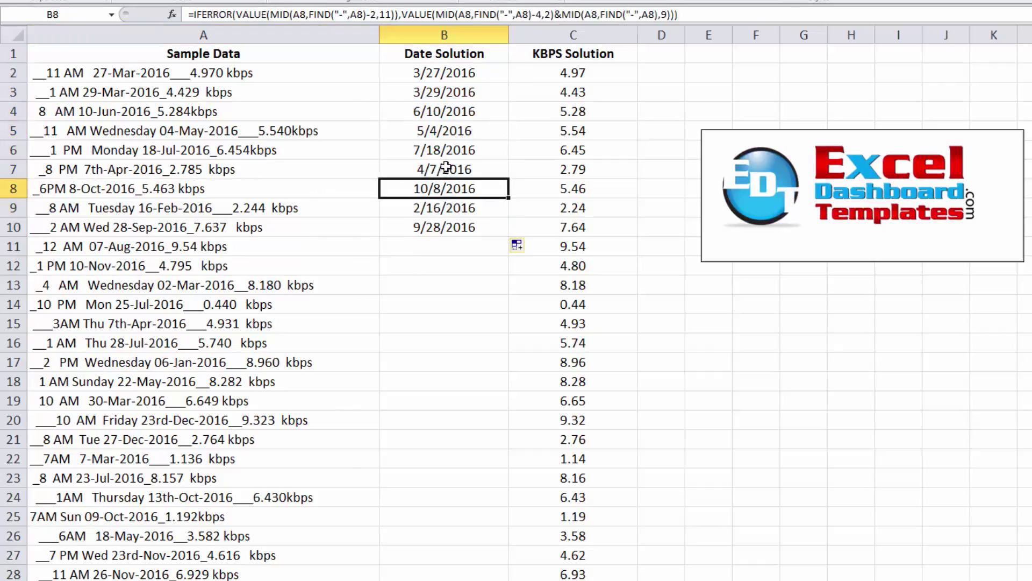
{"action": "left_click", "coordinate": [455, 227]}
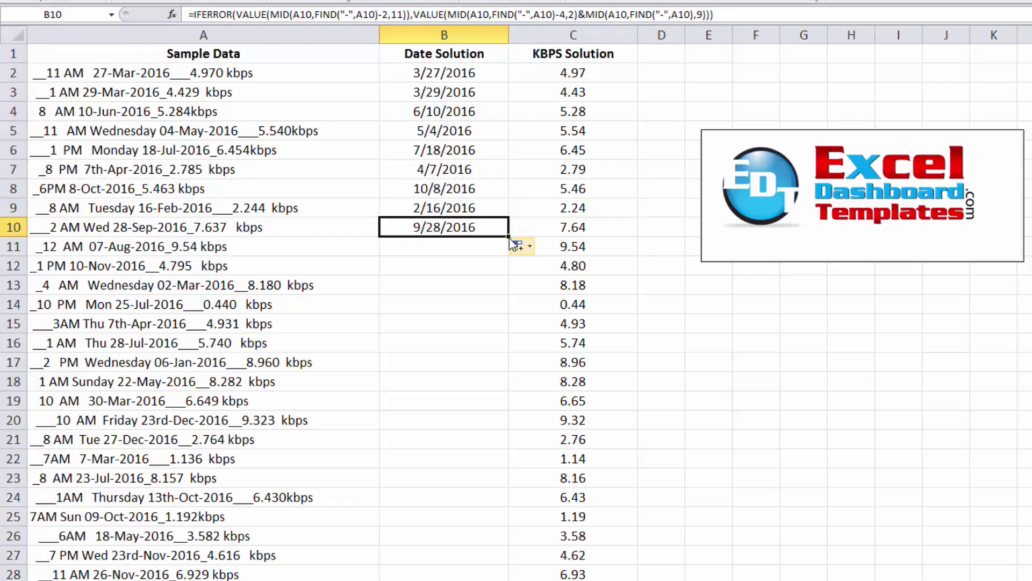
{"action": "double_click", "coordinate": [510, 236]}
{"action": "left_click", "coordinate": [468, 186]}
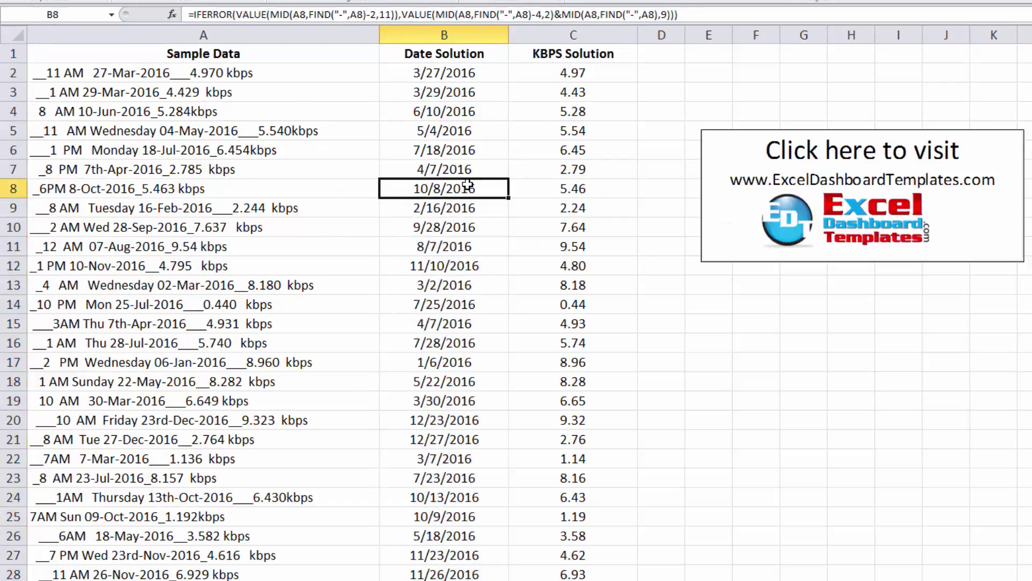
{"action": "key", "text": "Page_Down"}
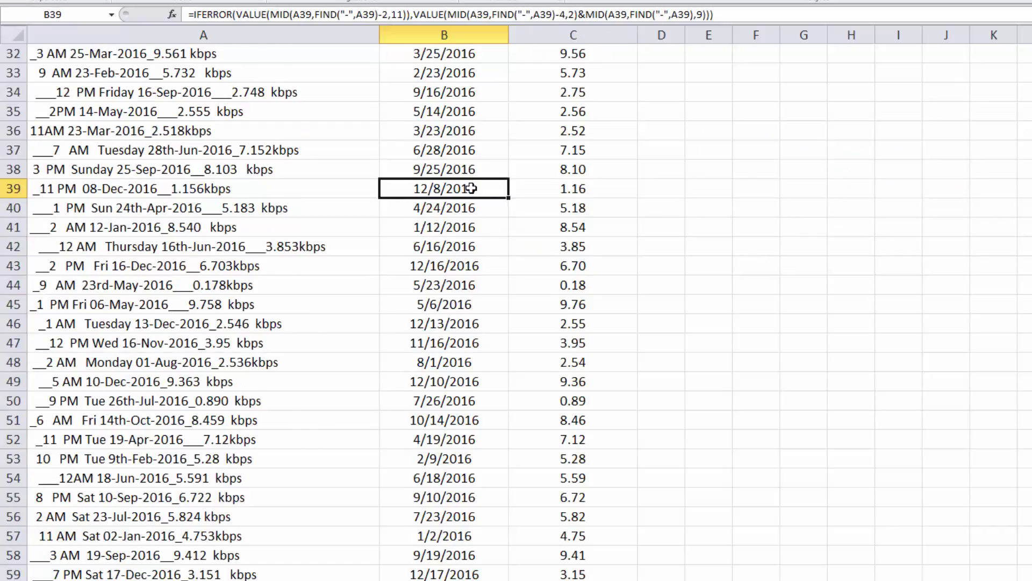
{"action": "key", "text": "Page_Down"}
{"action": "key", "text": "Page_Down"}
{"action": "left_click", "coordinate": [174, 130]}
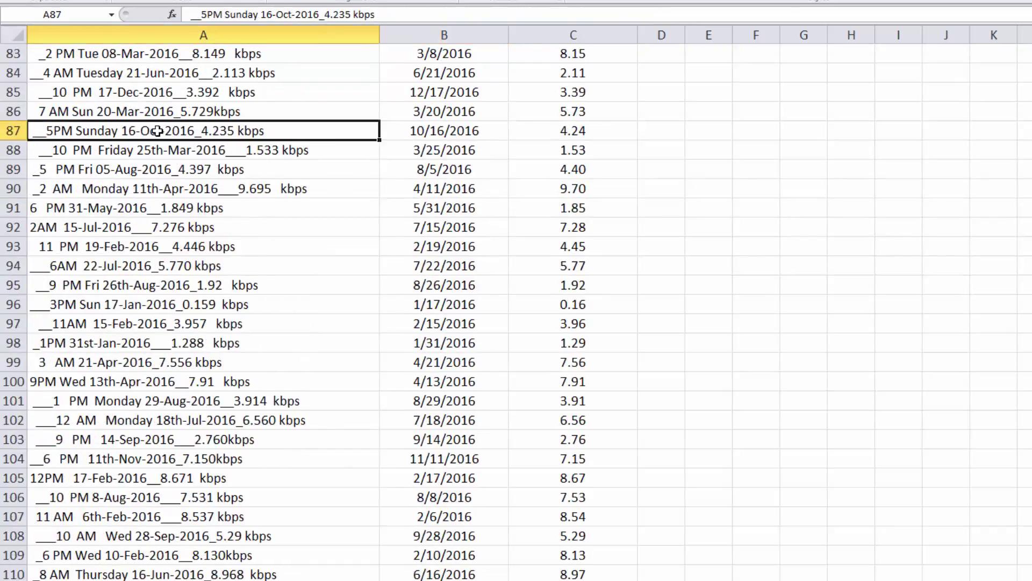
{"action": "left_click", "coordinate": [452, 130], "text": "shift"}
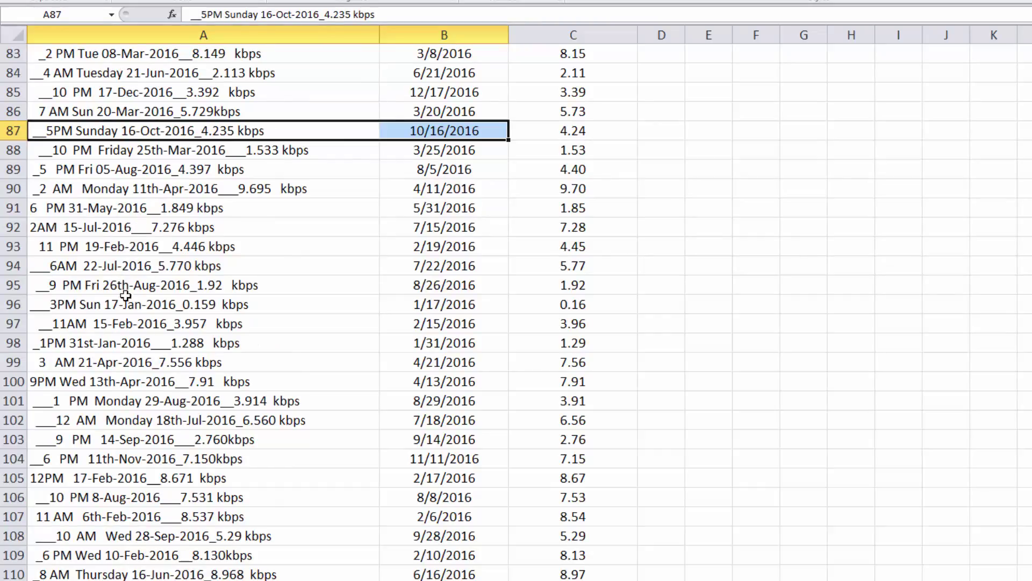
{"action": "left_click_drag", "start_coordinate": [148, 289], "coordinate": [429, 288]}
{"action": "key", "text": "ctrl+Home"}
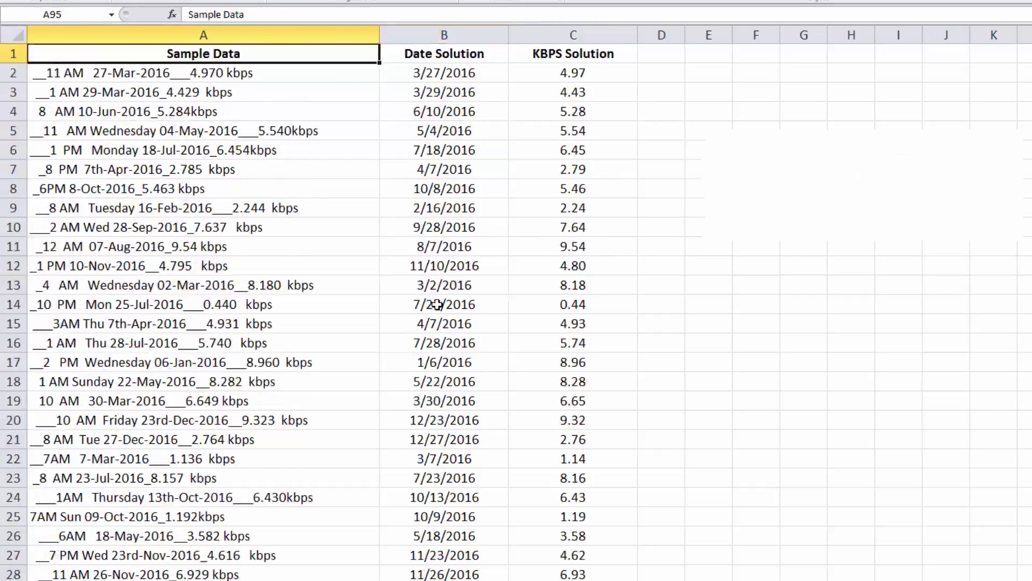
{"action": "left_click", "coordinate": [436, 55]}
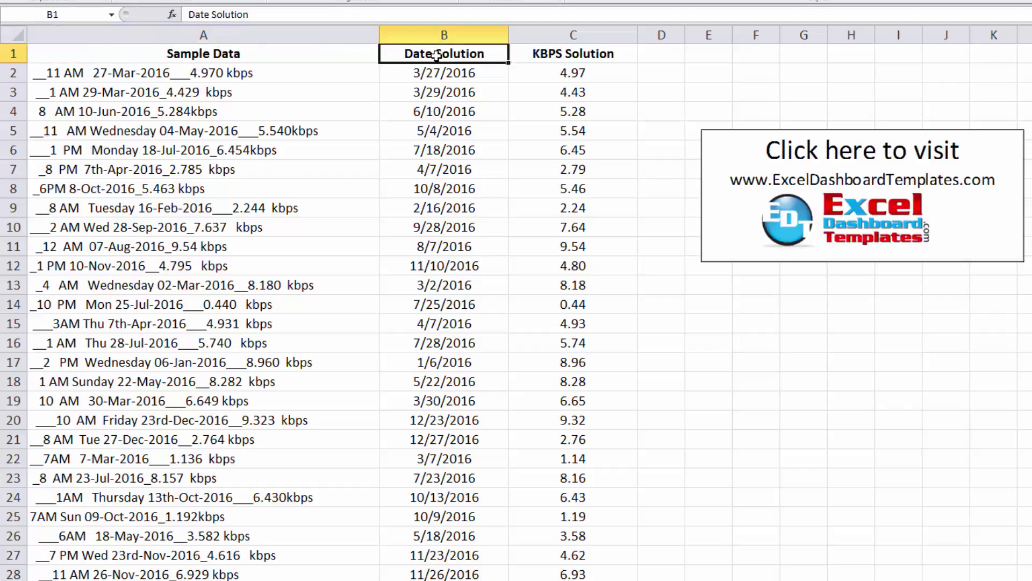
Step: Select the Date Solution and KBPS Solution columns, B1:C10001
{"action": "key", "text": "shift+Right"}
{"action": "key", "text": "ctrl+shift+Down"}
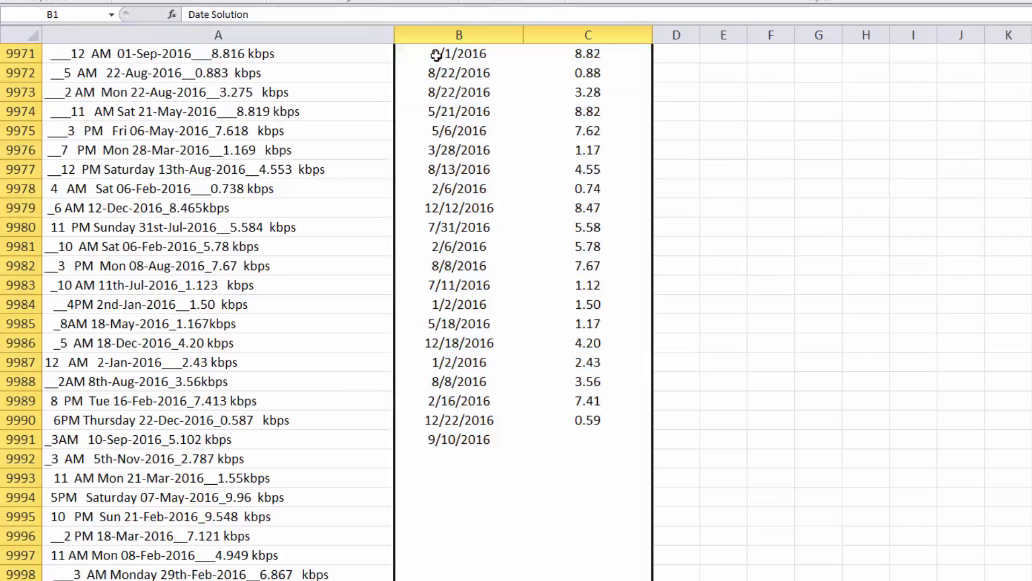
{"action": "key", "text": "ctrl+Up"}
{"action": "key", "text": "shift+Right"}
{"action": "key", "text": "ctrl+shift+Down"}
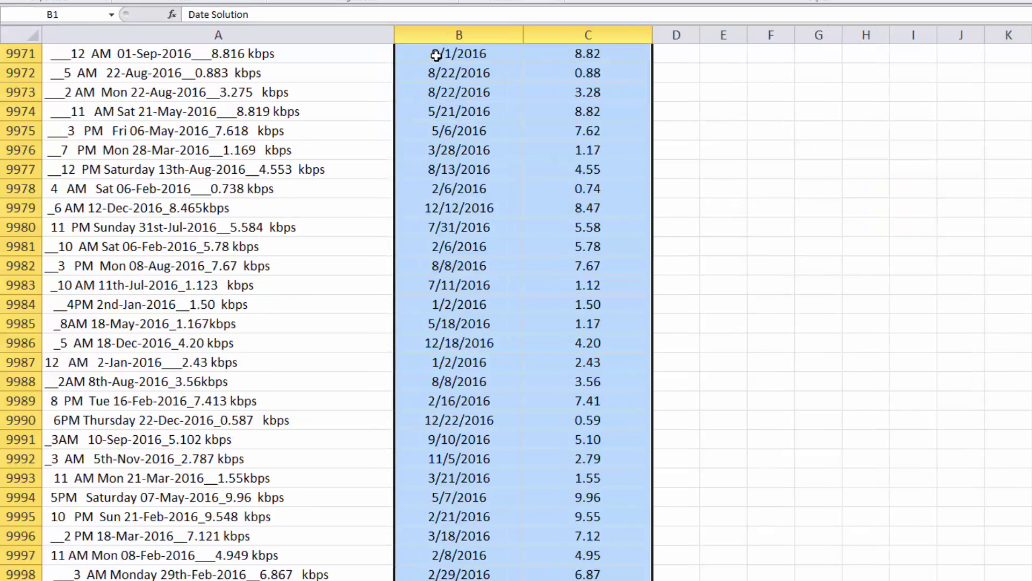
Step: Create a PivotTable from B1:C10001 at E13 on the existing worksheet with Alt+D+P
{"action": "key", "text": "alt+d"}
{"action": "key", "text": "p"}
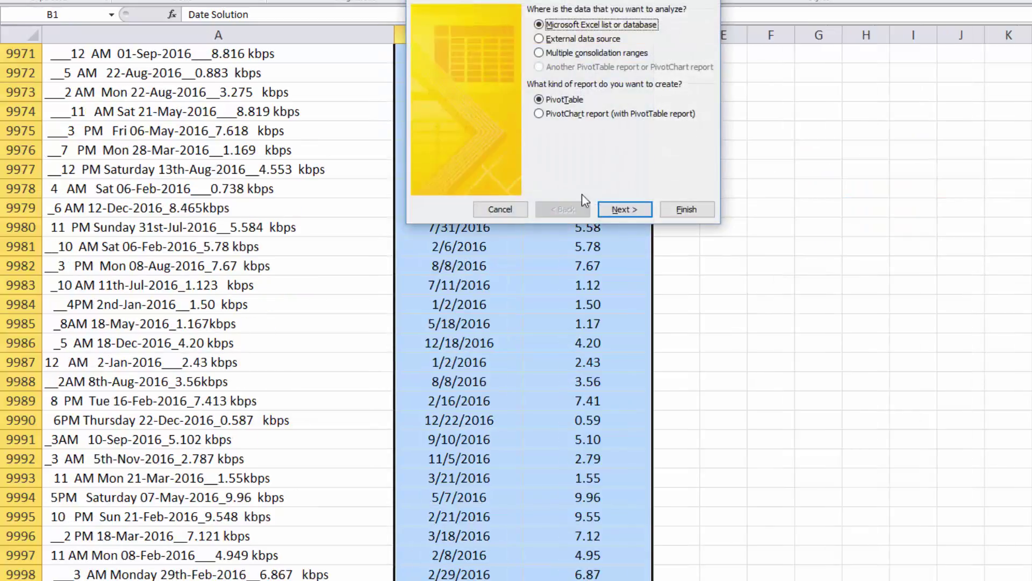
{"action": "left_click", "coordinate": [621, 209]}
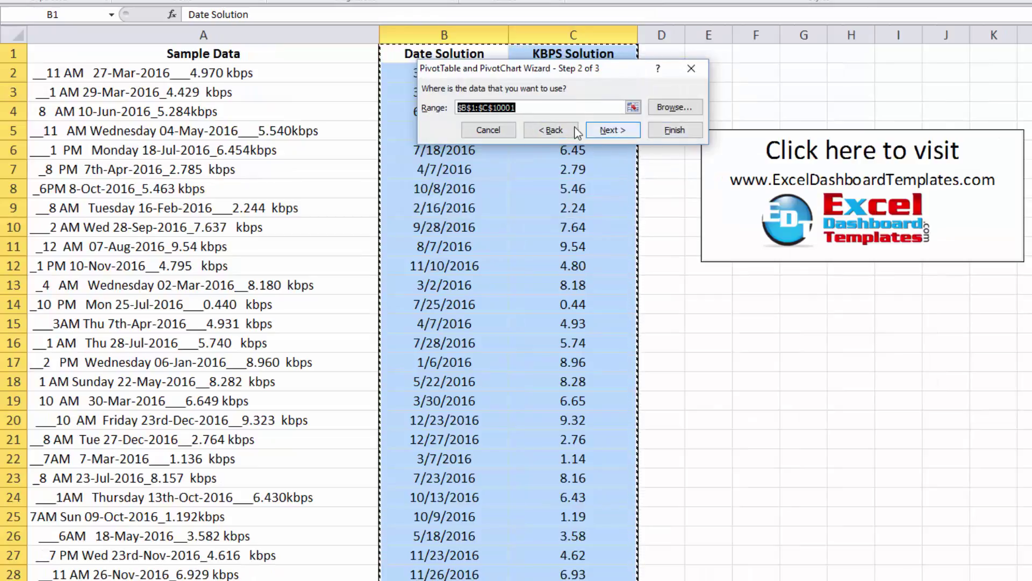
{"action": "left_click", "coordinate": [611, 130]}
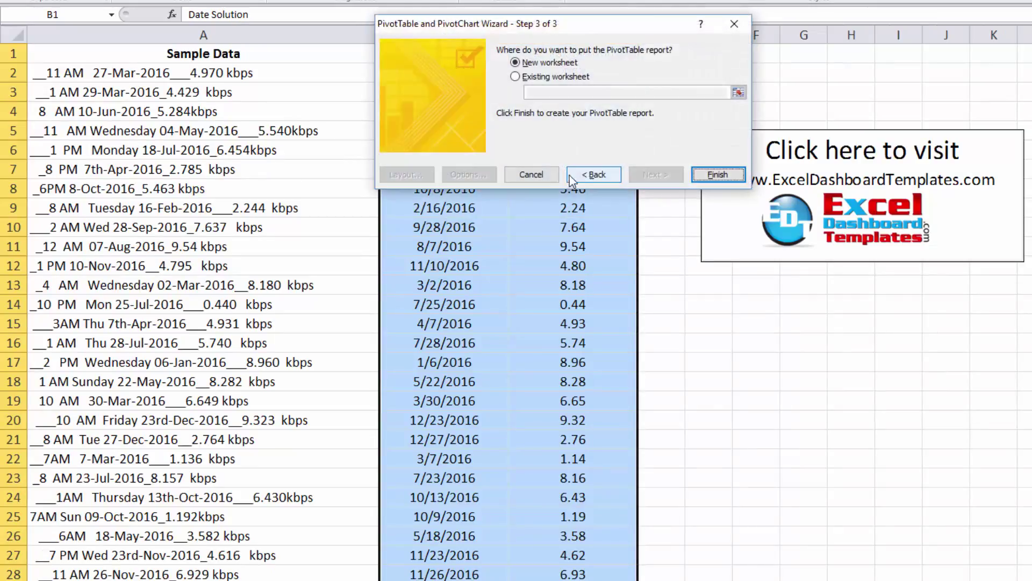
{"action": "left_click", "coordinate": [516, 77]}
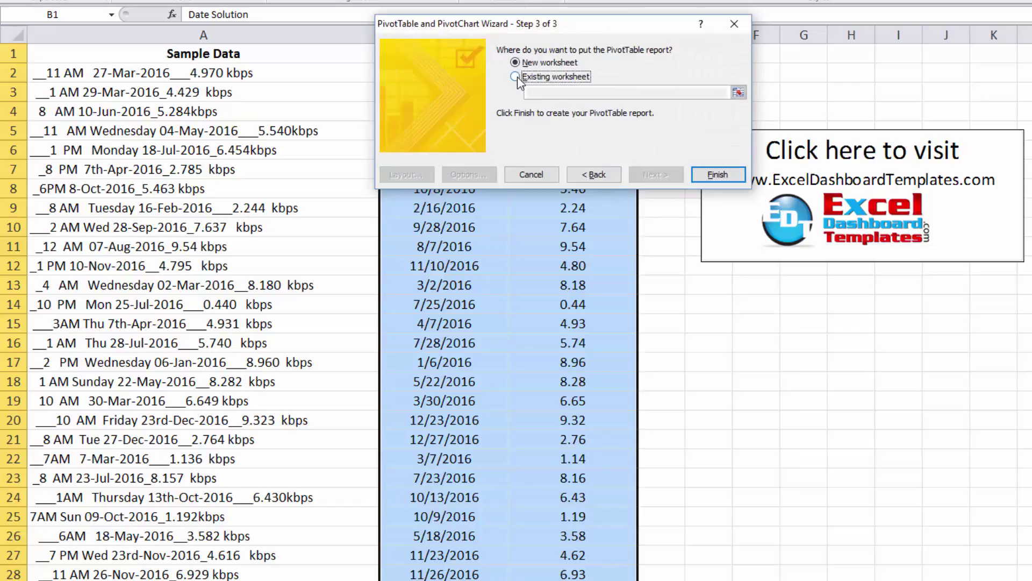
{"action": "left_click", "coordinate": [706, 287]}
{"action": "left_click", "coordinate": [718, 174]}
{"action": "left_click_drag", "start_coordinate": [374, 80], "coordinate": [990, 285]}
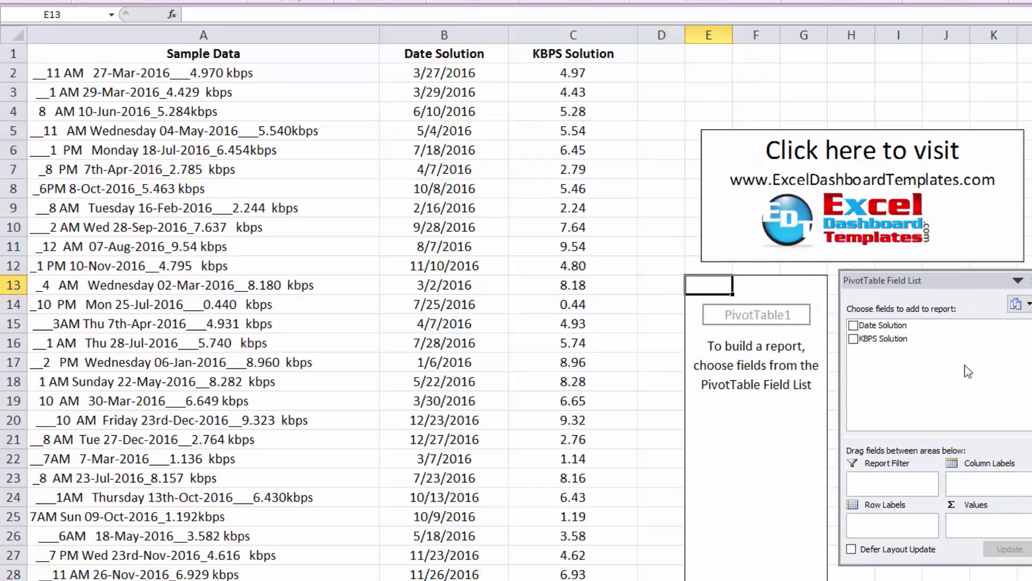
Step: Put Date Solution in rows and KBPS Solution in values, summarized as Average
{"action": "left_click_drag", "start_coordinate": [882, 339], "coordinate": [989, 524]}
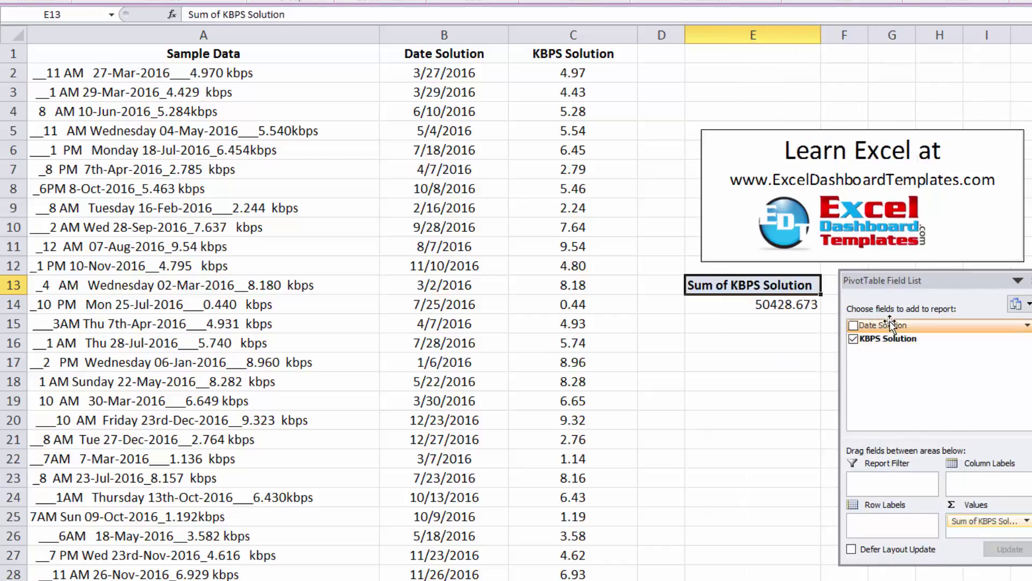
{"action": "left_click_drag", "start_coordinate": [889, 324], "coordinate": [900, 529]}
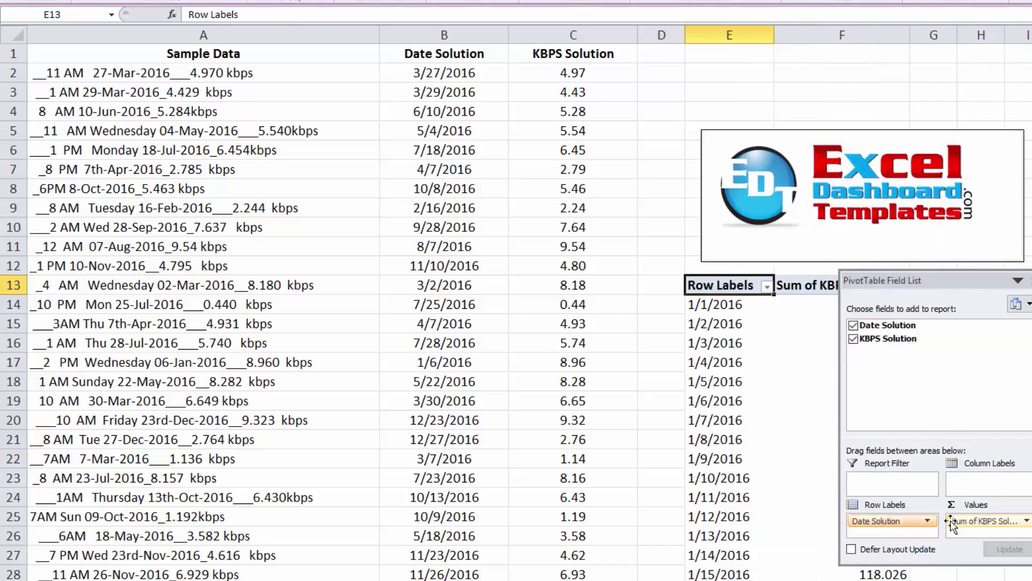
{"action": "left_click", "coordinate": [1016, 525]}
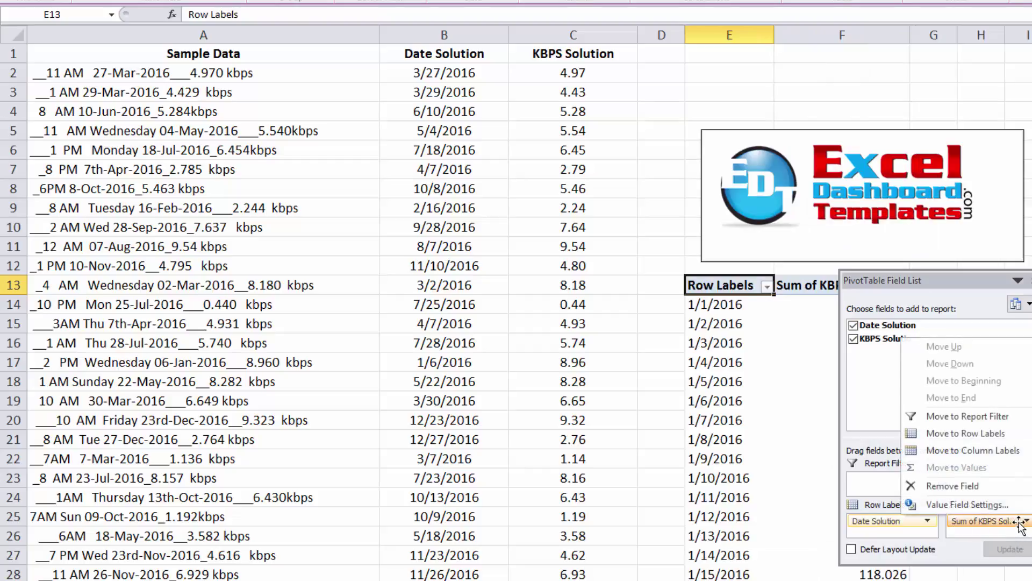
{"action": "left_click", "coordinate": [968, 505]}
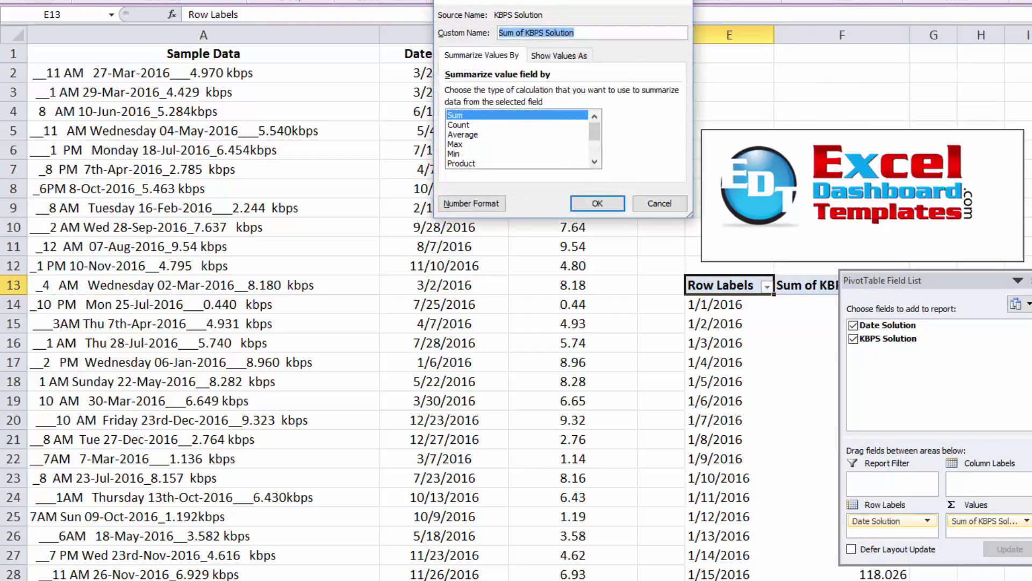
{"action": "left_click_drag", "start_coordinate": [562, 2], "coordinate": [814, 233]}
{"action": "left_click", "coordinate": [766, 375]}
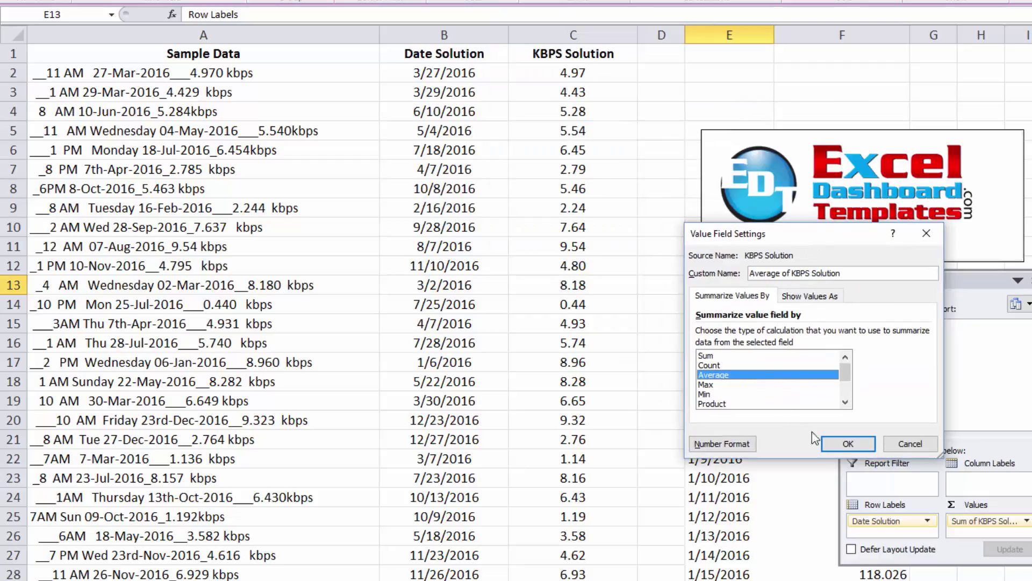
{"action": "left_click", "coordinate": [867, 445]}
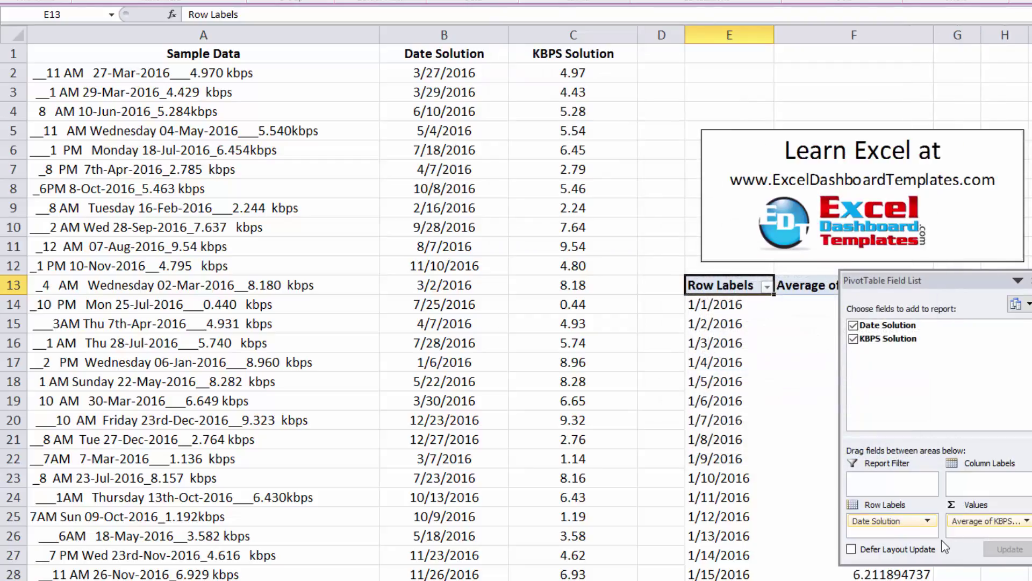
{"action": "left_click", "coordinate": [1029, 280]}
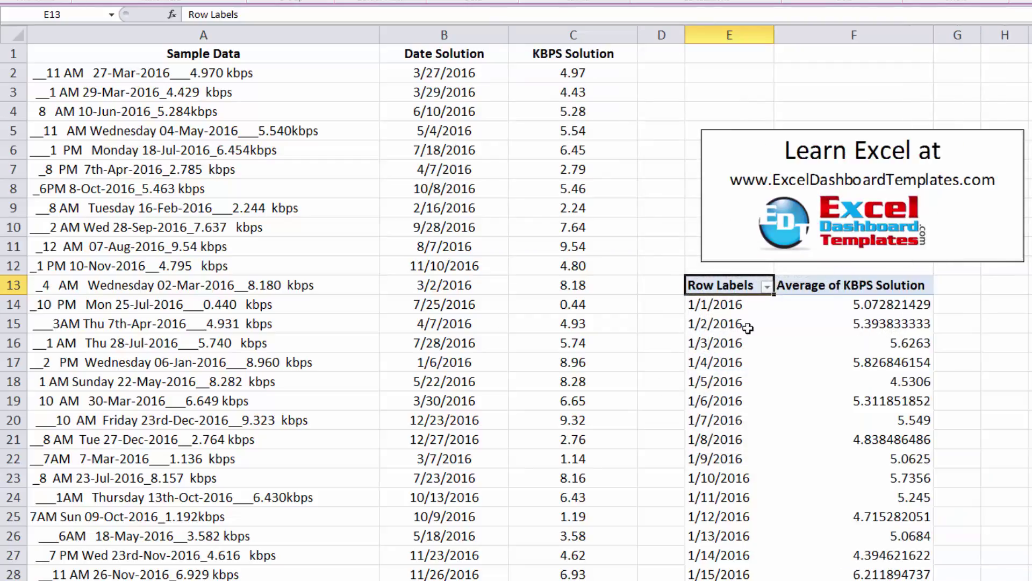
Step: Group the pivot dates by month, Jan through Dec, and review the Grand Total row
{"action": "left_click", "coordinate": [732, 305]}
{"action": "right_click", "coordinate": [732, 304]}
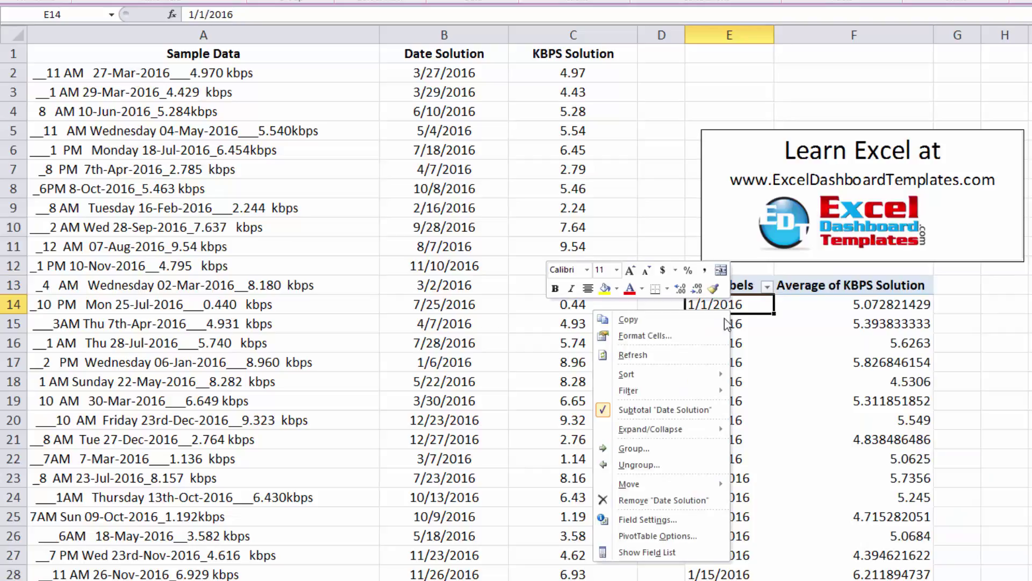
{"action": "left_click", "coordinate": [695, 451]}
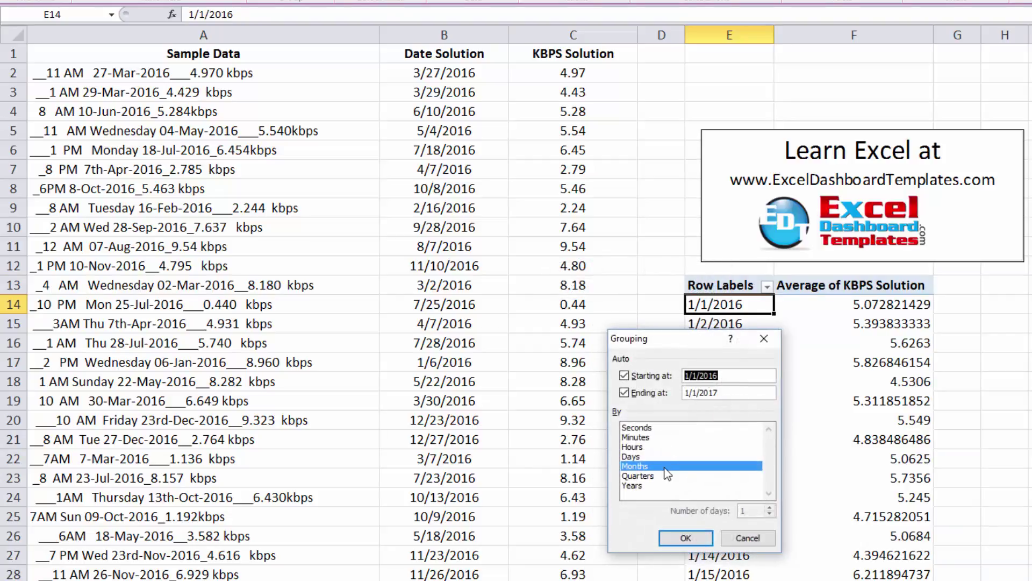
{"action": "left_click", "coordinate": [680, 538]}
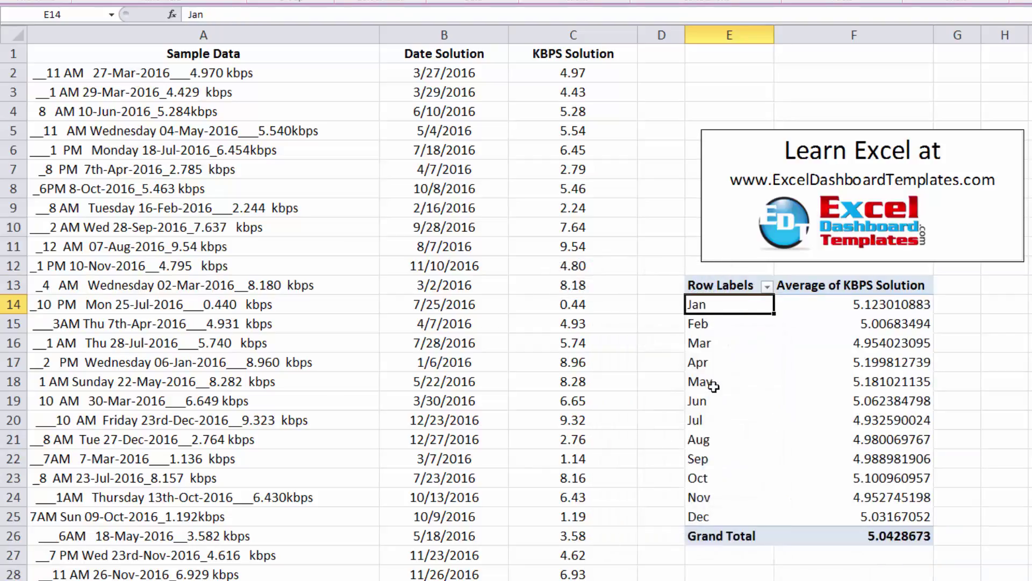
{"action": "left_click_drag", "start_coordinate": [713, 386], "coordinate": [867, 383]}
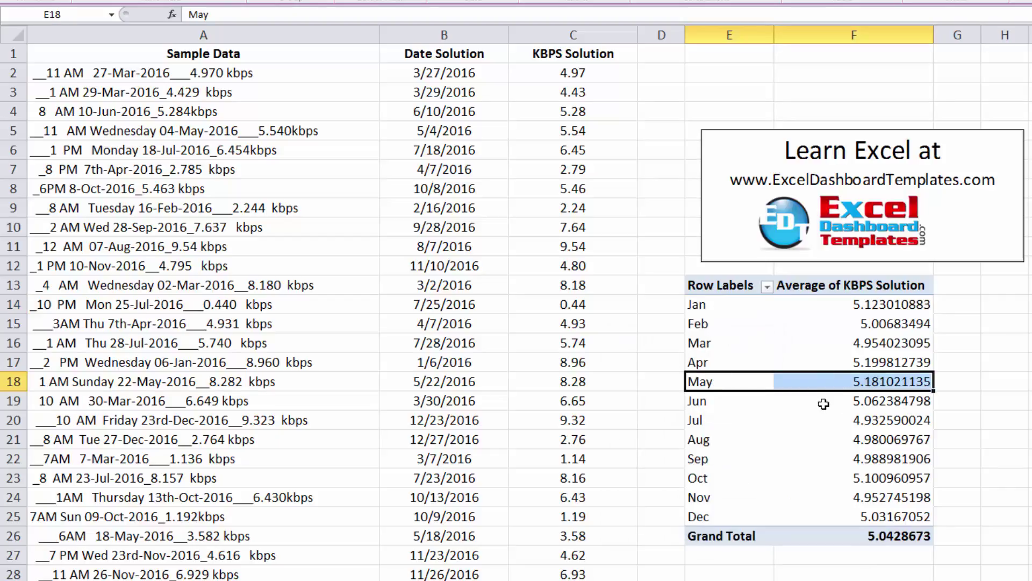
{"action": "mouse_move", "coordinate": [824, 404]}
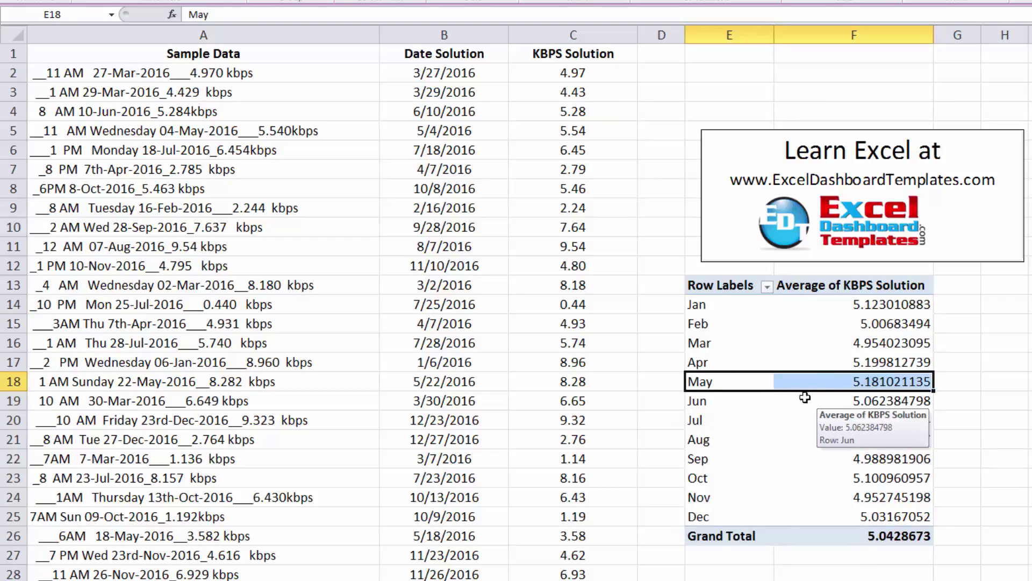
{"action": "left_click_drag", "start_coordinate": [748, 535], "coordinate": [853, 536]}
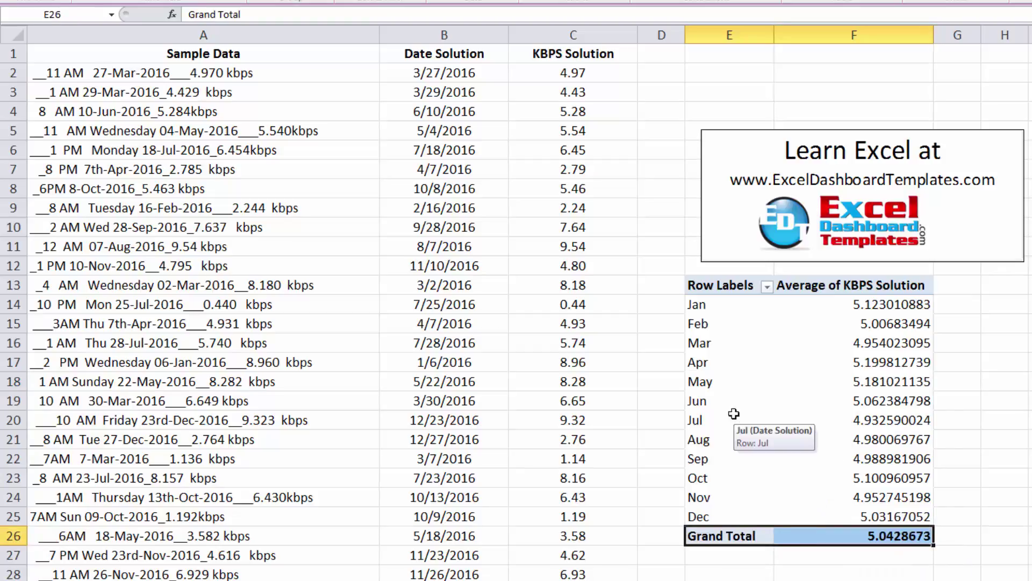
{"action": "left_click", "coordinate": [465, 67]}
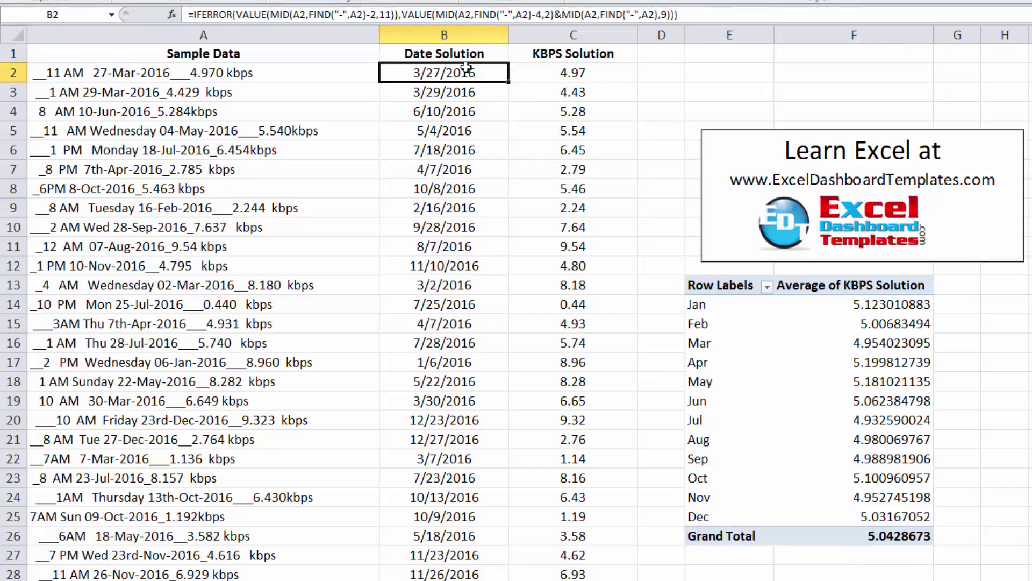
{"action": "double_click", "coordinate": [223, 15]}
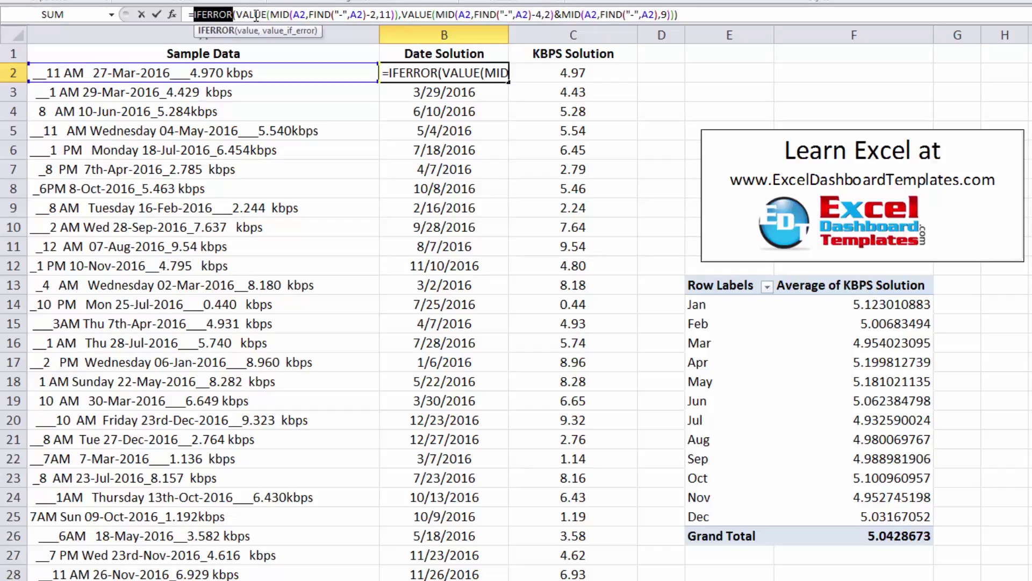
{"action": "double_click", "coordinate": [256, 15]}
{"action": "key", "text": "Escape"}
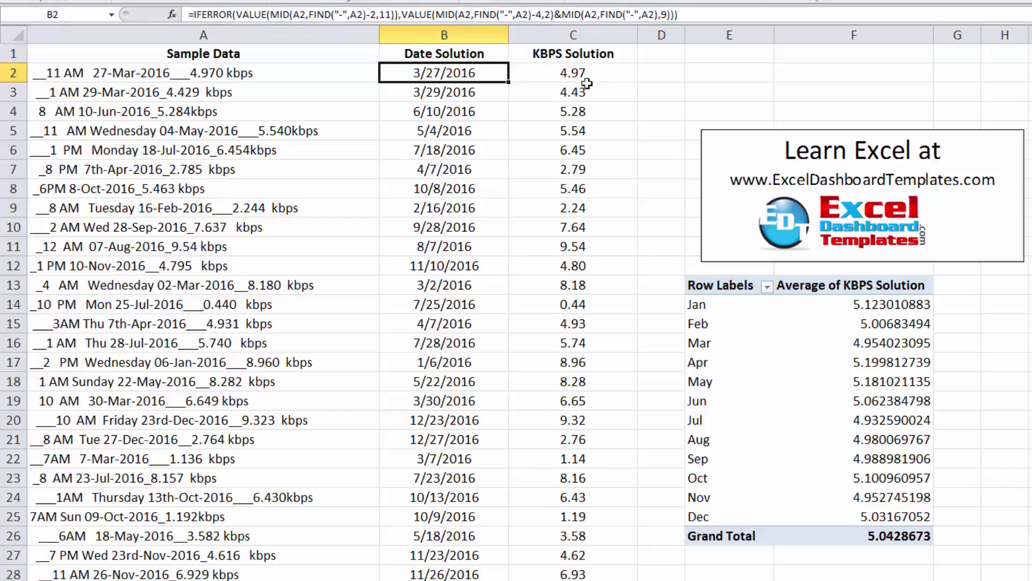
{"action": "left_click", "coordinate": [584, 68]}
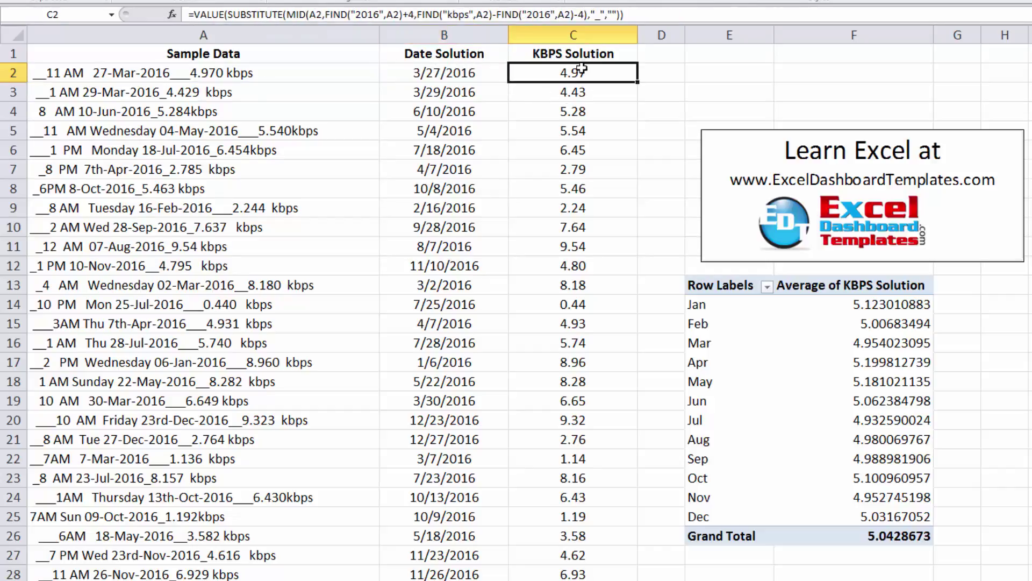
{"action": "double_click", "coordinate": [253, 14]}
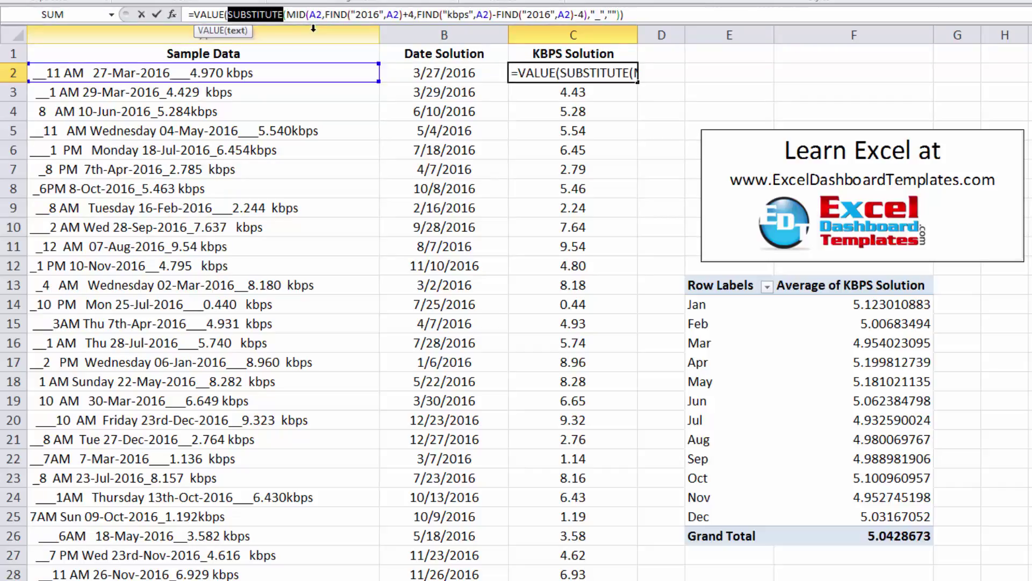
{"action": "key", "text": "Escape"}
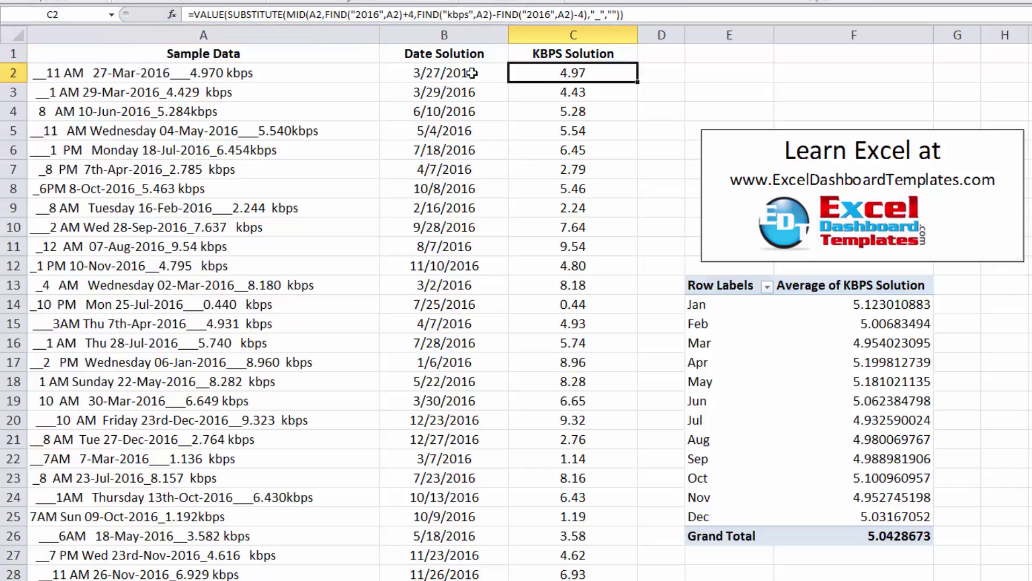
{"action": "left_click", "coordinate": [995, 346]}
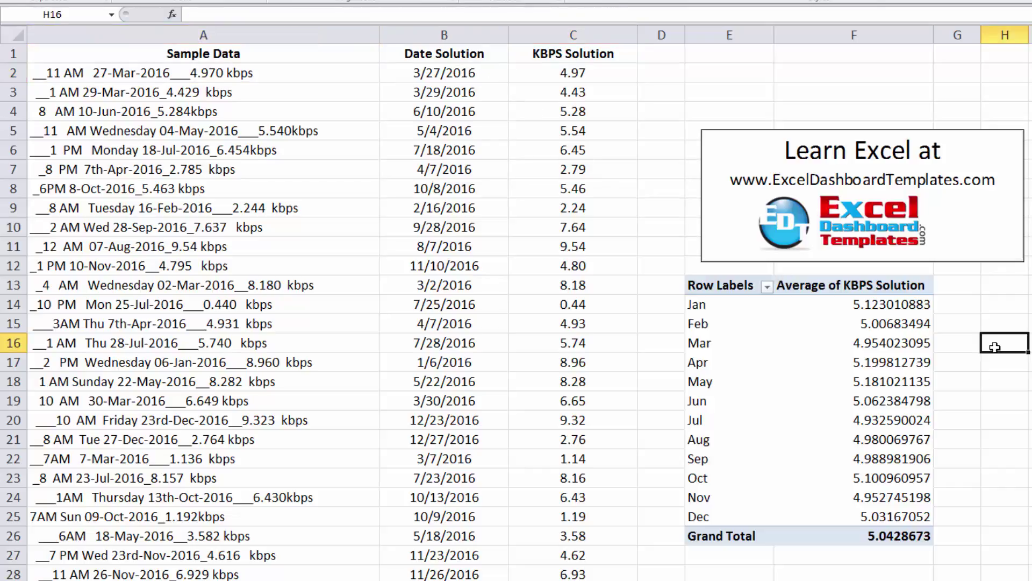
{"action": "key", "text": "Return"}
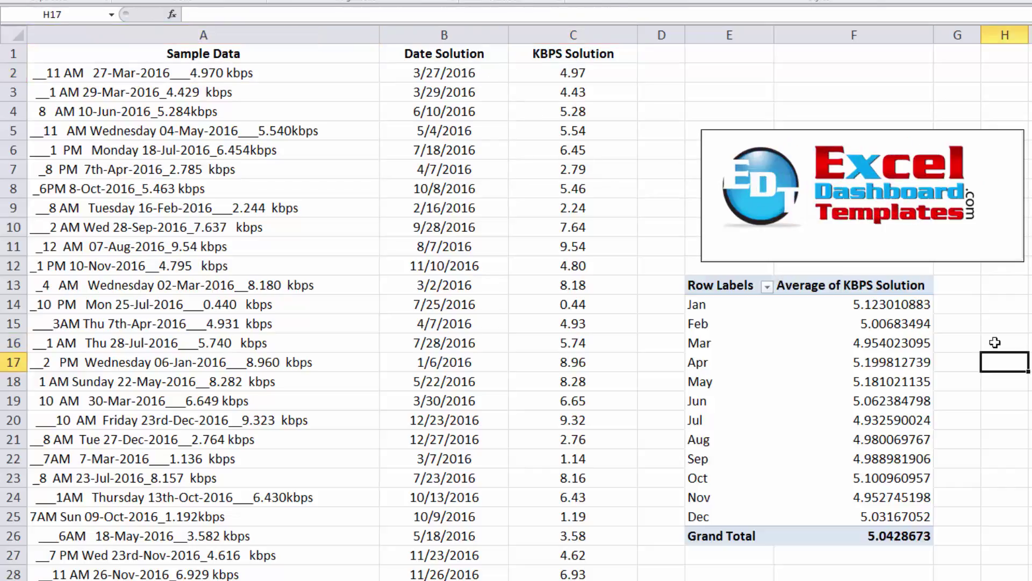